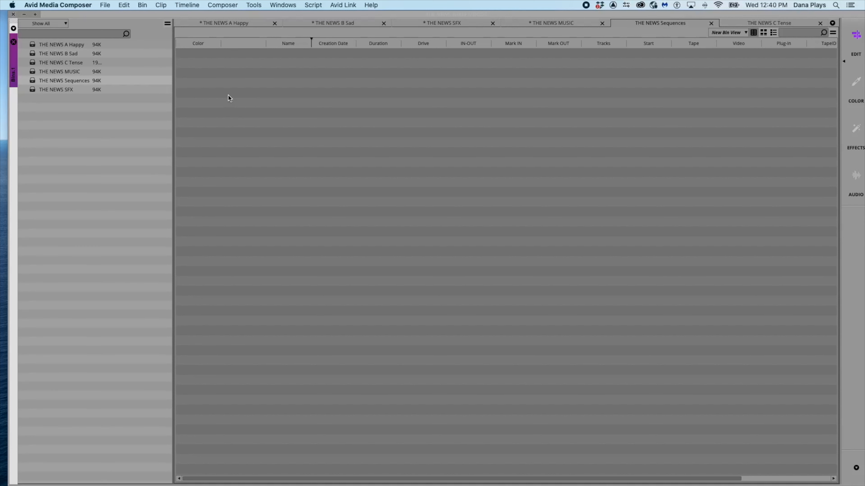
- Create four new sequences in the THE NEWS Sequences bin
key("shift+super+n")
key("shift+super+n")
key("shift+super+n")
key("shift+super+n")
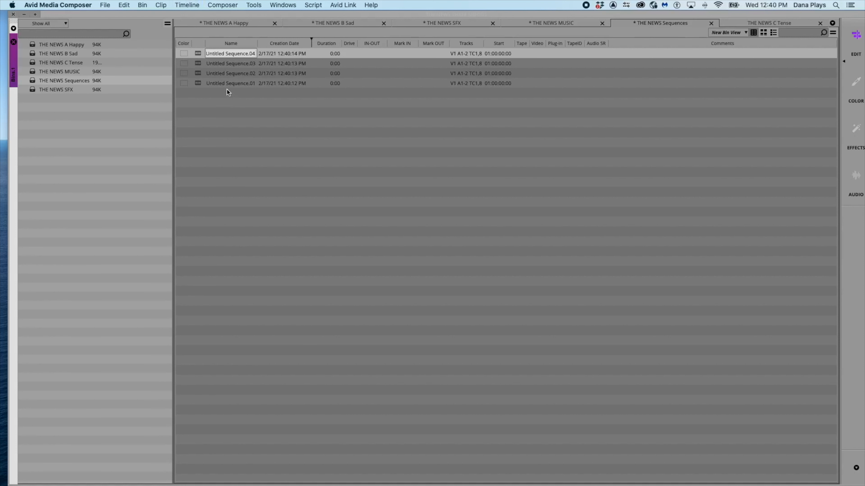
- Rename the top two untitled sequences A Happy and B Sad
left_click_drag(208, 54, 251, 53)
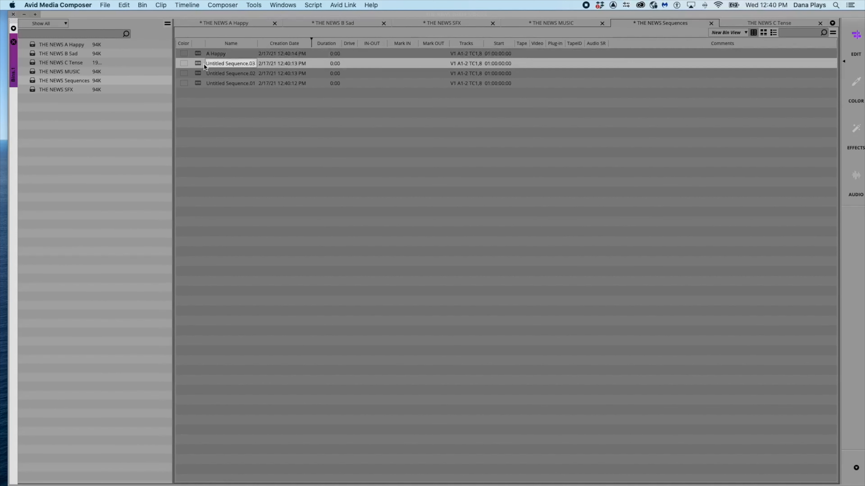
type("B Sad")
key("Return")
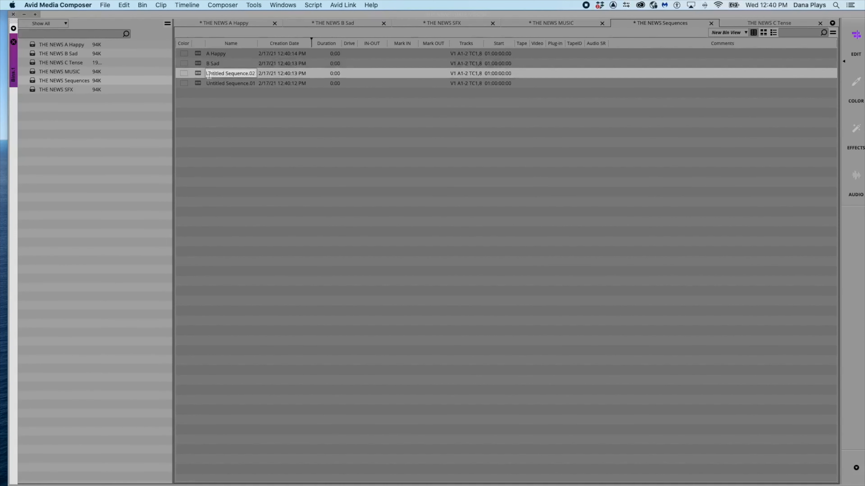
- Rename the remaining two untitled sequences C Tense and Master
left_click_drag(206, 75, 253, 74)
type("C Tense")
key("Return")
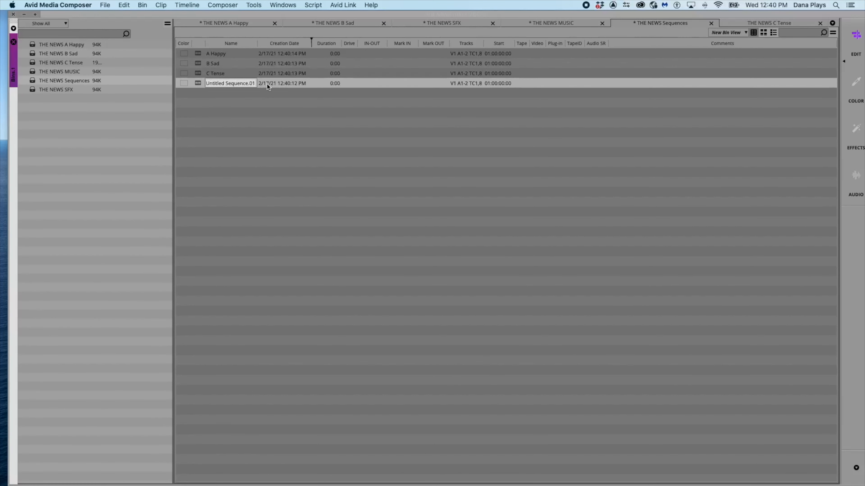
type("Master")
key("Return")
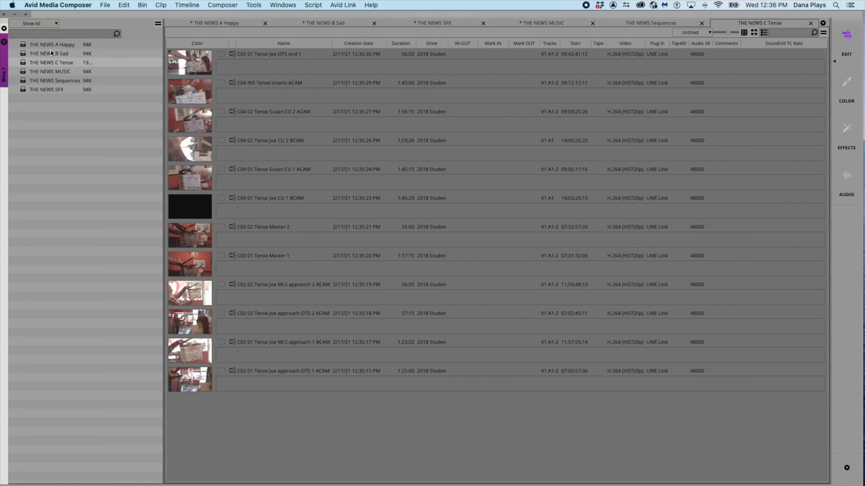
- Open the THE NEWS A Happy bin in the bin container
left_click(22, 44)
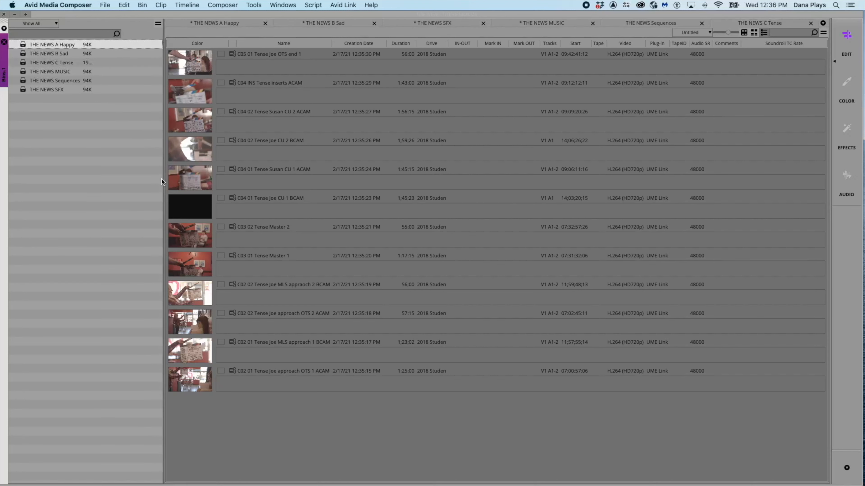
left_click(27, 54)
left_click_drag(255, 15, 255, 14)
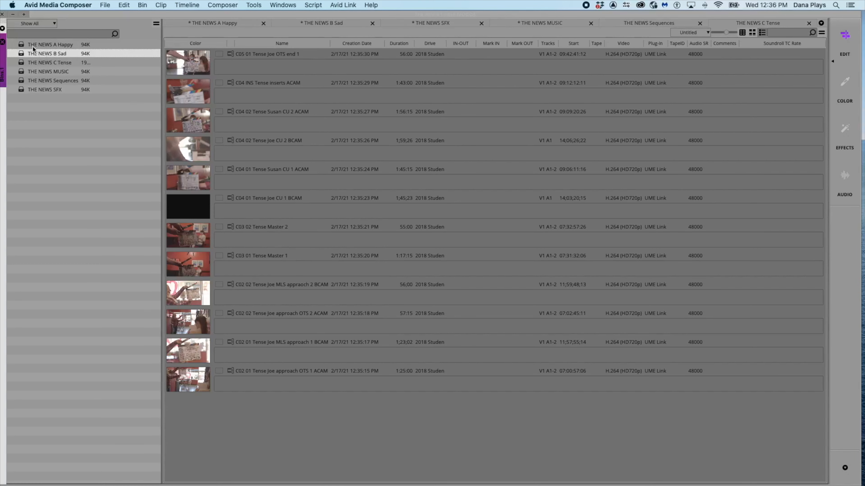
left_click(23, 45)
left_click_drag(83, 14, 91, 14)
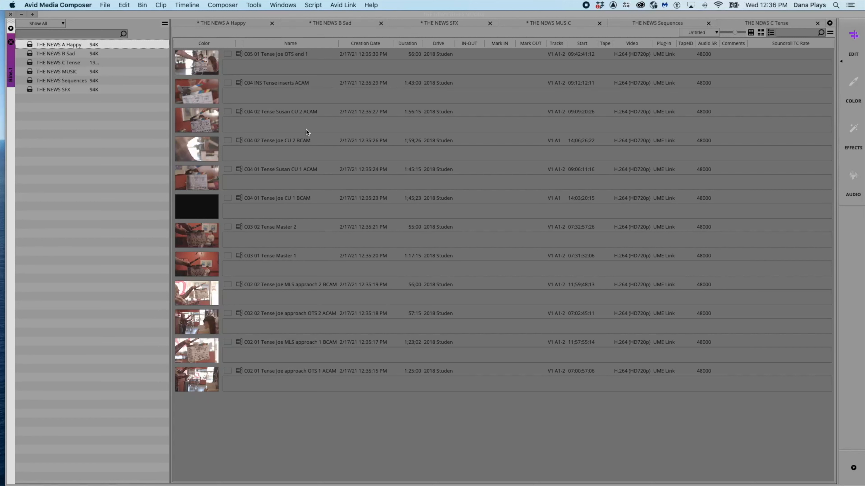
double_click(30, 45)
left_click(770, 32)
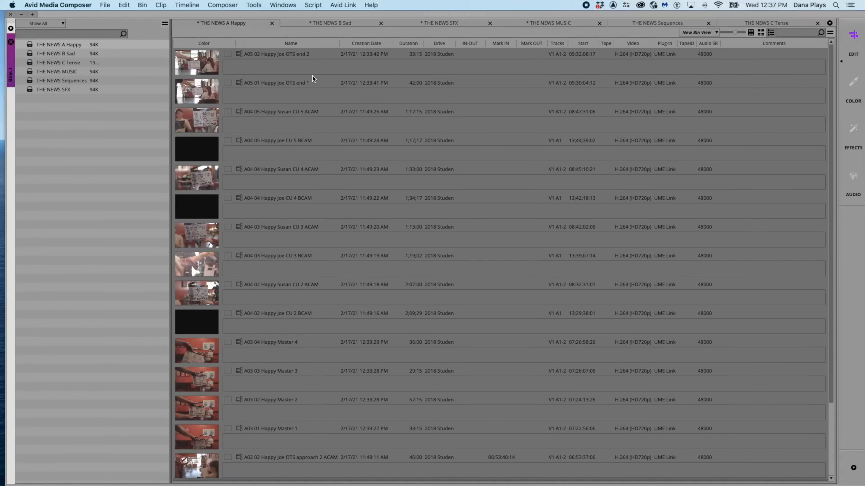
left_click(295, 55)
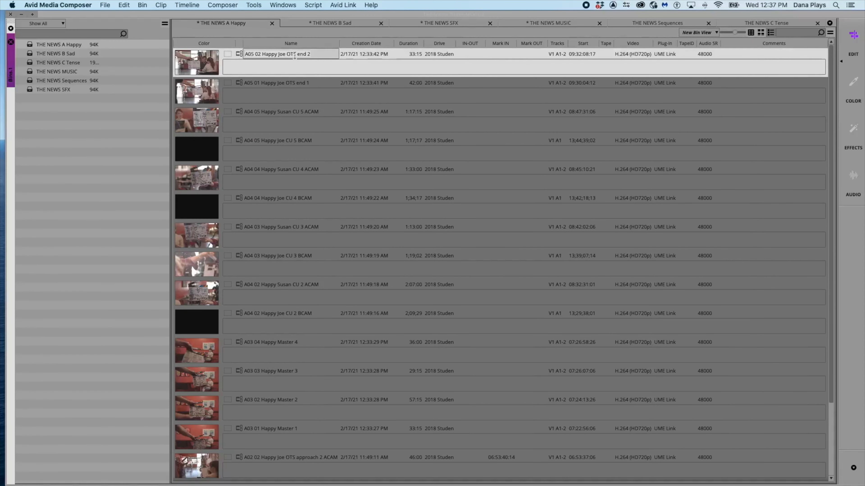
left_click(295, 82)
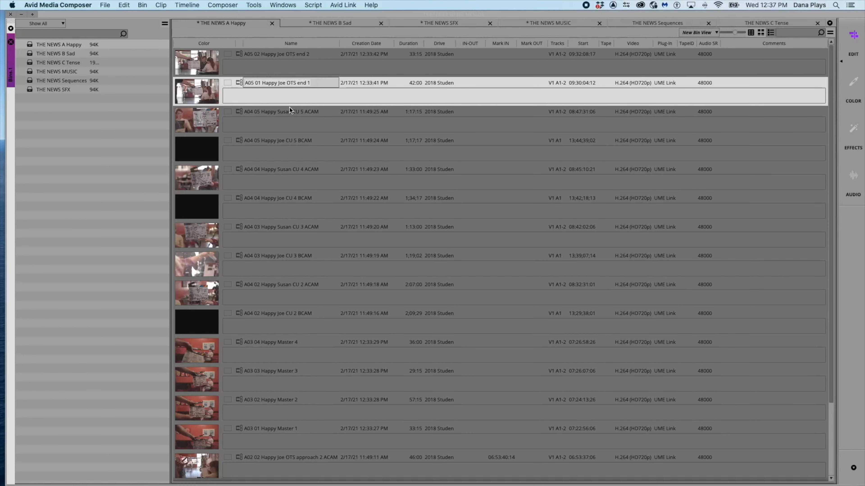
left_click(274, 54)
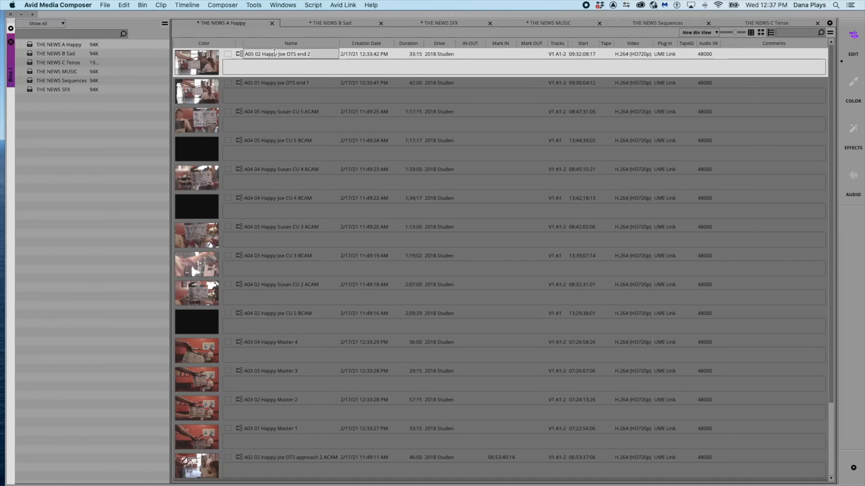
left_click(277, 90)
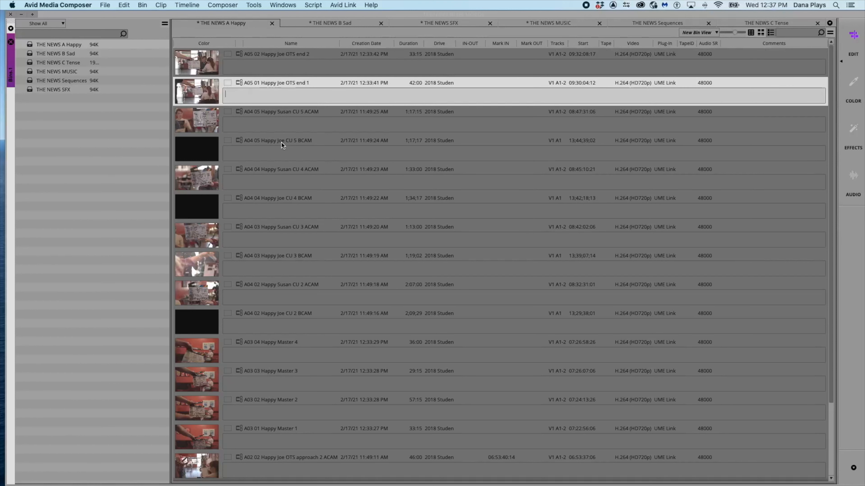
left_click(258, 60)
left_click(266, 89)
left_click(275, 117)
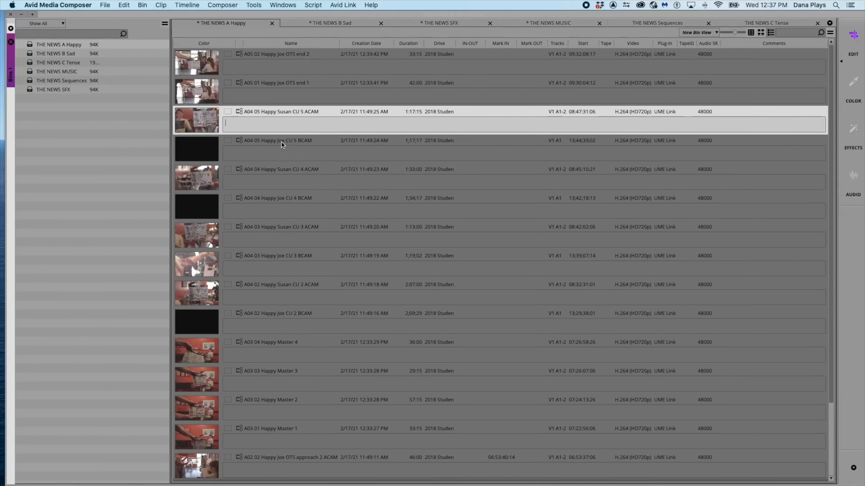
left_click(281, 142)
- Group the A04 05 Happy Susan CU 5 ACAM and BCAM clips, syncing them by Waveform Analysis
left_click(302, 114)
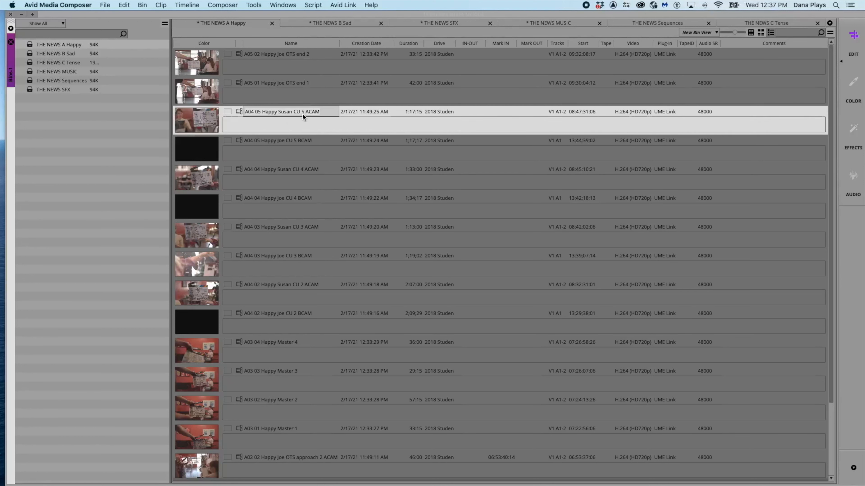
left_click(300, 145)
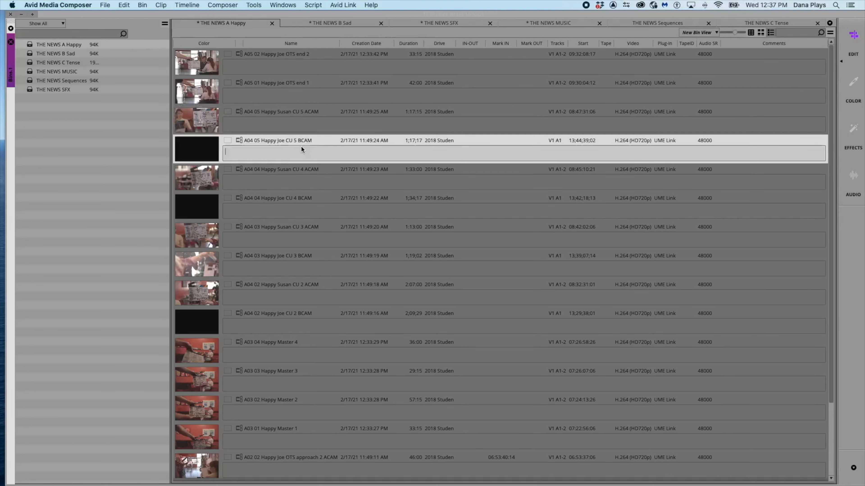
left_click(267, 123, "shift")
right_click(267, 122)
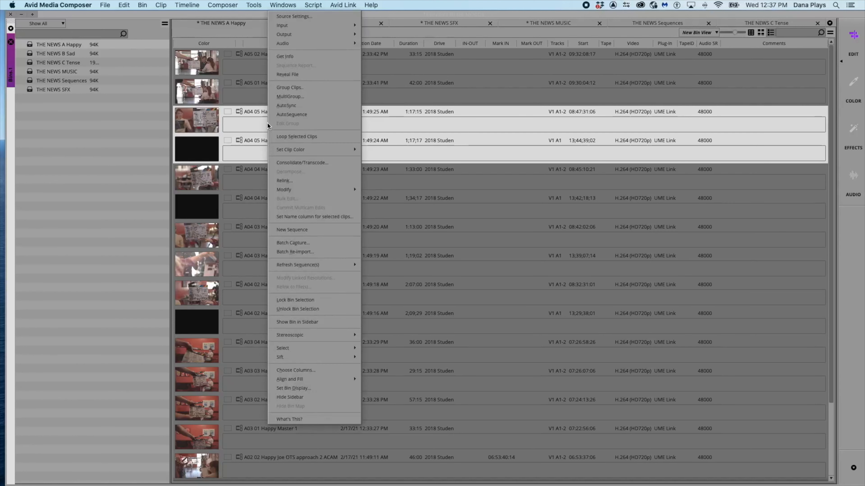
left_click(281, 88)
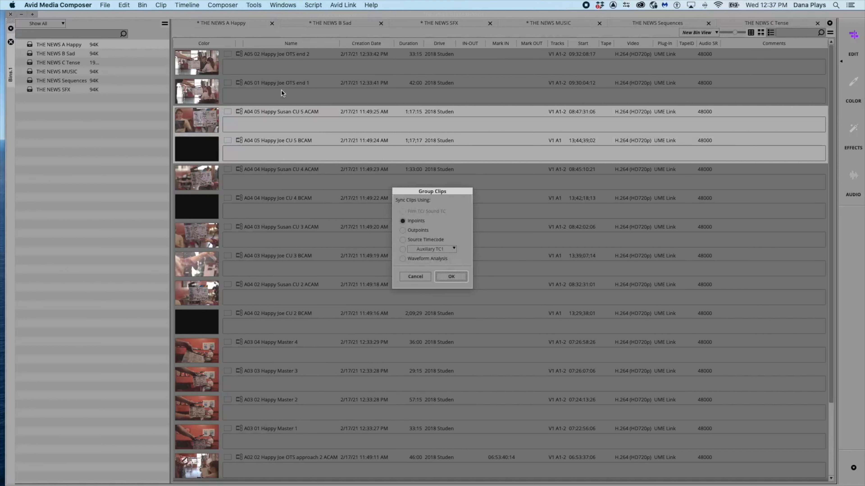
left_click(404, 258)
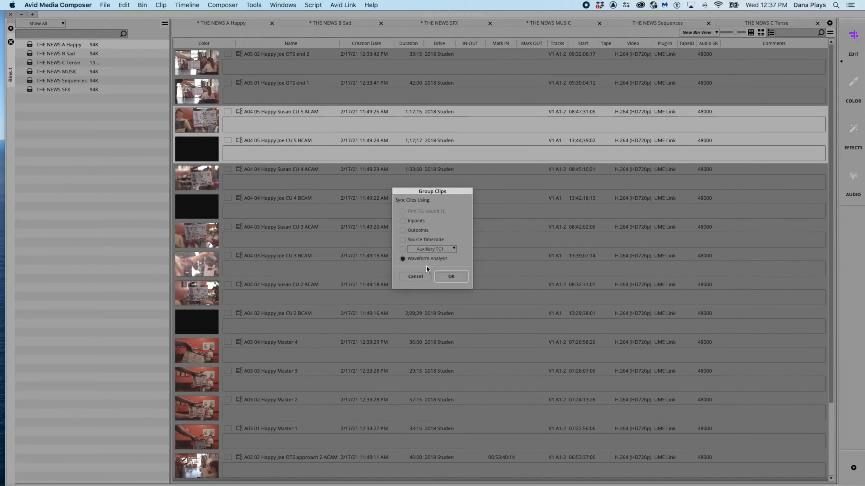
left_click(451, 276)
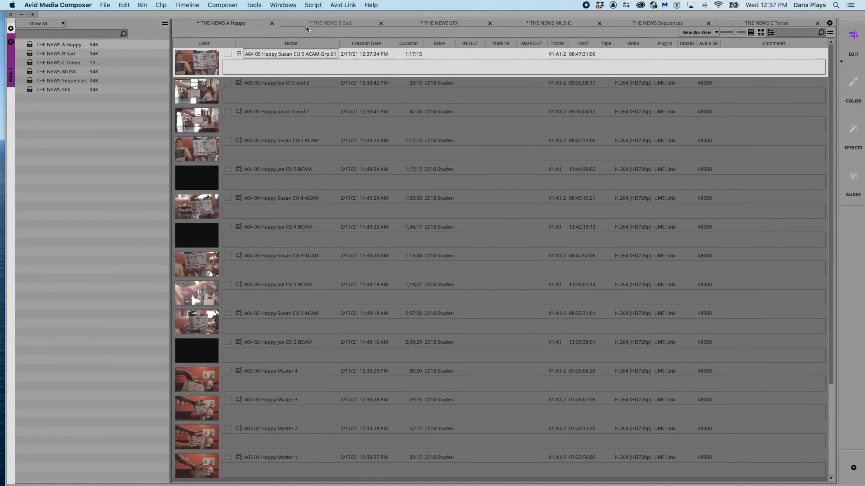
- Load the A02 02 Happy Joe MLS approach 2 BCAM clip into the source monitor
left_click_drag(296, 13, 364, 112)
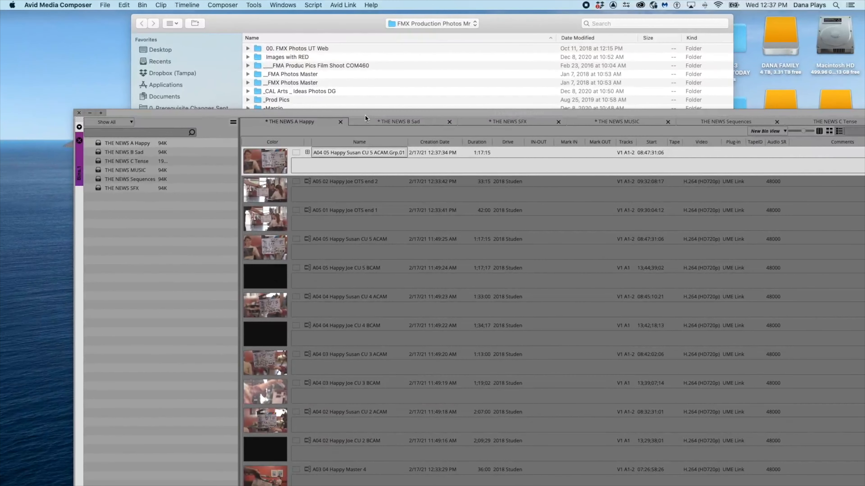
left_click_drag(365, 114, 313, 16)
scroll(318, 322, "down", 4)
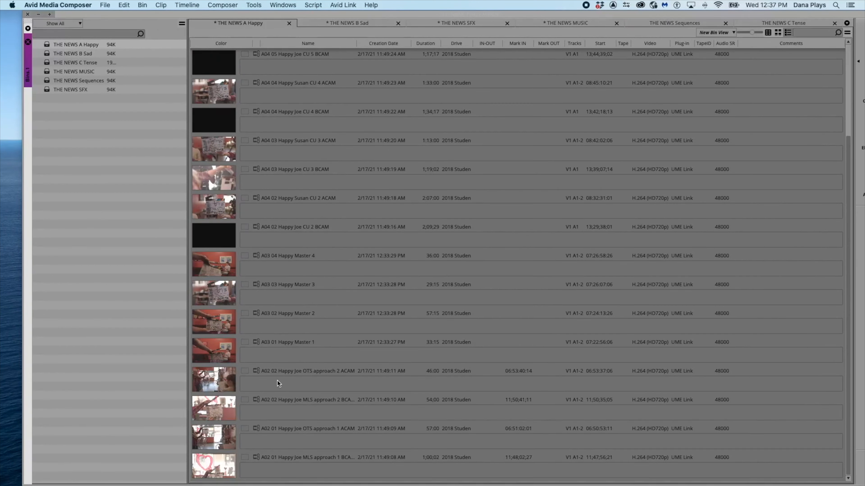
left_click(223, 379)
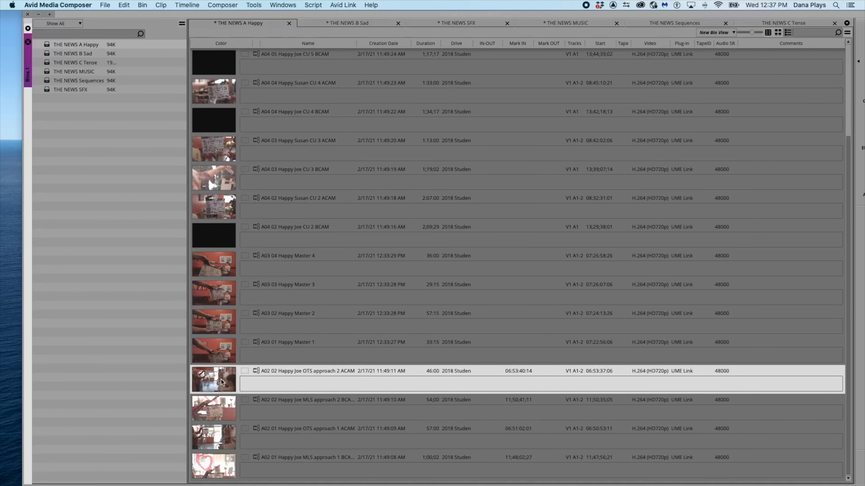
left_click(217, 406)
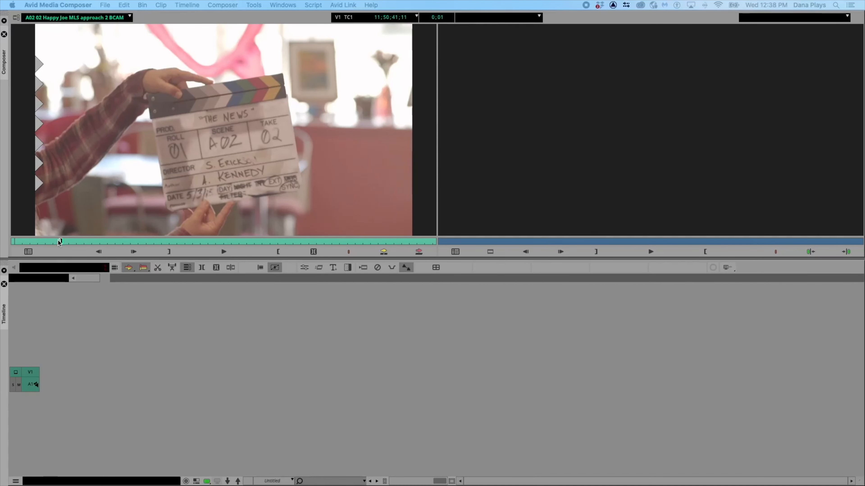
- Step through the BCAM clip frame by frame to find the clapper slate closing
left_click_drag(61, 241, 65, 241)
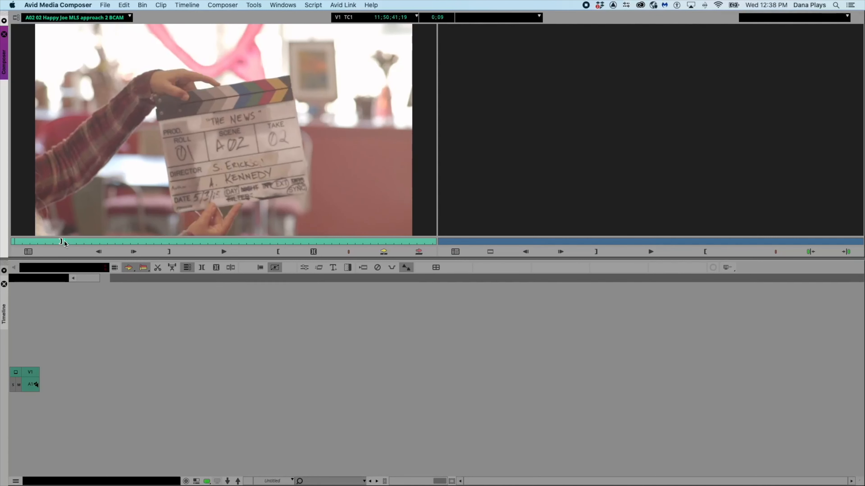
key("Left")
key("Left")
key("Left")
key("Left")
key("Left")
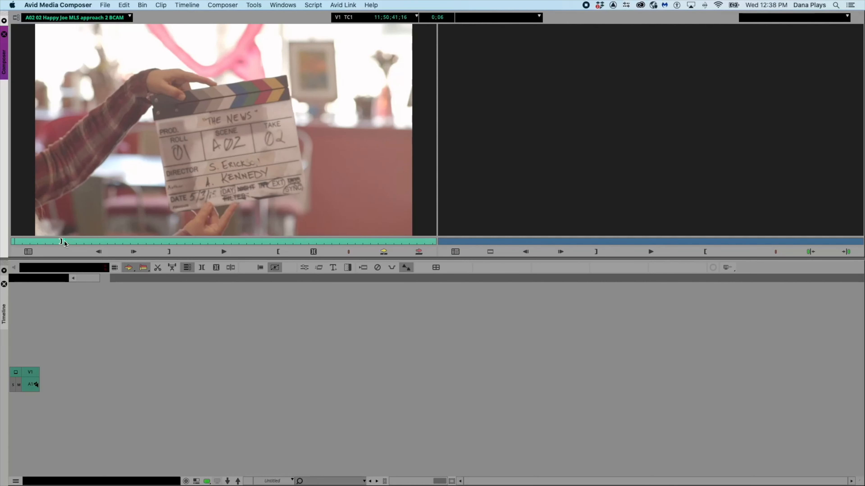
key("Left")
key("Left")
key("Left")
key("Left")
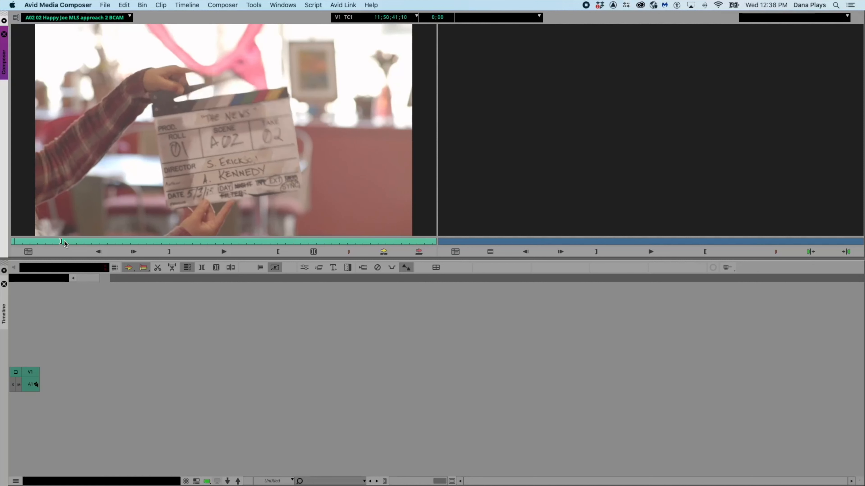
key("Right")
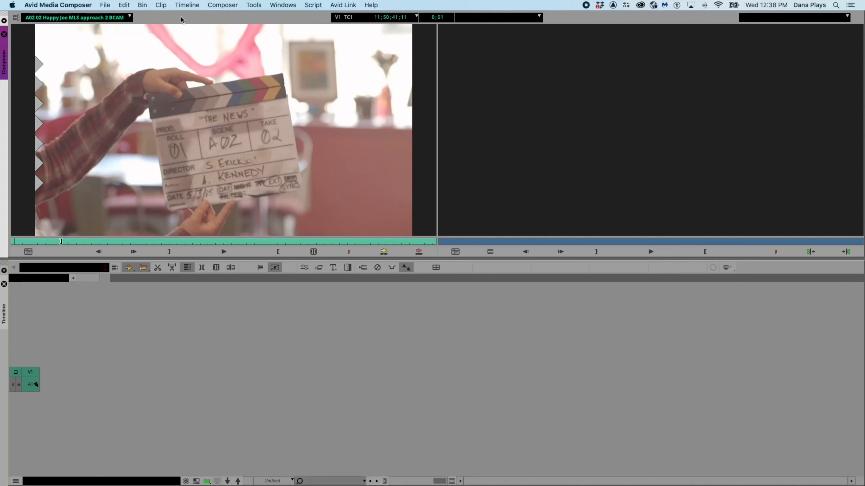
- Switch the source monitor to the A02 02 Happy Joe OTS approach 2 ACAM clip
left_click(130, 17)
left_click(109, 56)
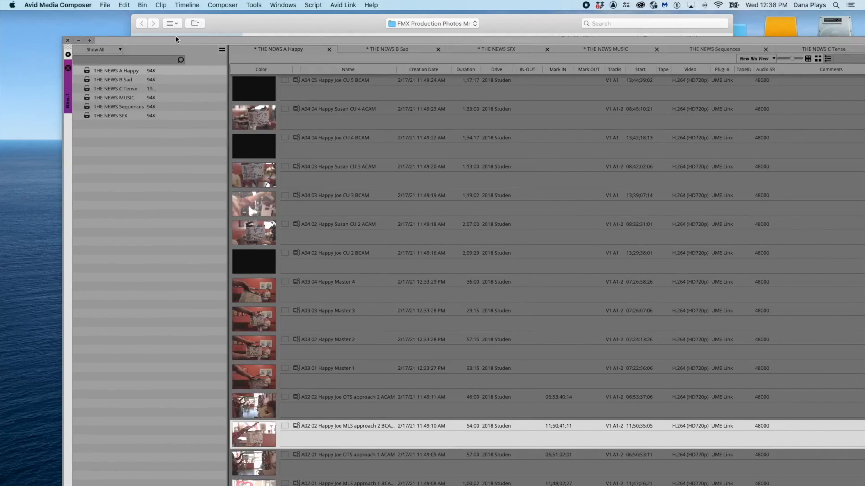
left_click_drag(177, 37, 107, 3)
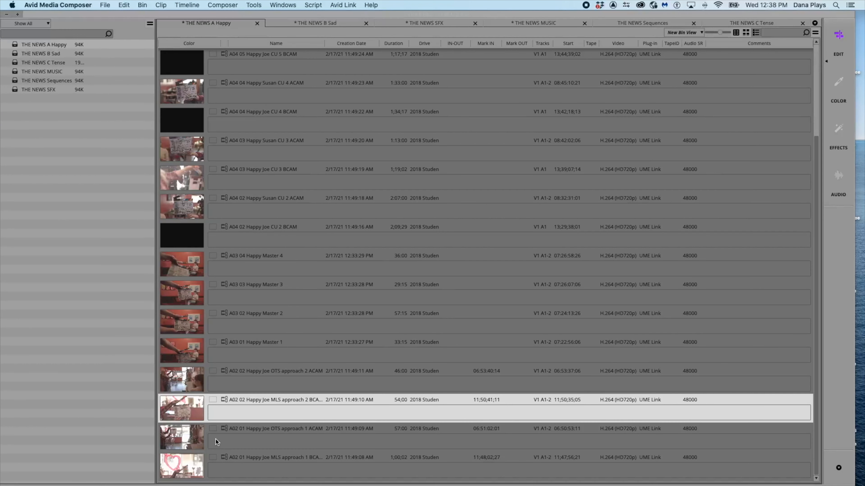
- Group the A02 02 Happy Joe OTS approach 2 ACAM and MLS approach 2 BCAM clips, syncing by Inpoints
left_click(186, 382, "shift")
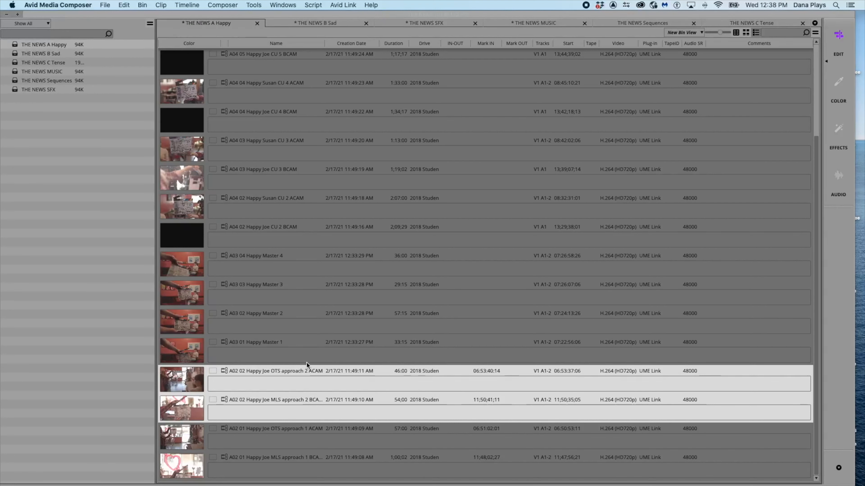
right_click(175, 380)
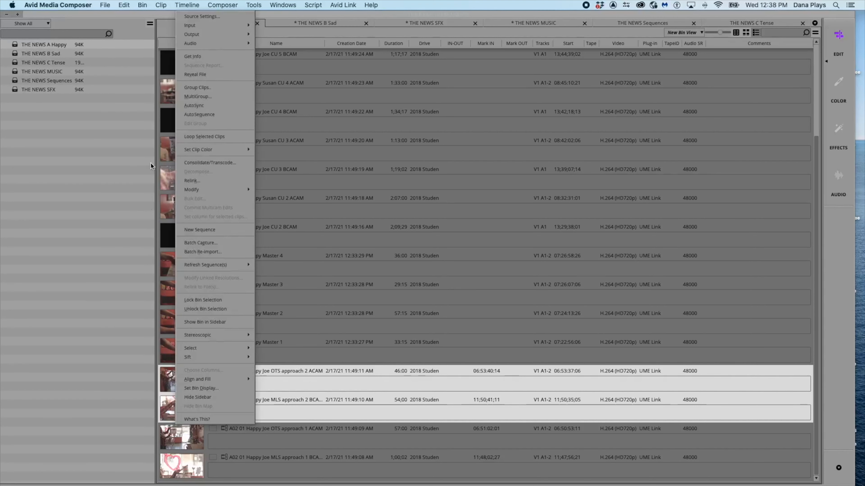
left_click(197, 88)
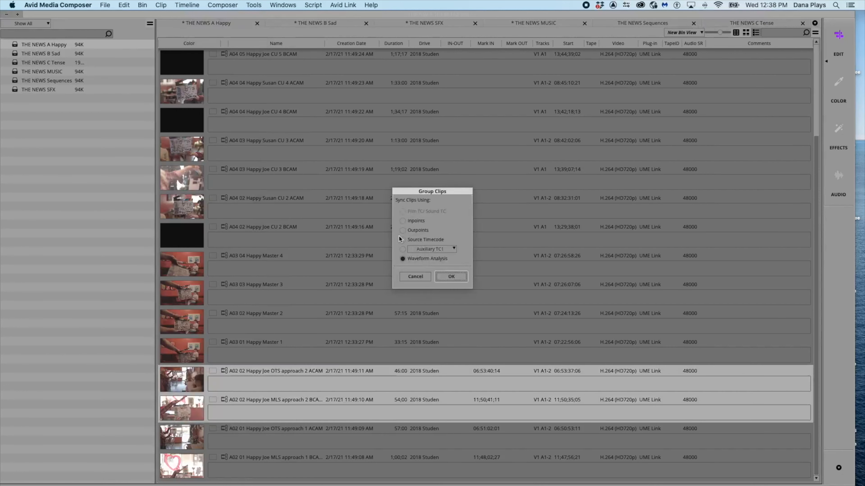
left_click(402, 221)
left_click(450, 276)
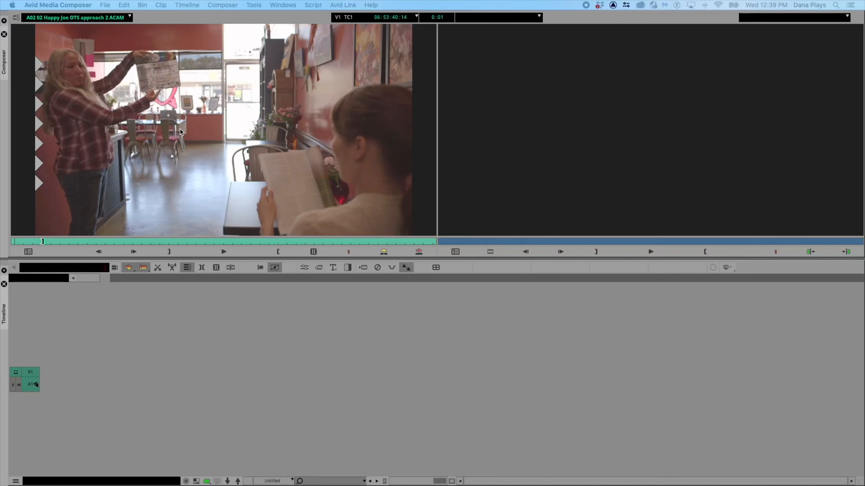
- Clear the source monitor's clip menu and load the A04 05 Happy Susan CU 5 ACAM.Grp.01 group clip into it
left_click(130, 17)
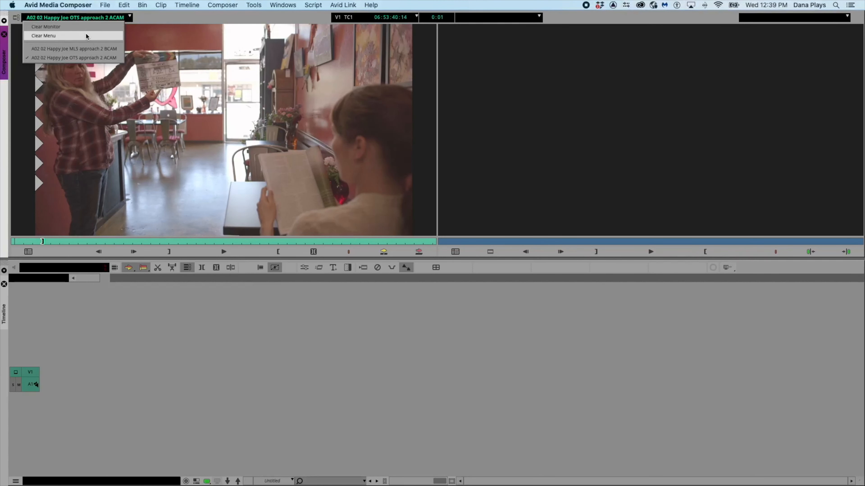
left_click(85, 31)
left_click(130, 17)
left_click(93, 35)
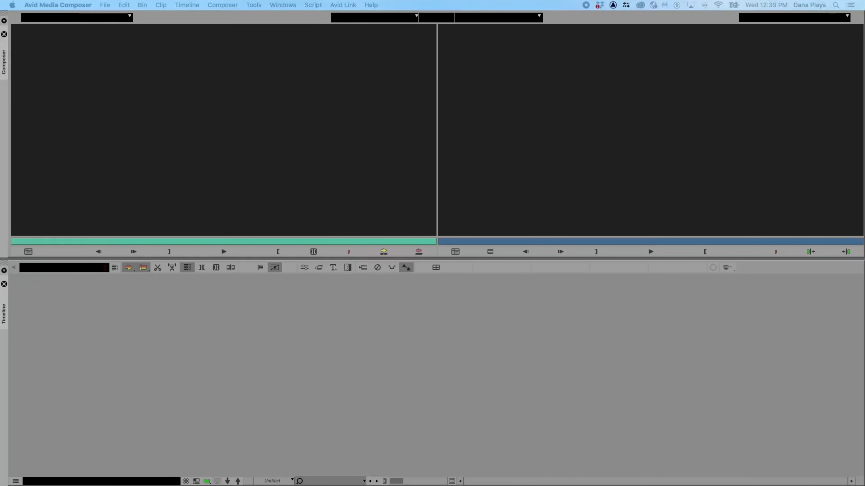
left_click_drag(232, 109, 232, 110)
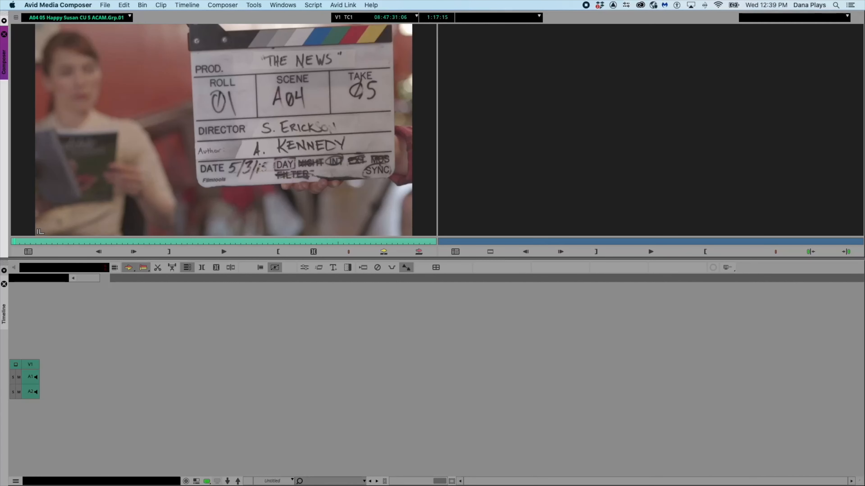
- Load the A02 02 Happy Joe OTS approach 2 ACAM.Grp.01 group clip into the source monitor
left_click_drag(864, 245, 239, 143)
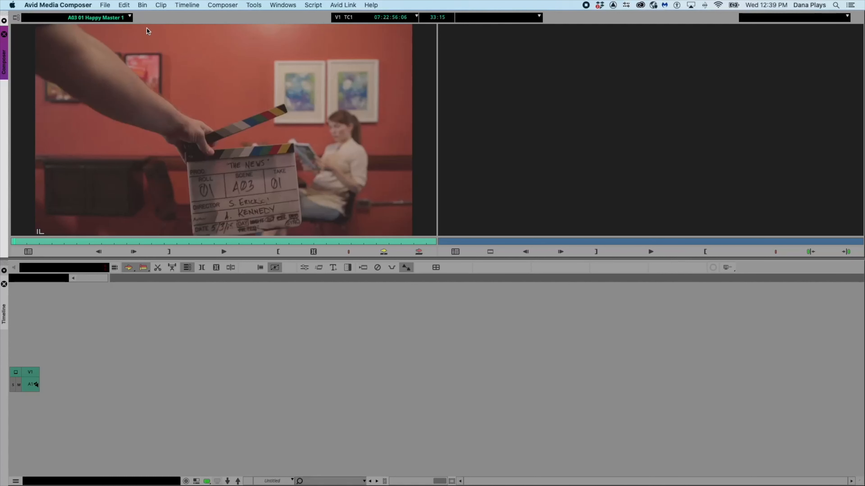
left_click(130, 17)
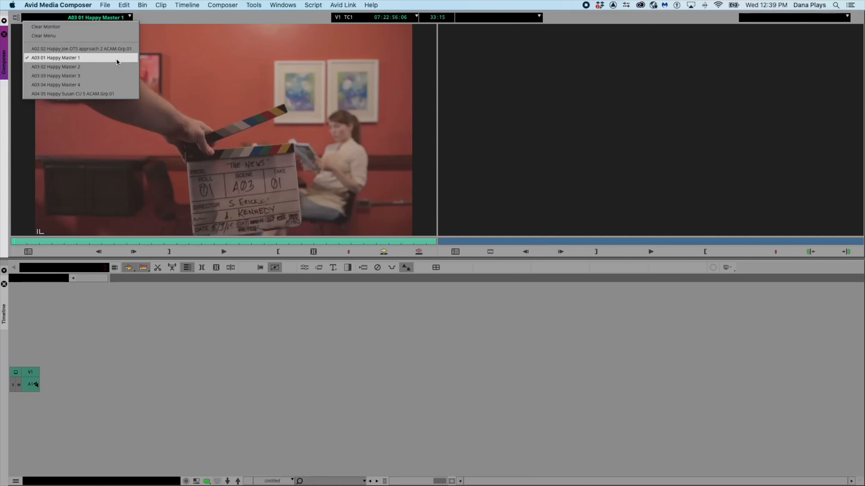
left_click(131, 49)
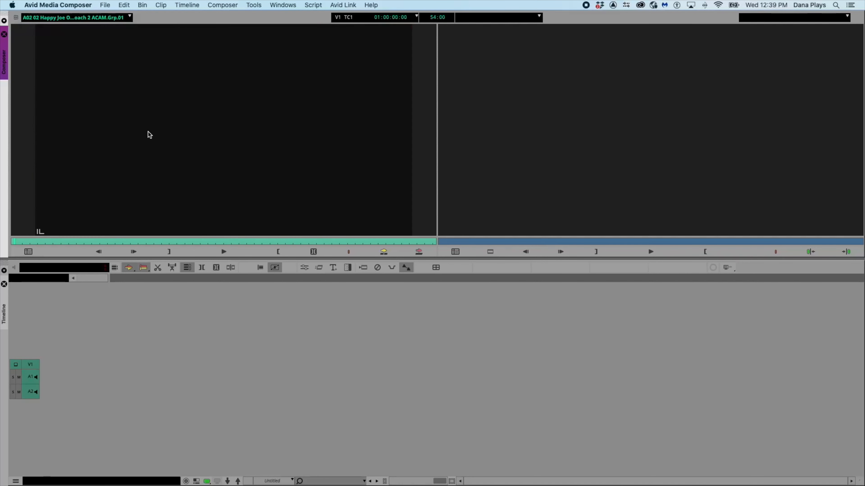
- Mark an IN point partway into the group clip and start a splice edit, storing the new sequence in THE NEWS Sequences bin
left_click_drag(15, 243, 201, 241)
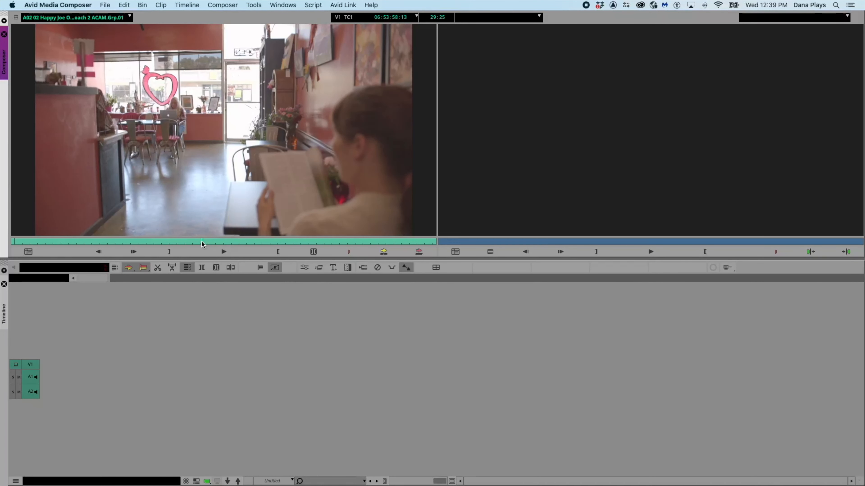
key("i")
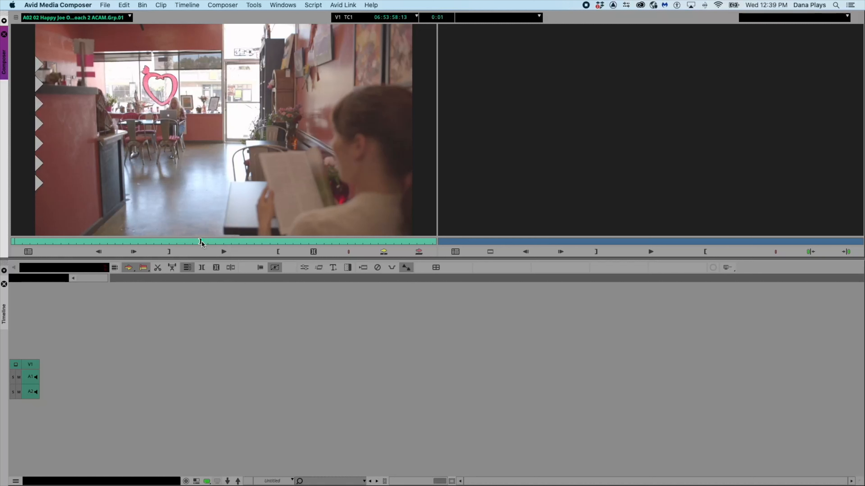
left_click(384, 252)
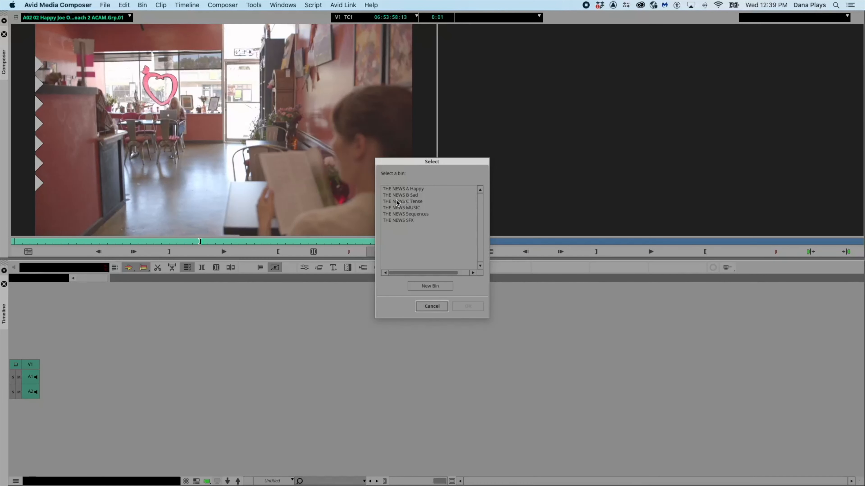
left_click(400, 214)
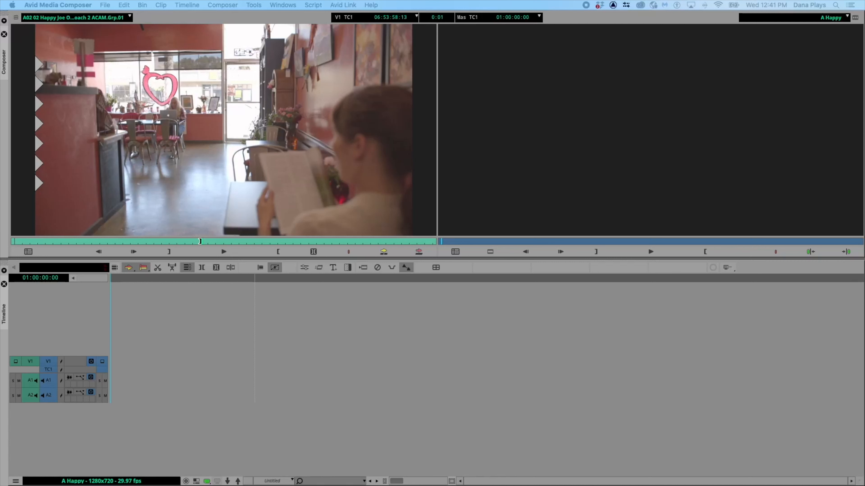
left_click(379, 346)
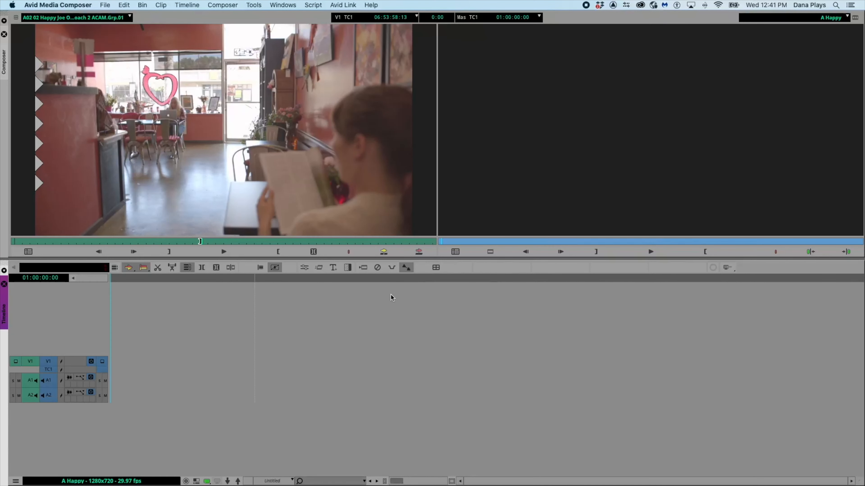
- Open the Command Palette and map the Quad Split command from the MCam tab onto a timeline toolbar button
key("super+3")
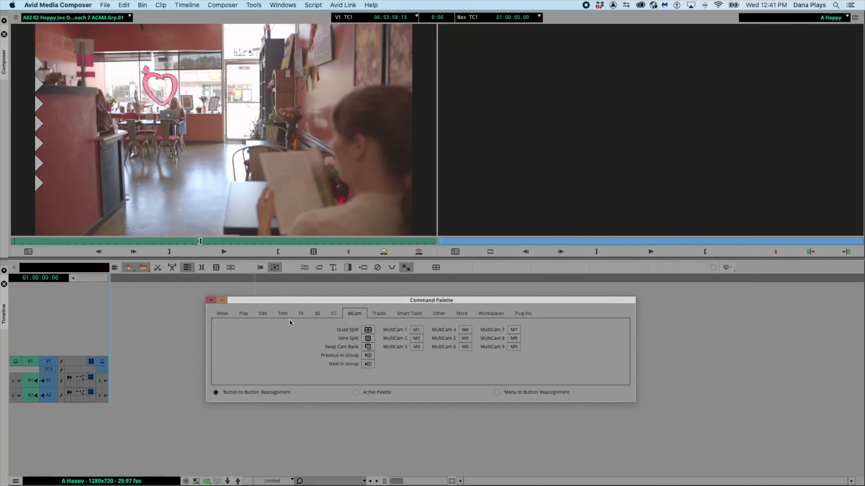
left_click(223, 313)
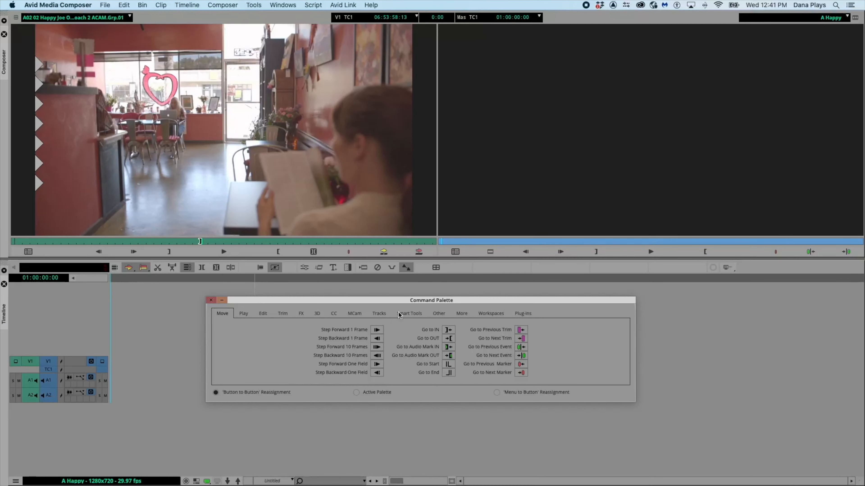
left_click_drag(379, 303, 435, 288)
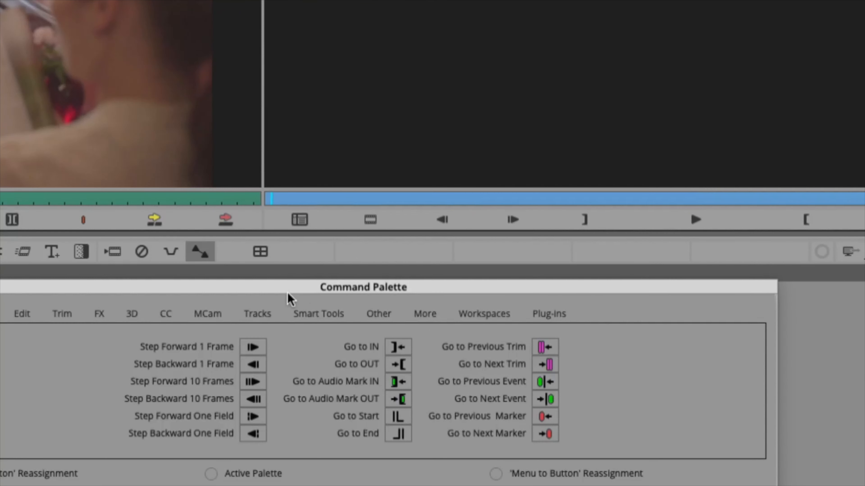
left_click(208, 314)
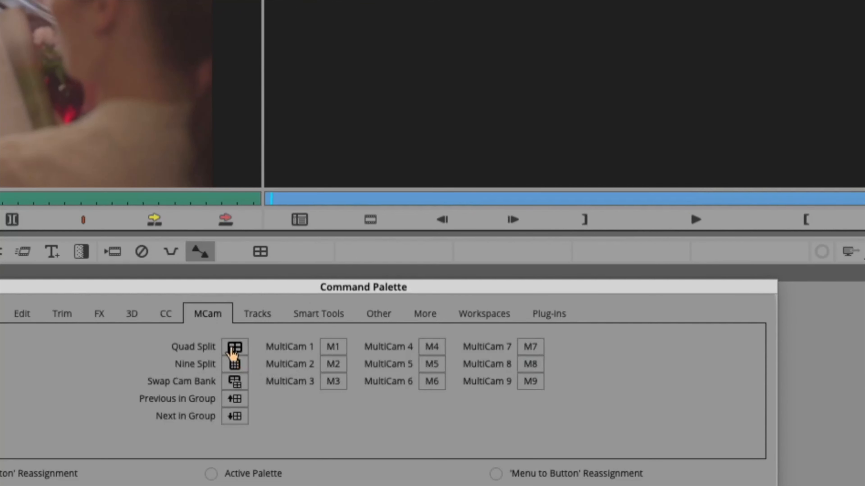
left_click_drag(232, 351, 260, 251)
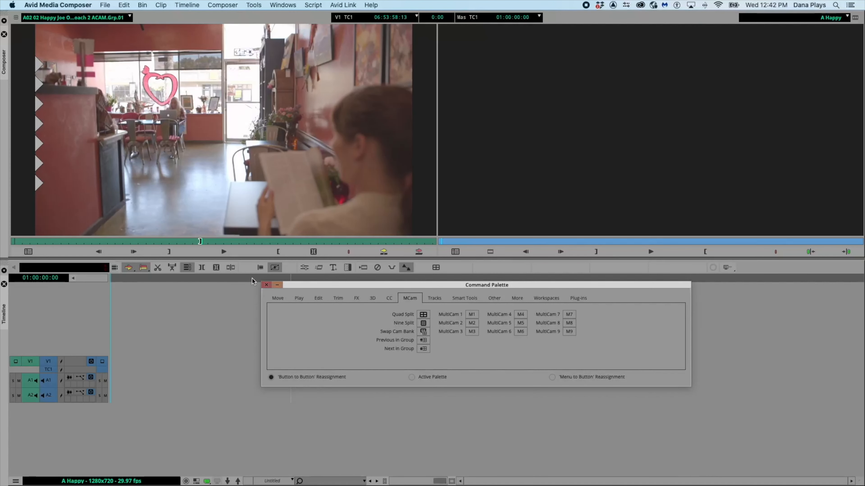
- Open the user keyboard settings to review which function keys hold the MultiCam commands, then close the keyboard, settings and Command Palette
left_click(106, 4)
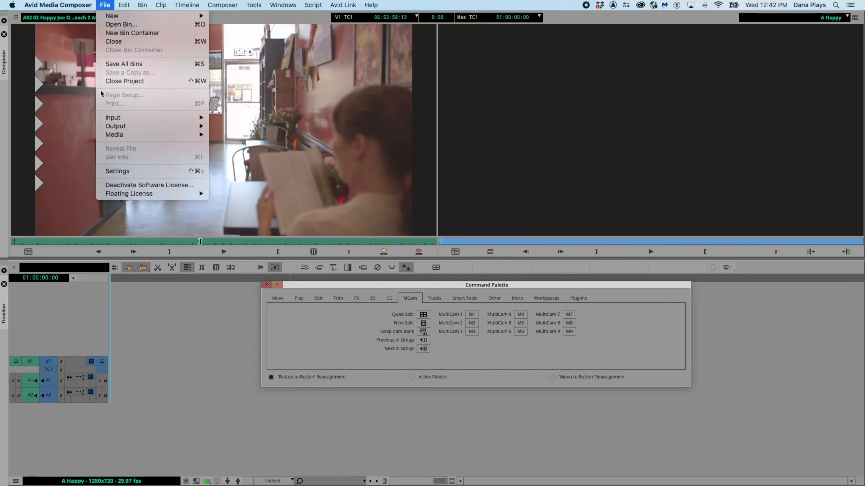
left_click(144, 171)
scroll(403, 263, "down", 10)
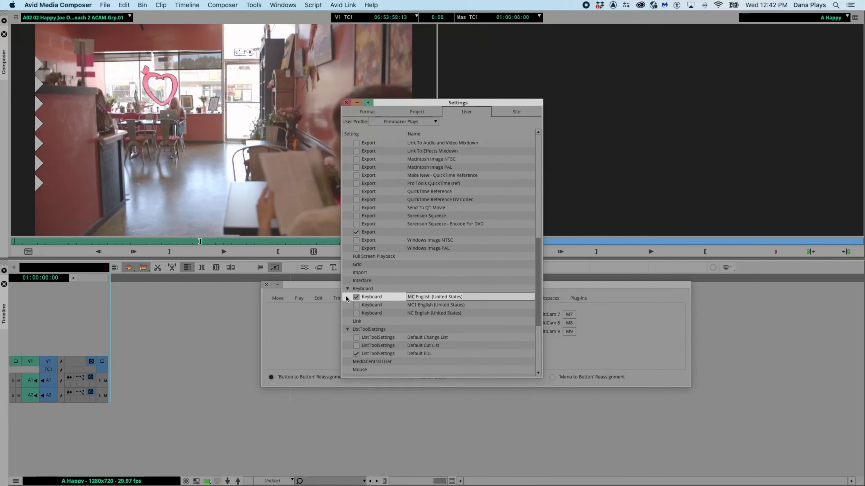
double_click(384, 298)
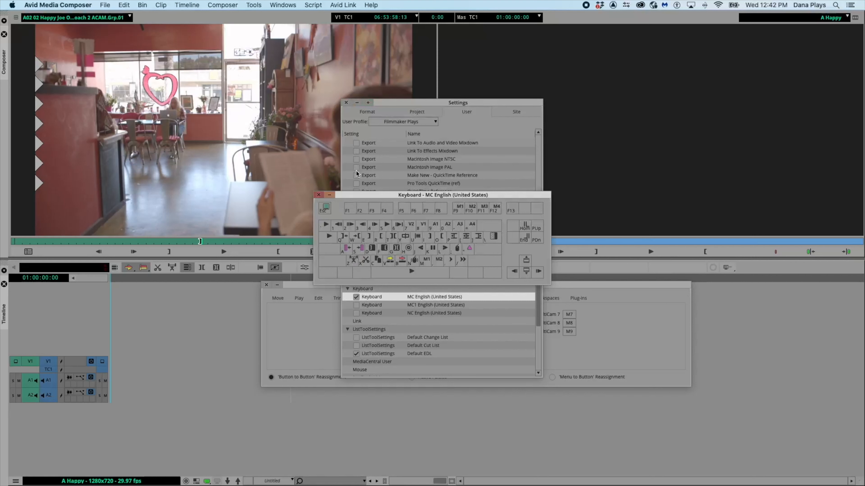
left_click_drag(366, 198, 537, 150)
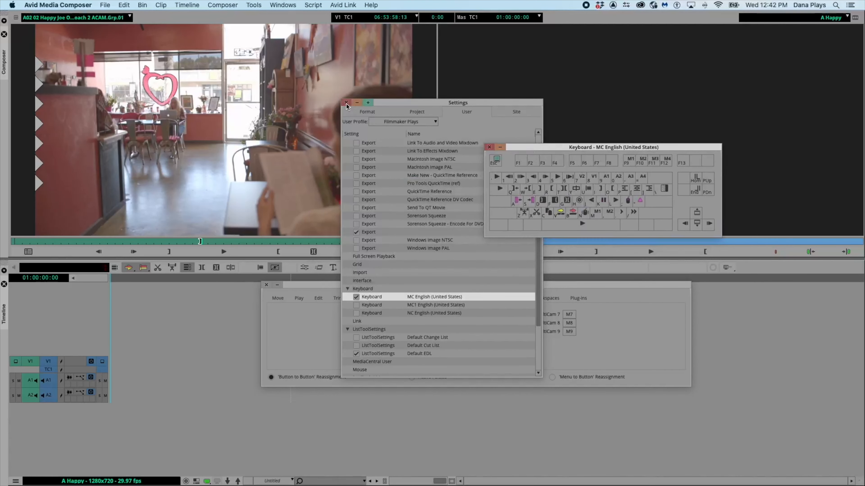
left_click(345, 103)
left_click_drag(530, 148, 350, 173)
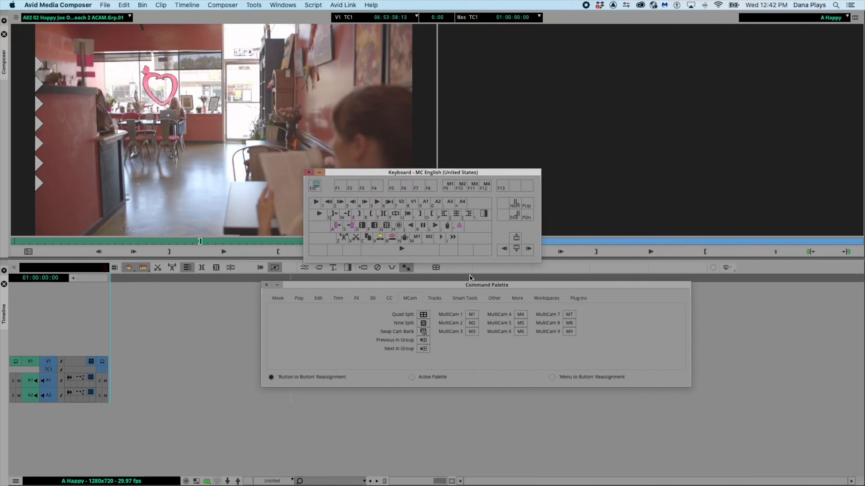
left_click(472, 318)
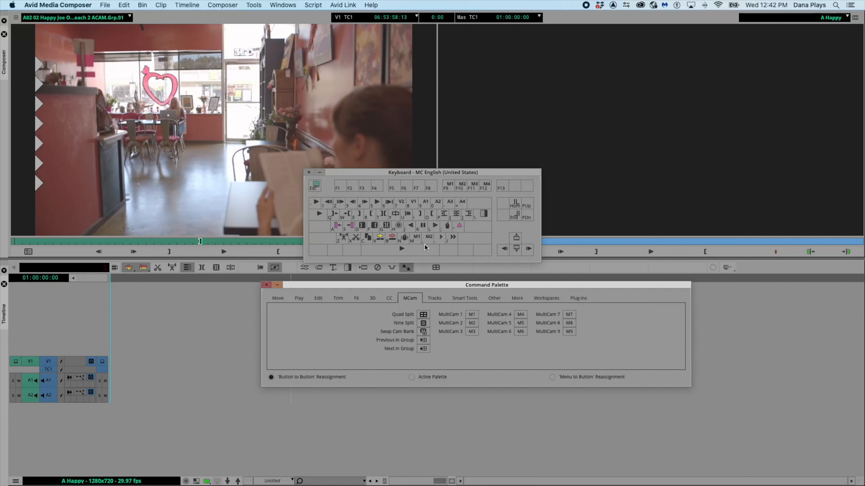
left_click(308, 174)
left_click_drag(347, 285, 864, 286)
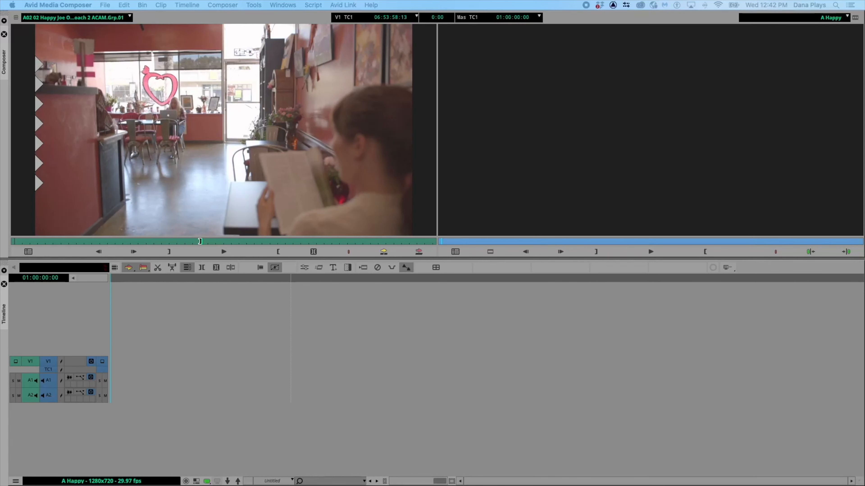
- Splice the group clip from its IN point into the A Happy sequence
left_click(200, 236)
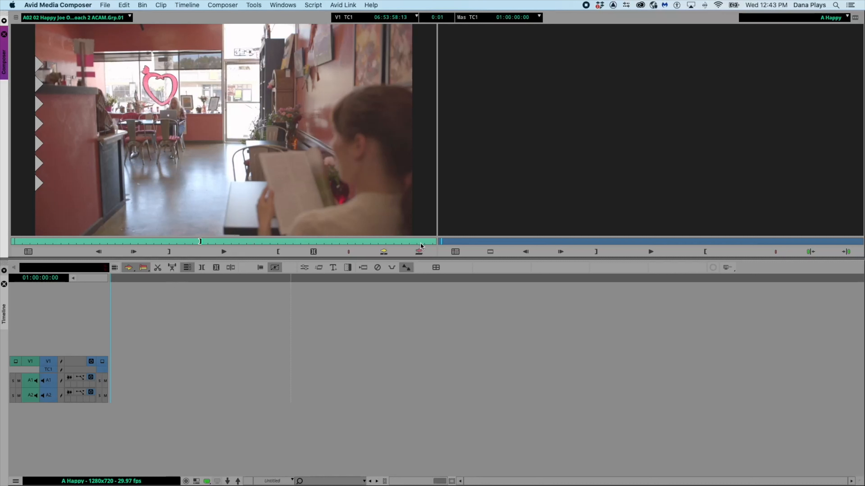
left_click(384, 254)
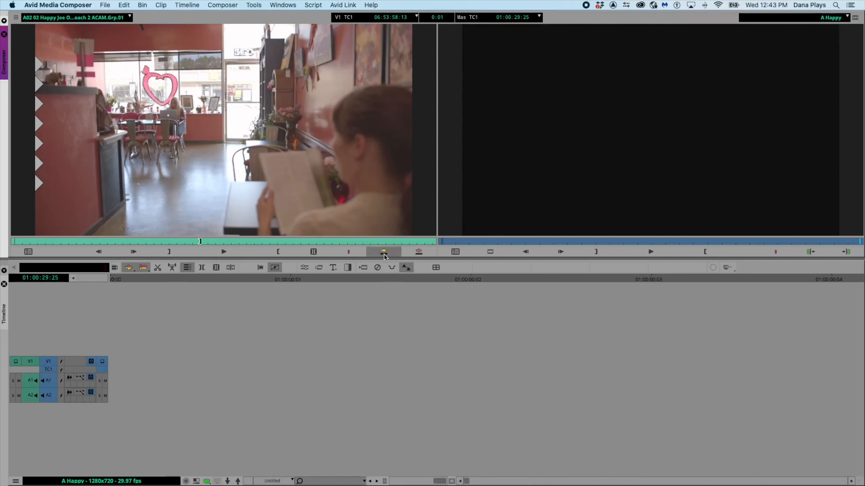
- Switch the source monitor to Quad Split view with the new timeline button and return to the sequence start
left_click(142, 278)
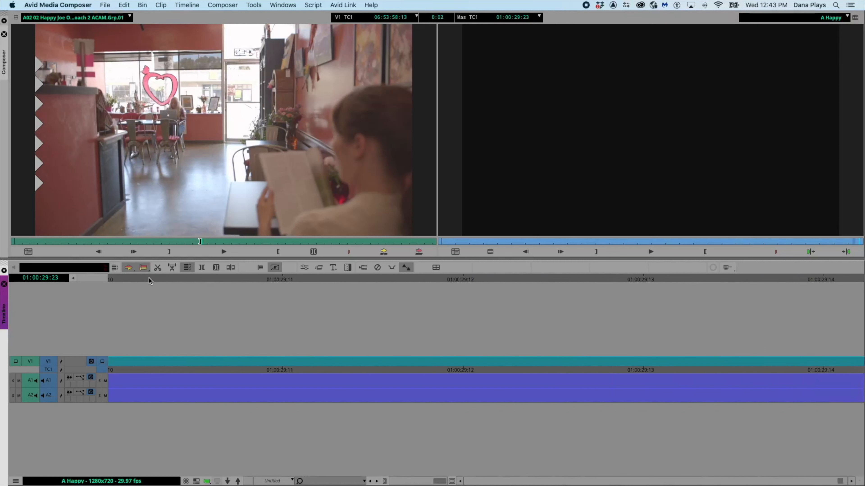
left_click(437, 267)
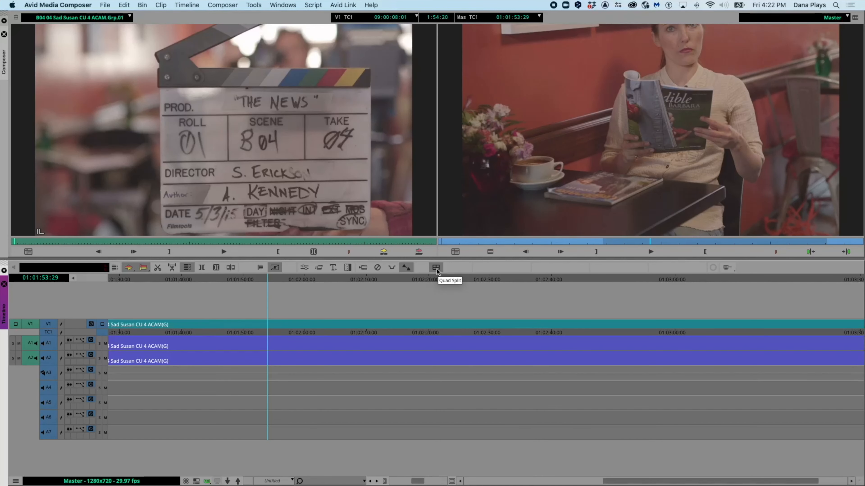
left_click(436, 269)
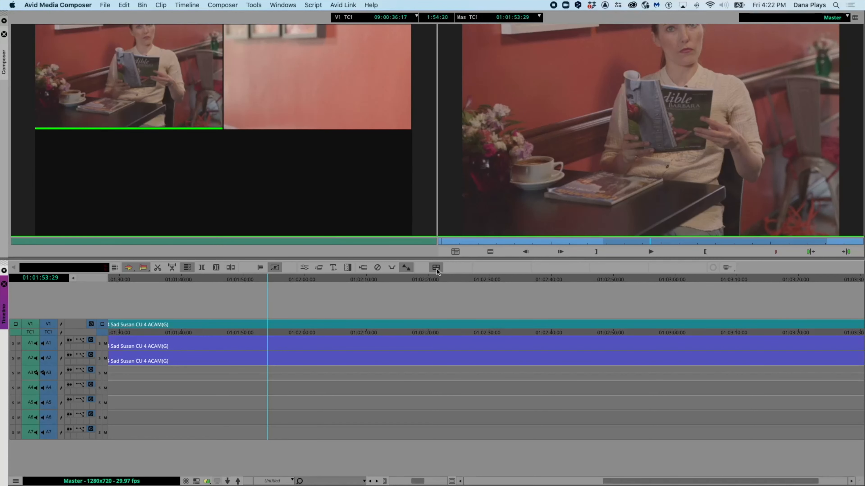
key("super+shift+4")
left_click_drag(329, 179, 503, 309)
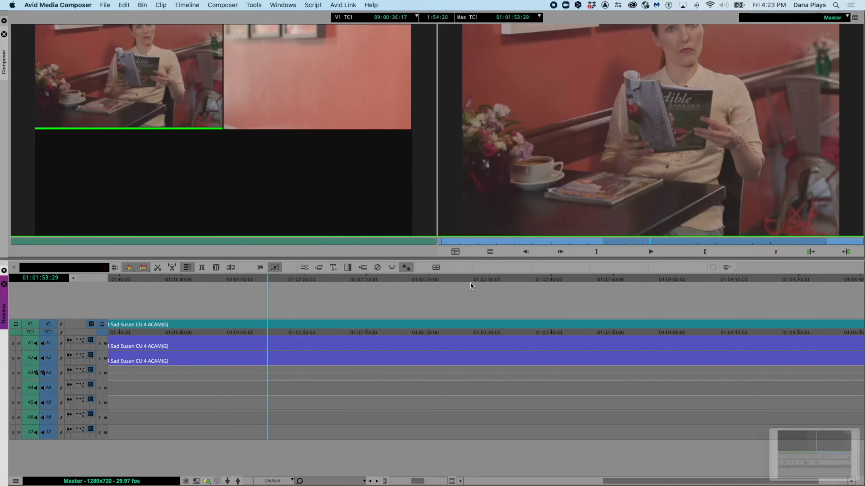
left_click(437, 269)
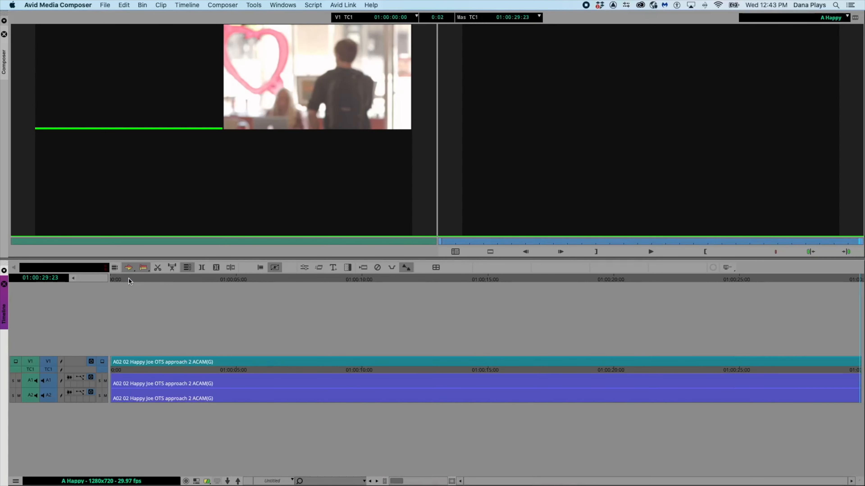
left_click_drag(128, 277, 103, 290)
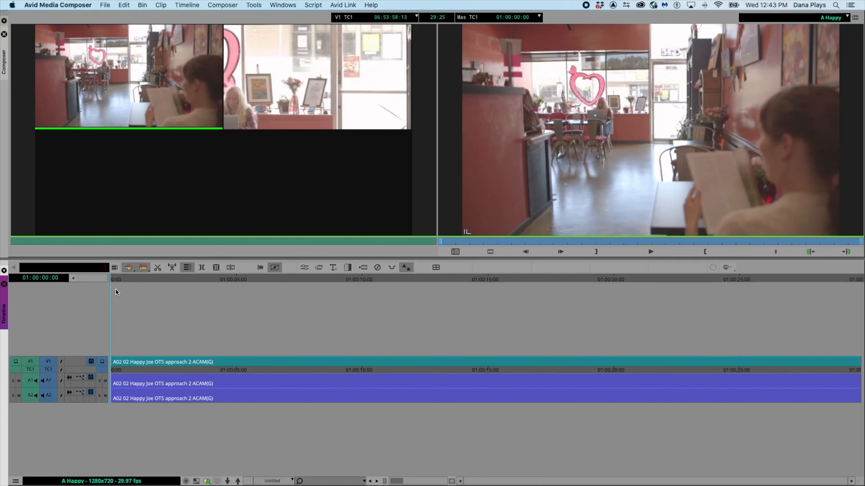
- Play the sequence and cut live between the ACAM and BCAM angles using the MultiCam keys, then stop playback
key("space")
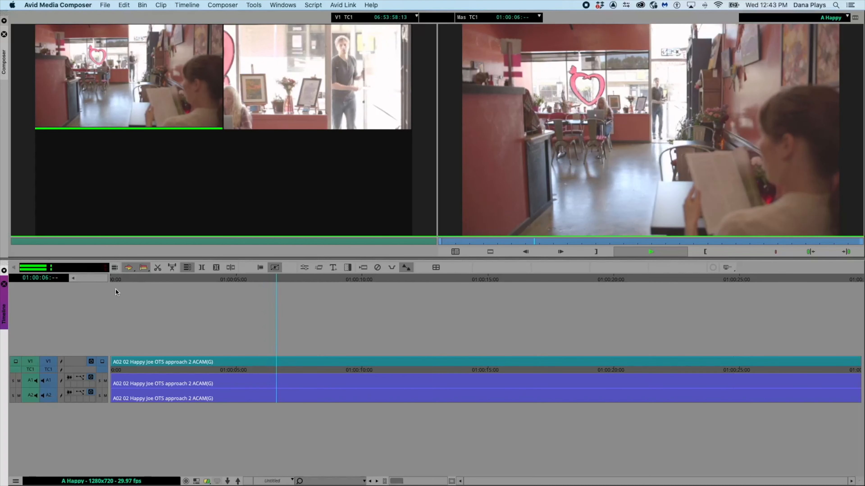
key("F10")
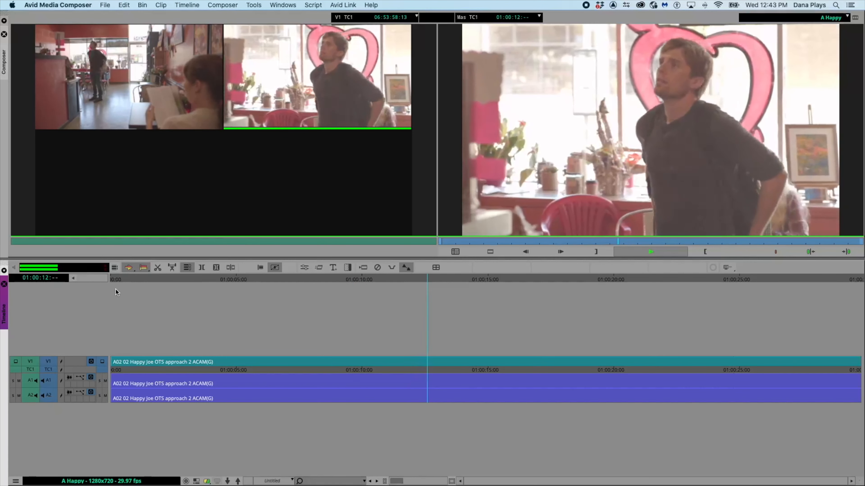
key("F9")
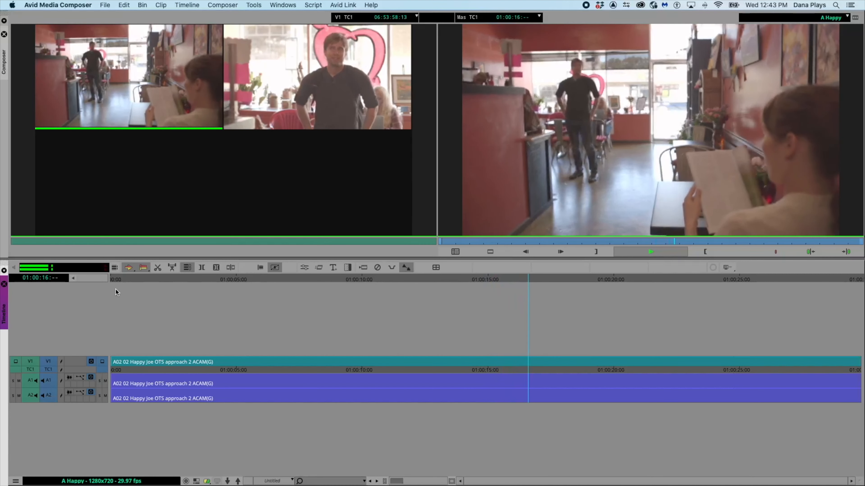
key("F10")
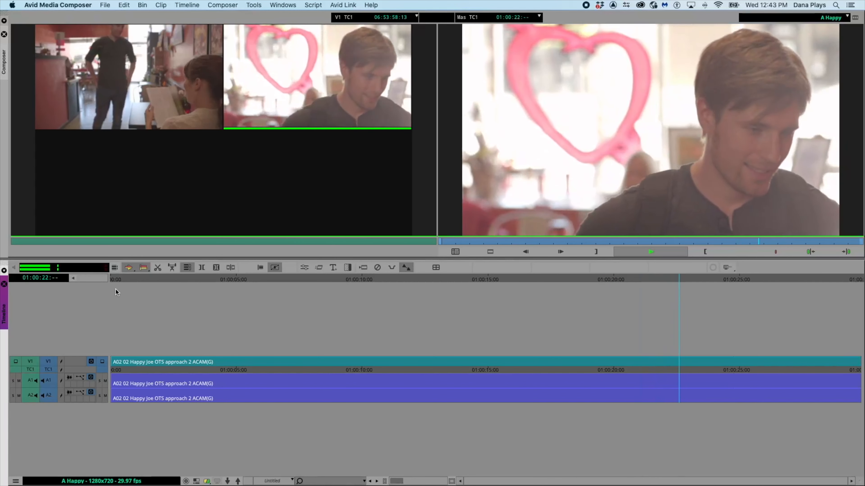
key("F9")
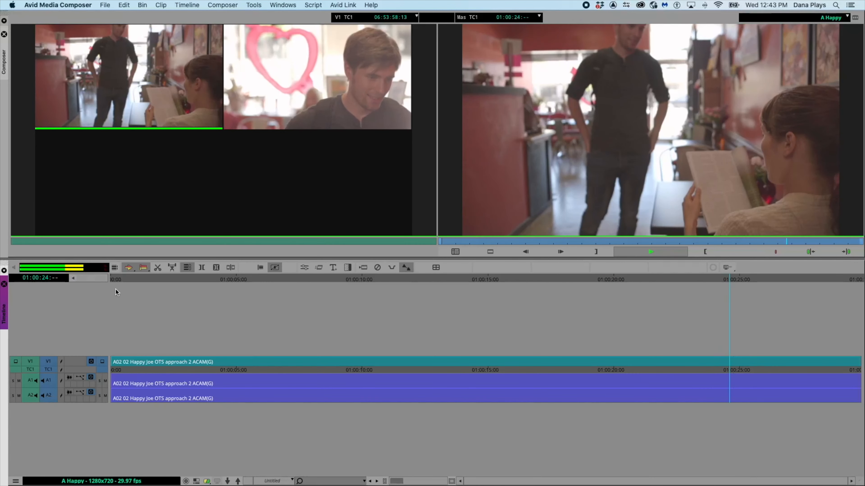
key("space")
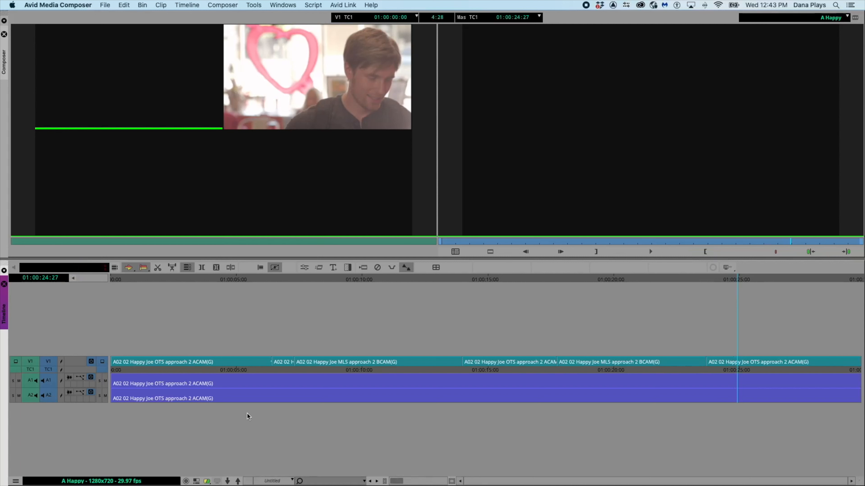
key("Up")
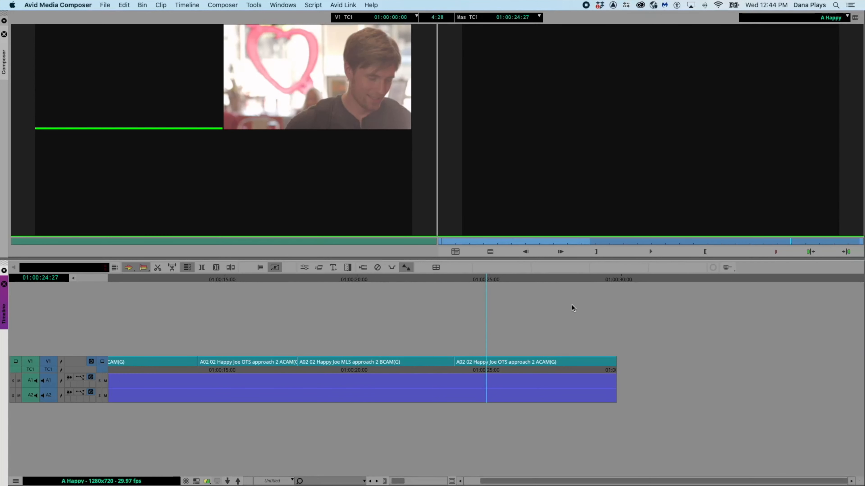
- Show the source in the timeline and load the A04 05 Happy Susan CU 5 ACAM.Grp.01 group clip into the source monitor
left_click_drag(490, 280, 633, 294)
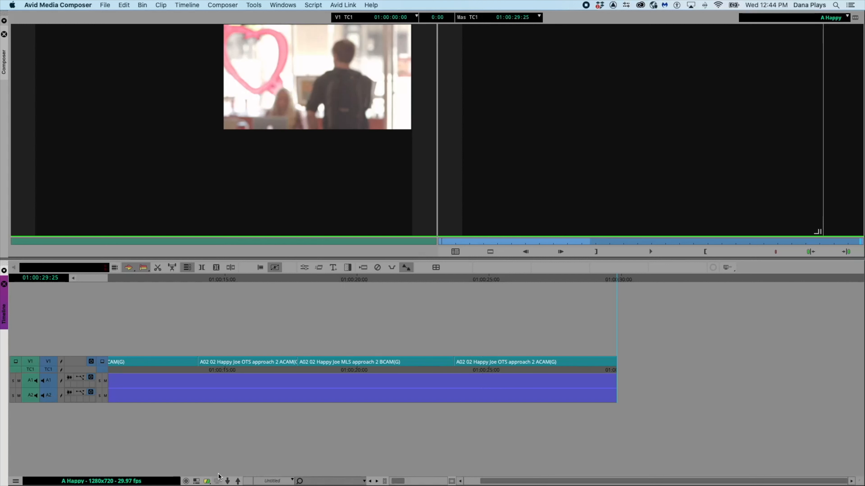
left_click(197, 483)
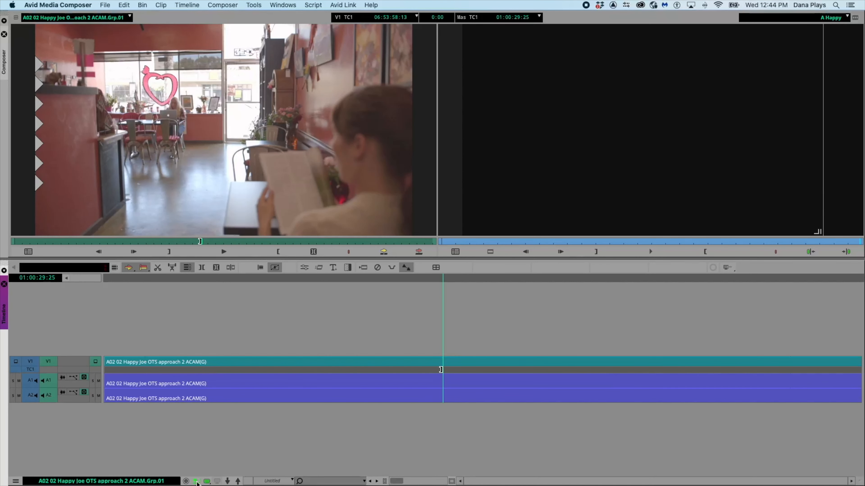
left_click(130, 18)
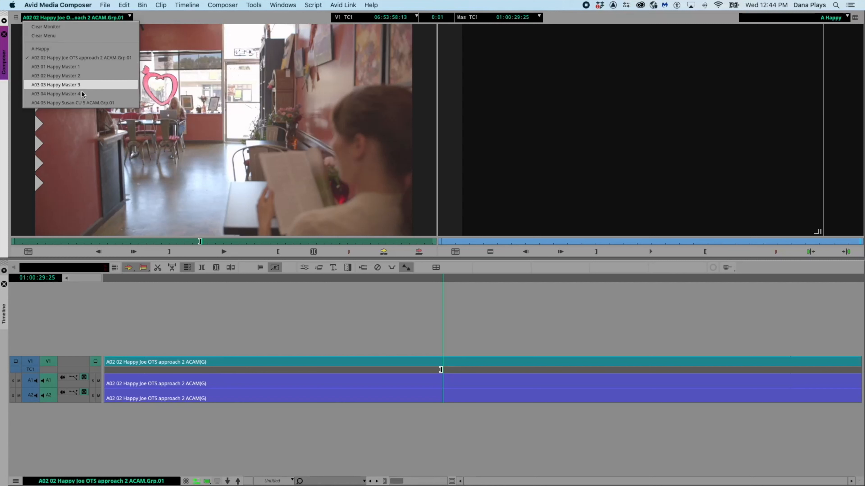
left_click(80, 102)
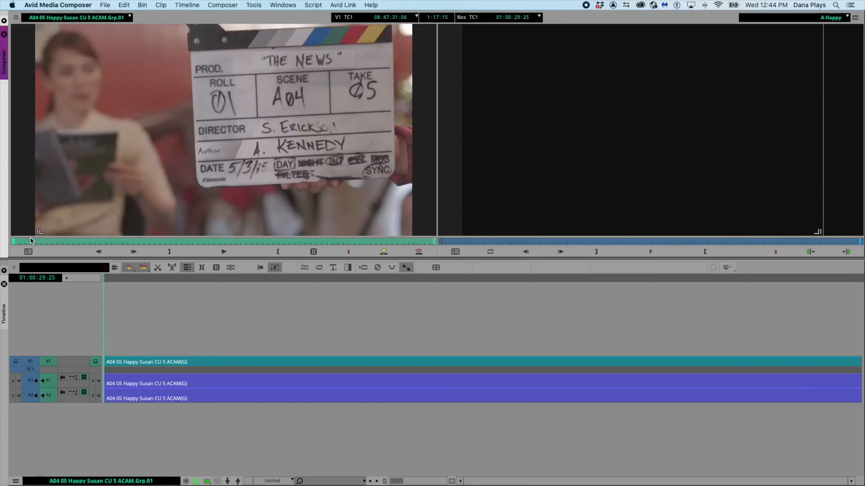
- Cue the Susan group clip to where she reads the magazine and splice it into the A Happy sequence at about 01:00:22
left_click_drag(17, 238, 177, 234)
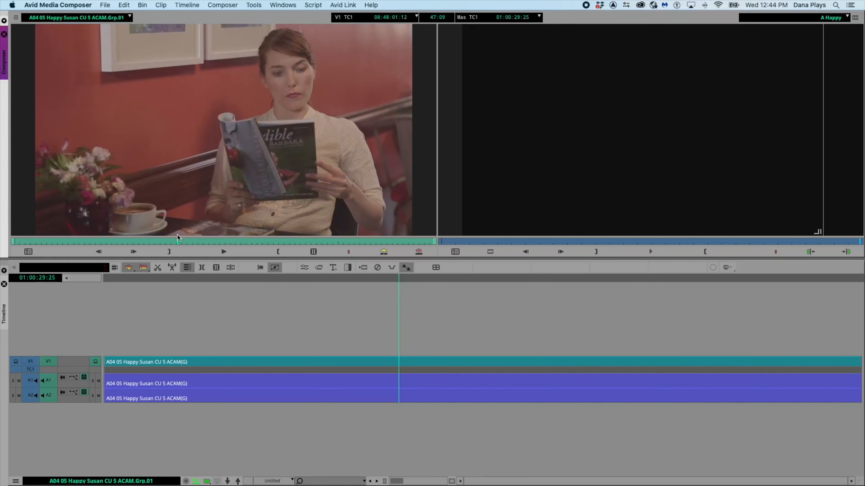
key("Up")
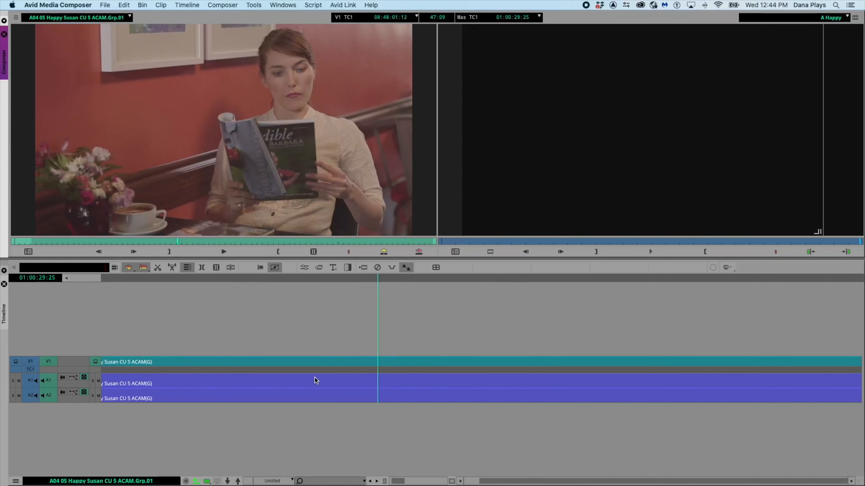
mouse_move(378, 279)
left_mouse_down()
mouse_move(491, 283)
mouse_move(200, 278)
mouse_move(380, 286)
left_mouse_up()
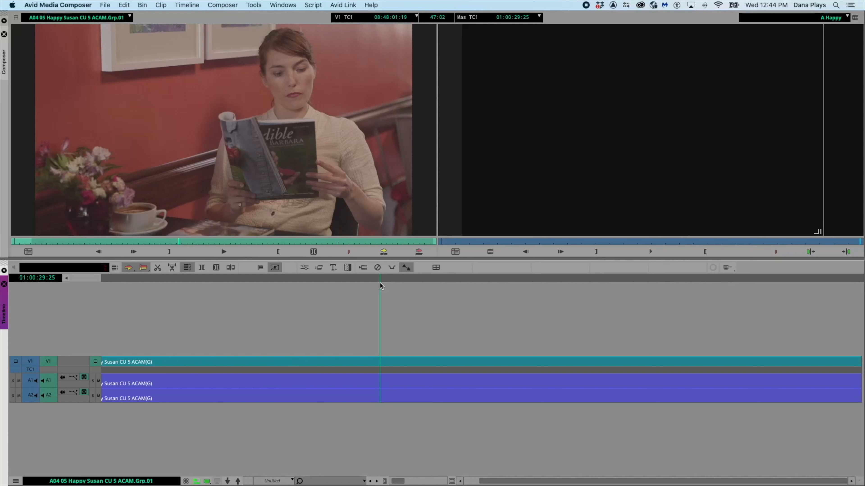
left_click_drag(380, 283, 497, 292)
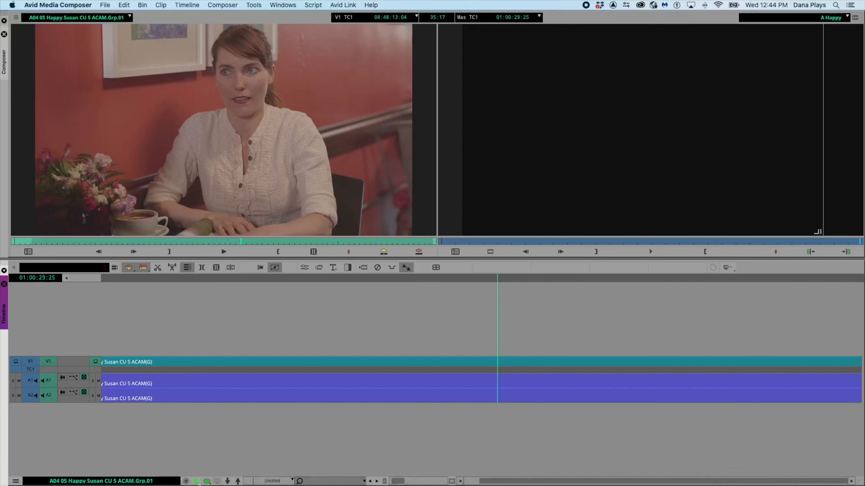
left_click(196, 481)
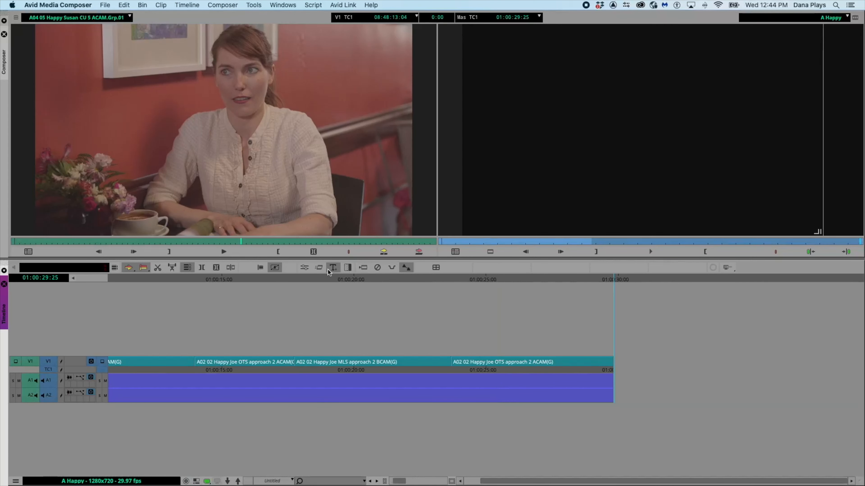
left_click(290, 241)
left_click_drag(290, 240, 180, 234)
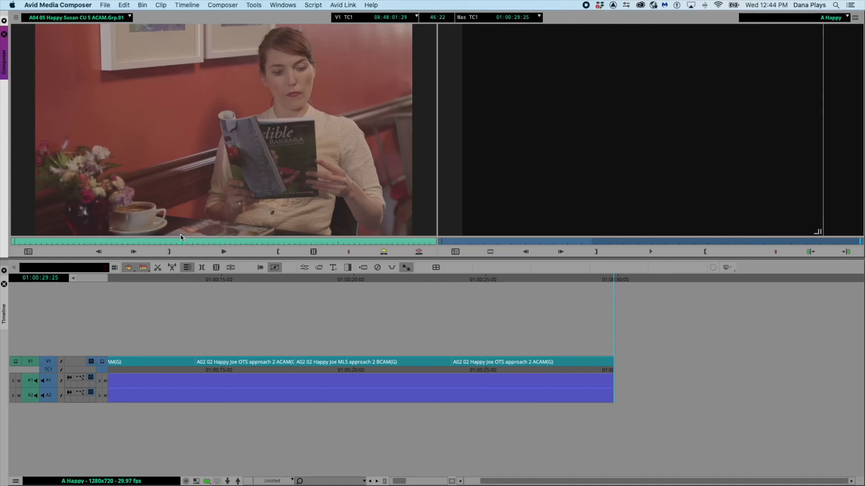
left_click(427, 278)
mouse_move(398, 279)
left_mouse_down()
mouse_move(323, 278)
mouse_move(410, 282)
left_mouse_up()
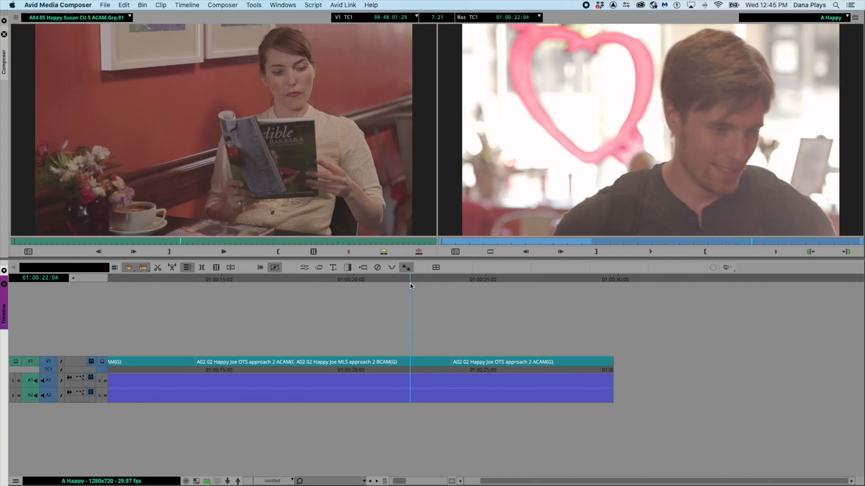
left_click(386, 254)
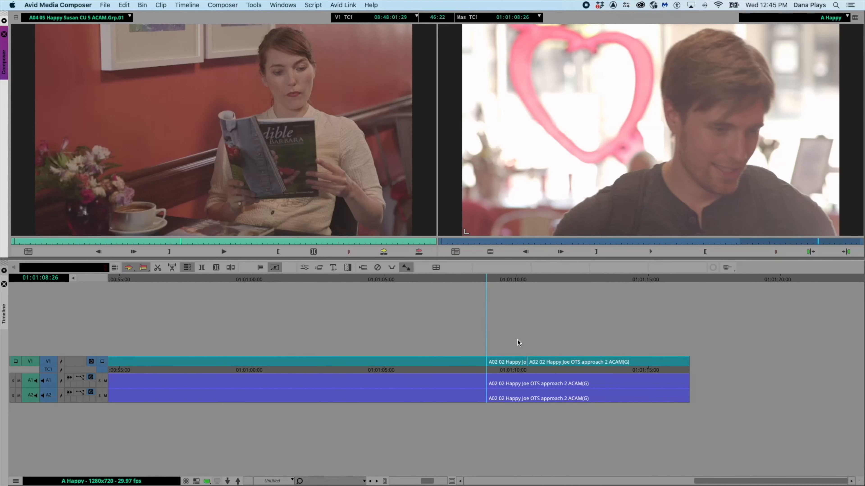
- Mark the leftover Joe OTS tail after the spliced Susan clip and extract it from the sequence
left_click(487, 281)
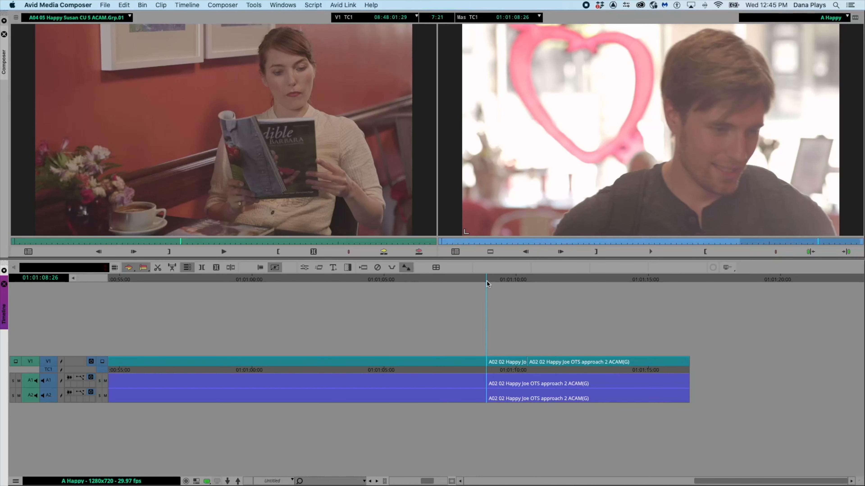
key("o")
left_click(687, 279)
key("o")
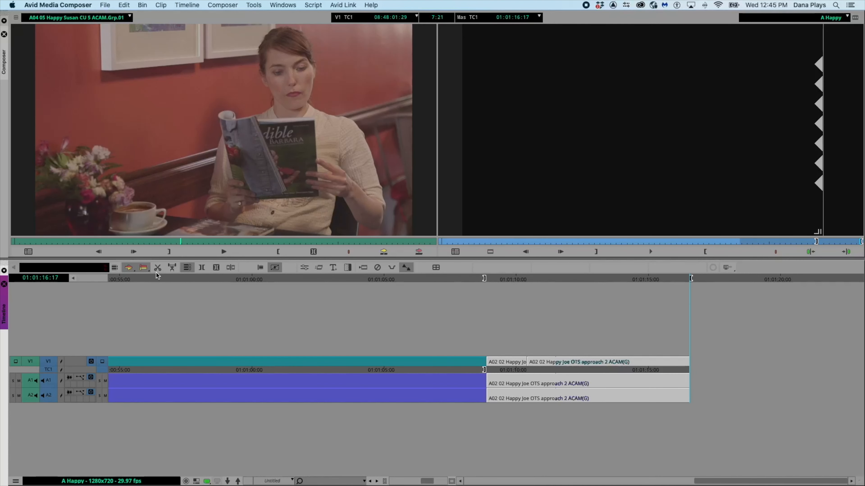
left_click(158, 268)
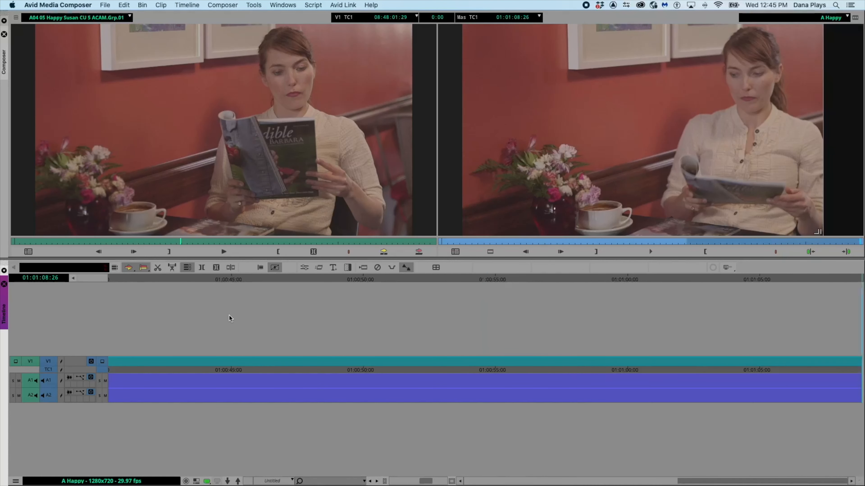
- Select the spliced Susan segment and switch the source monitor to Quad Split view
scroll(229, 314, "left", 3)
left_click(392, 282)
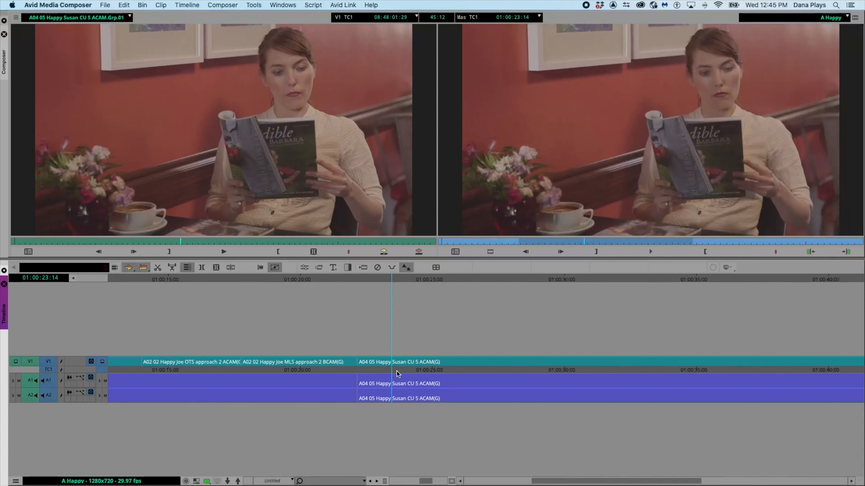
left_click(397, 362)
left_click(394, 279)
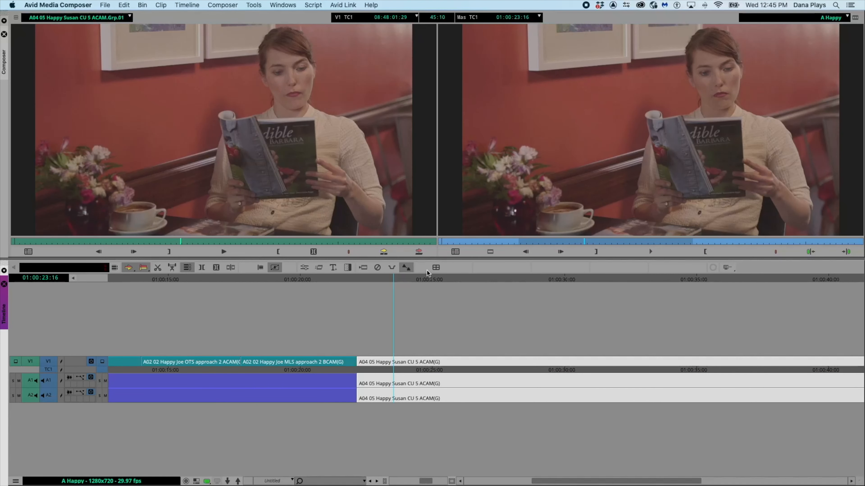
left_click(436, 267)
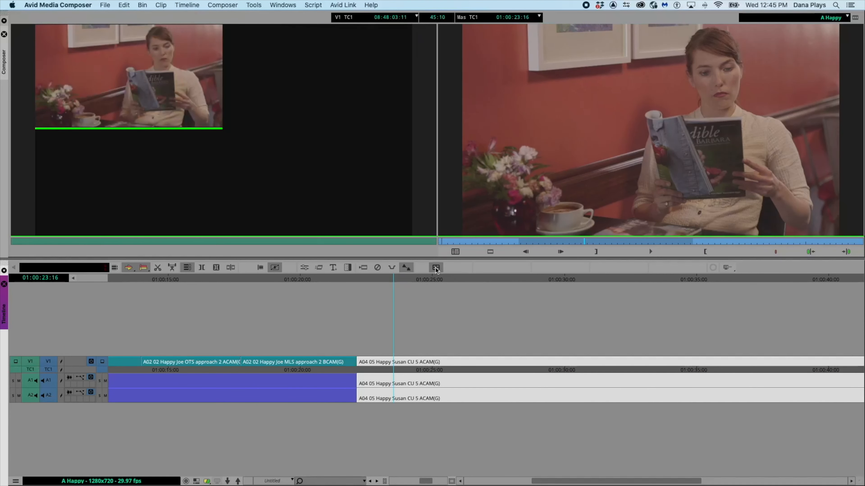
- Play from the start of the Susan clip and cut live between the ACAM and BCAM angles with the MultiCam keys, then stop playback
mouse_move(396, 280)
left_mouse_down()
mouse_move(359, 280)
mouse_move(525, 291)
mouse_move(393, 287)
mouse_move(409, 290)
left_mouse_up()
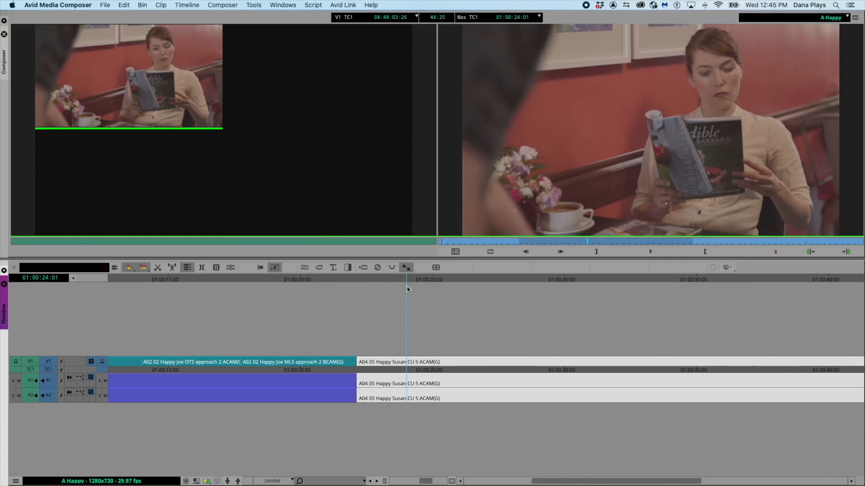
left_click_drag(409, 278, 365, 279)
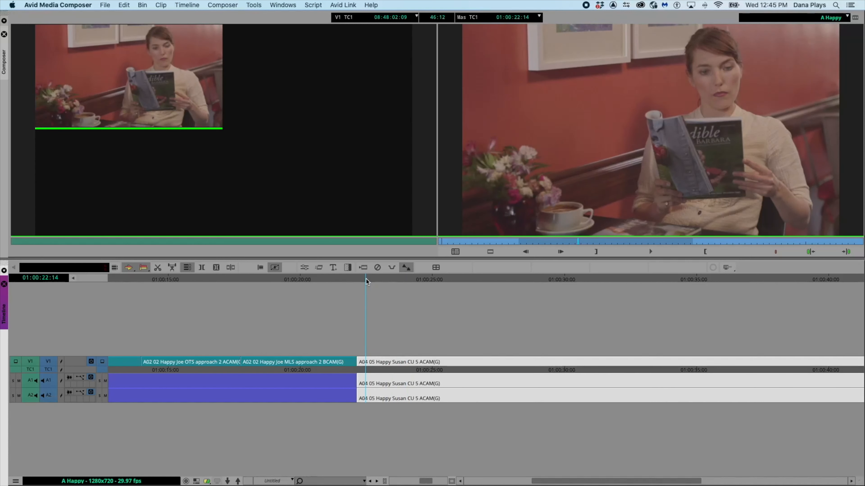
key("space")
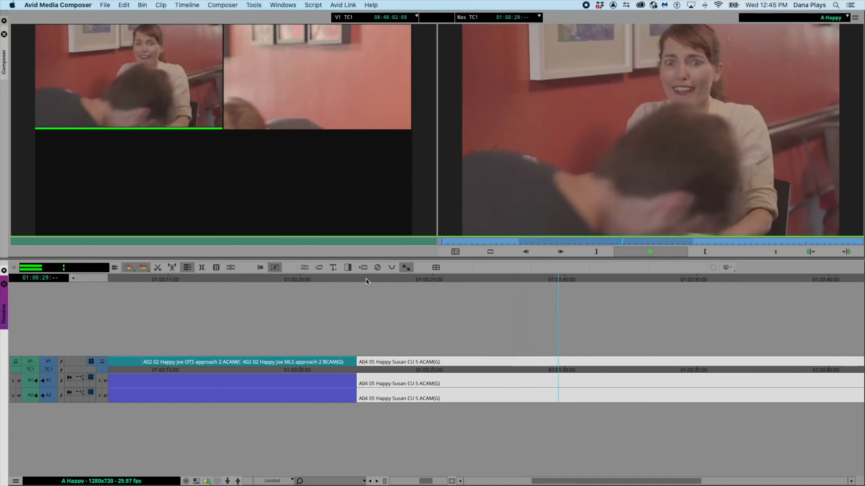
key("F10")
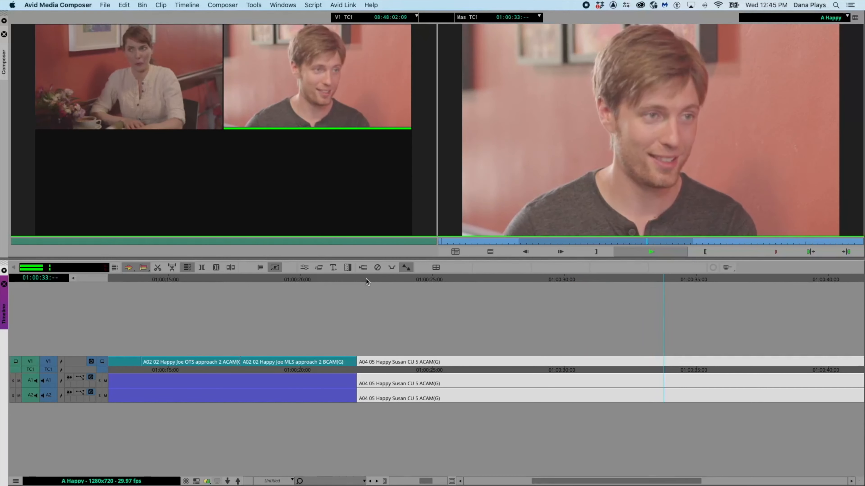
key("F9")
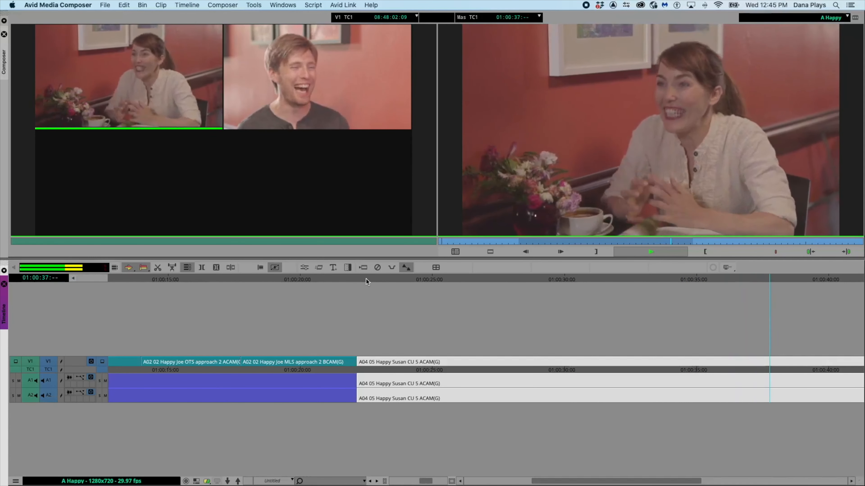
key("F10")
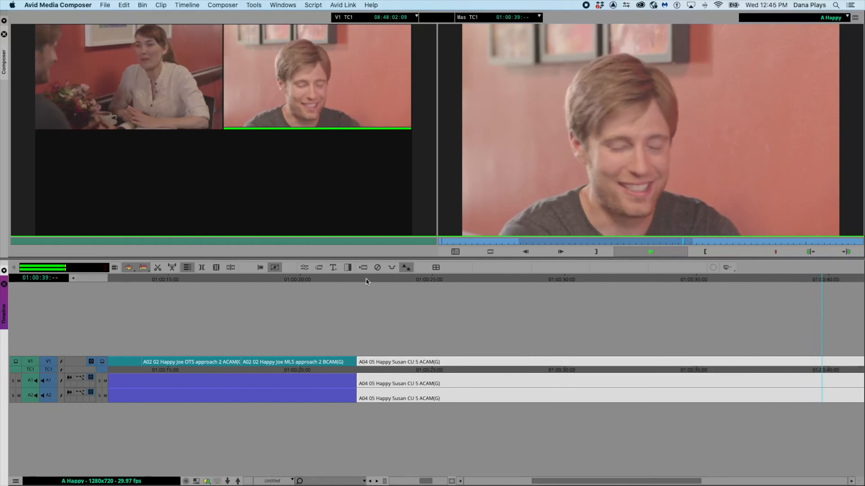
key("F9")
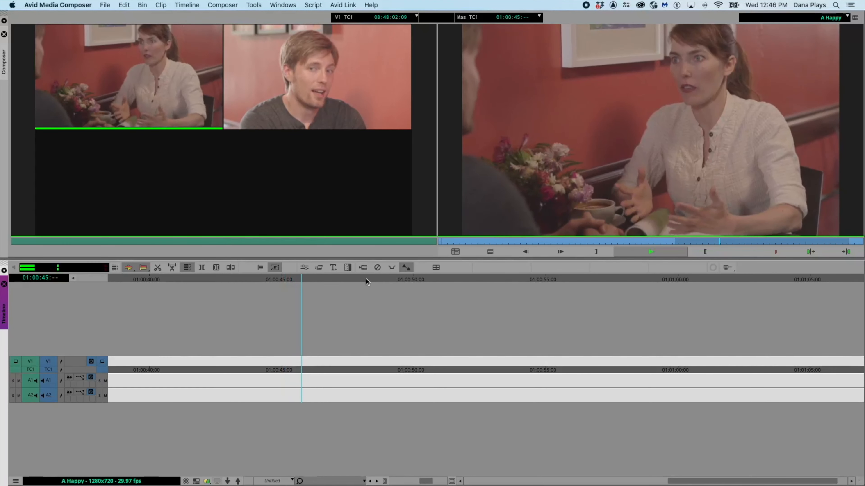
key("F10")
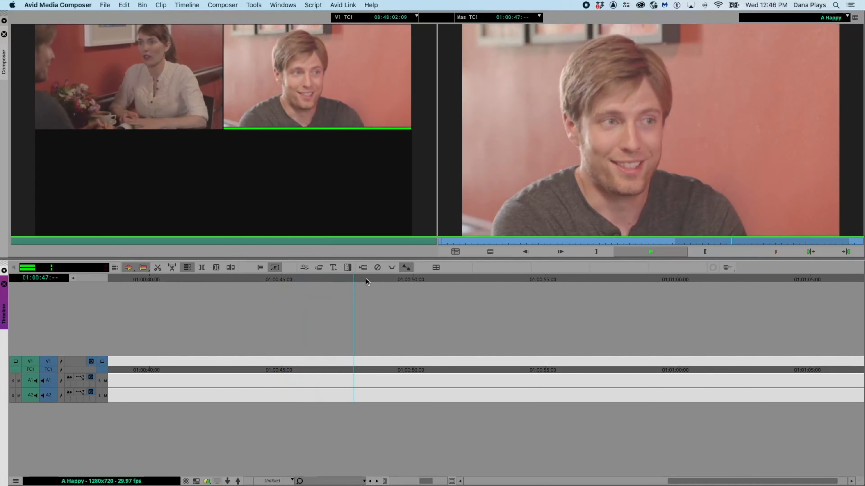
key("F9")
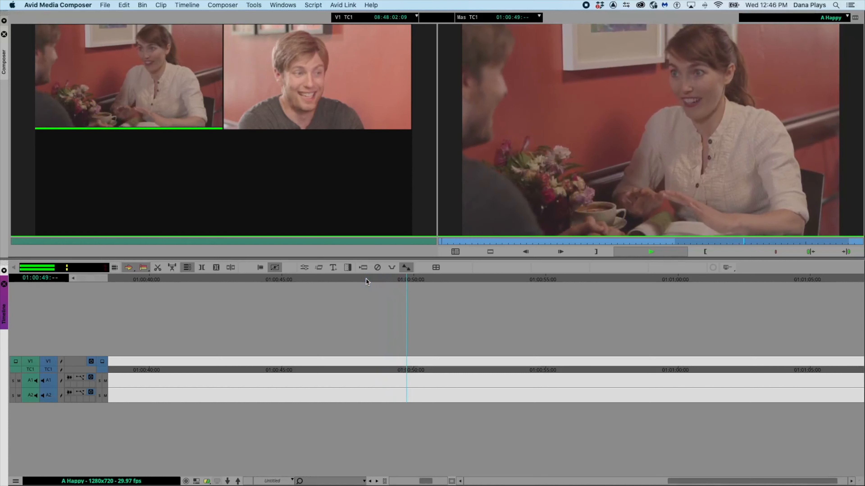
key("F10")
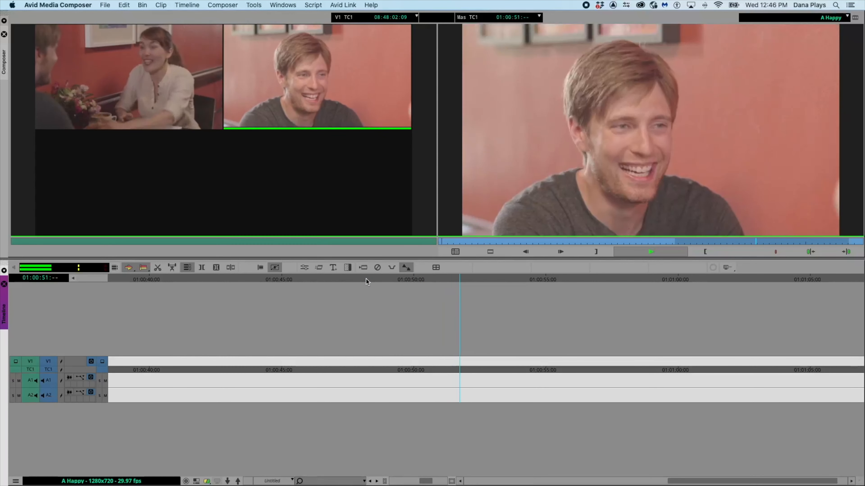
key("F9")
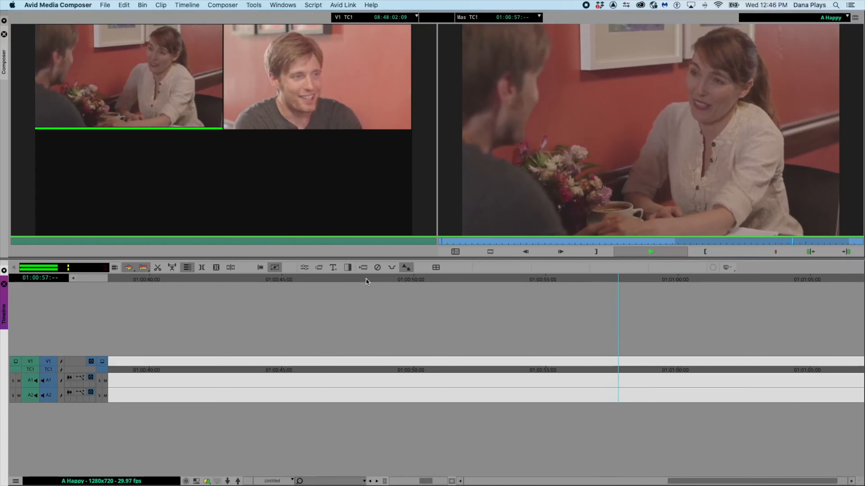
key("F10")
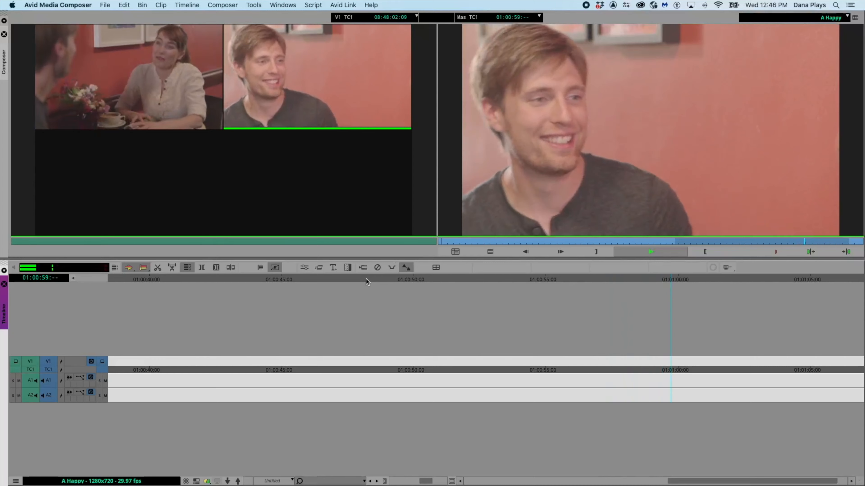
key("F9")
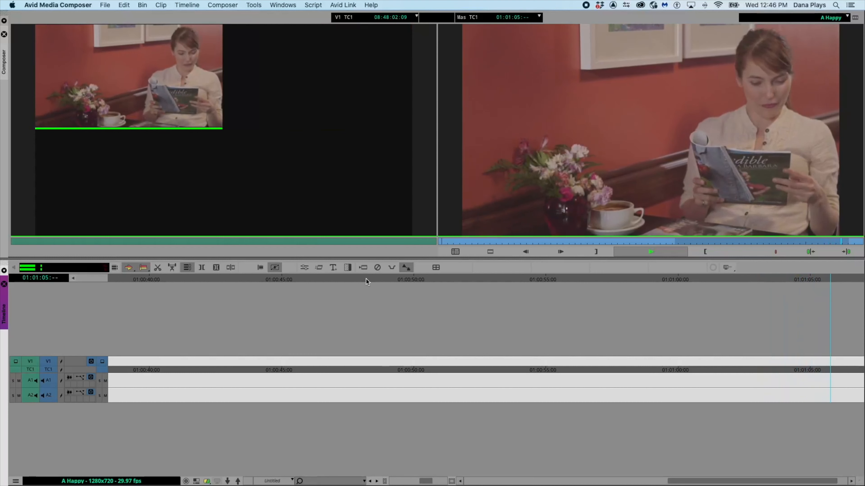
key("F10")
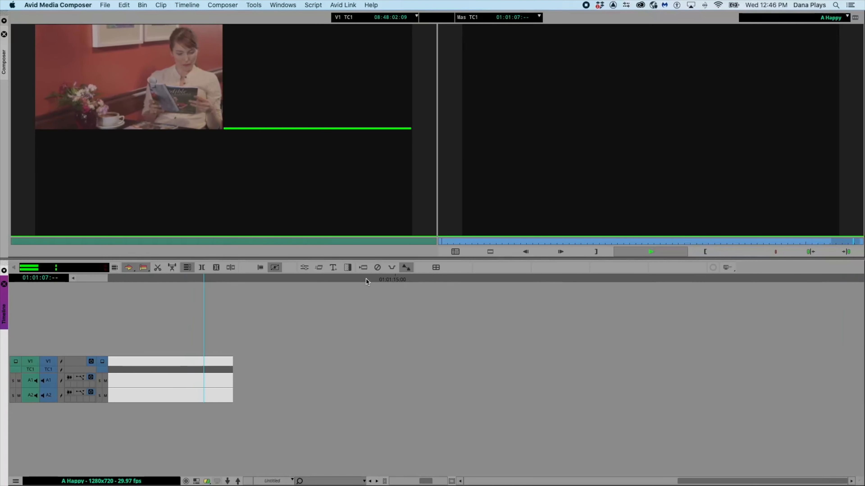
key("space")
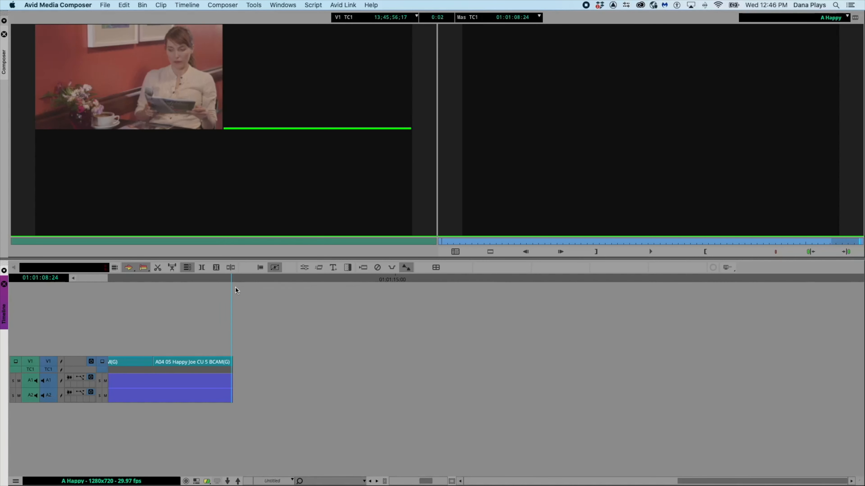
- Return the position indicator to the start of the sequence
scroll(235, 287, "left", 20)
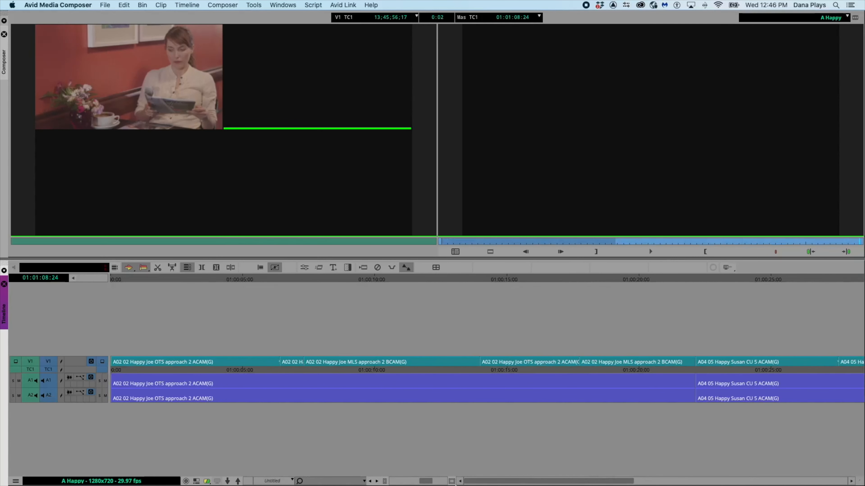
left_click_drag(114, 275, 123, 259)
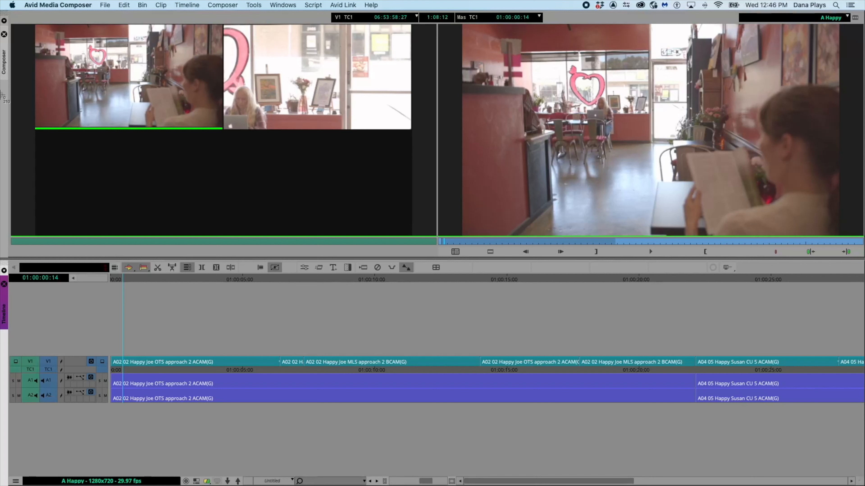
- Open THE NEWS A Happy bin from the project window and scroll through its clips
left_click_drag(11, 19, 593, 378)
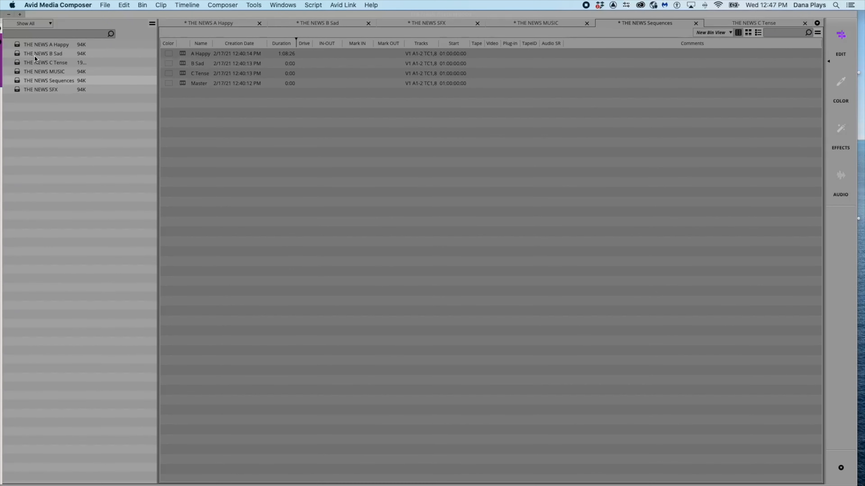
double_click(17, 47)
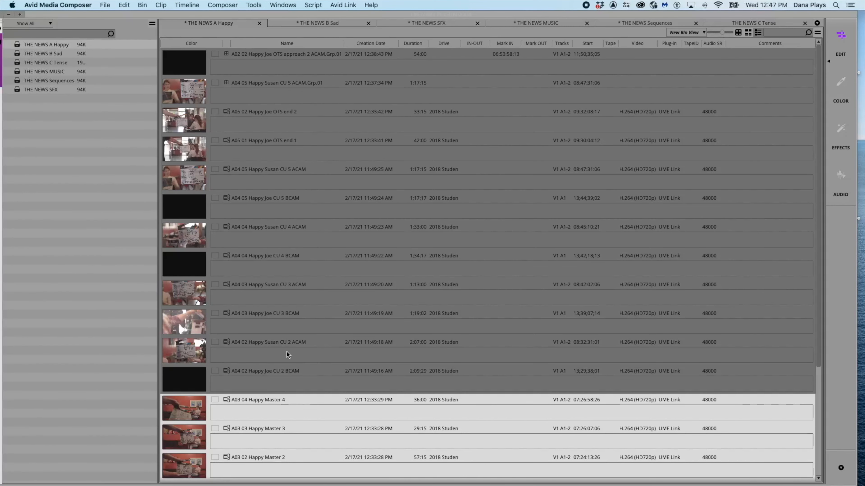
scroll(265, 345, "down", 5)
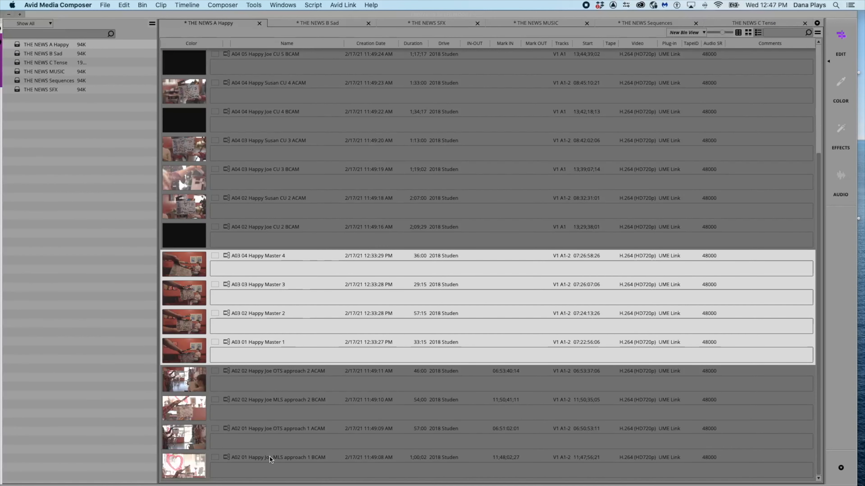
scroll(268, 392, "up", 5)
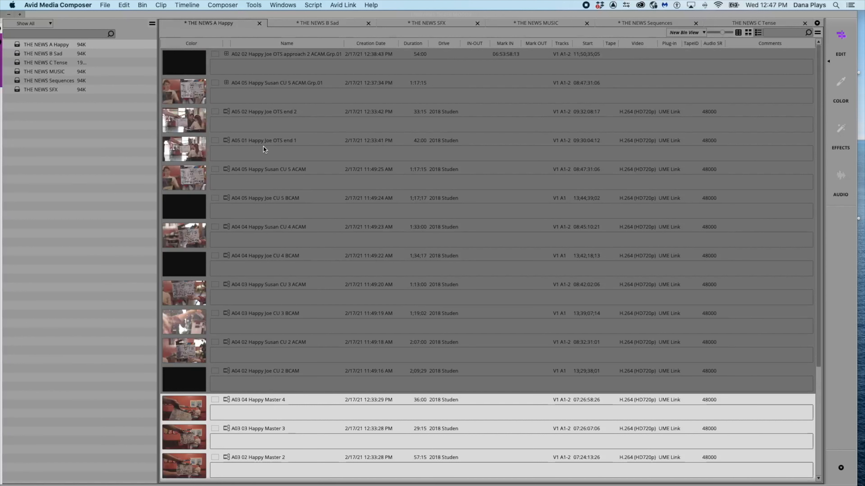
left_click(257, 113)
left_click(238, 145)
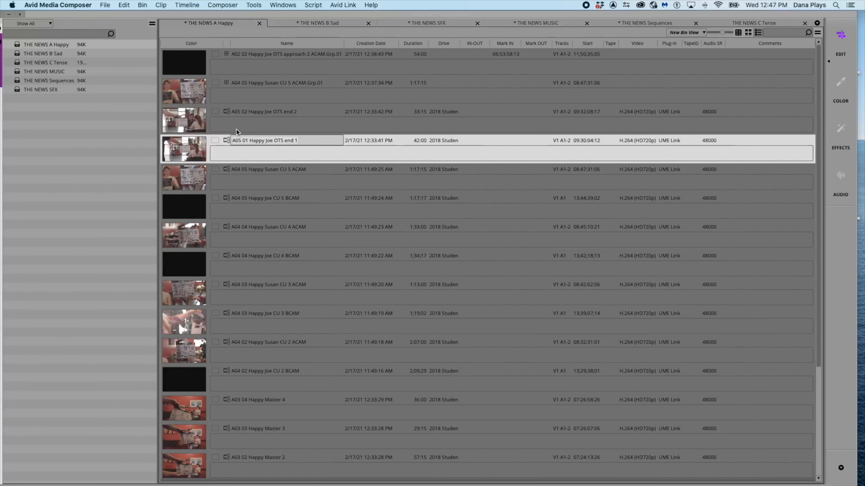
left_click(234, 118, "shift")
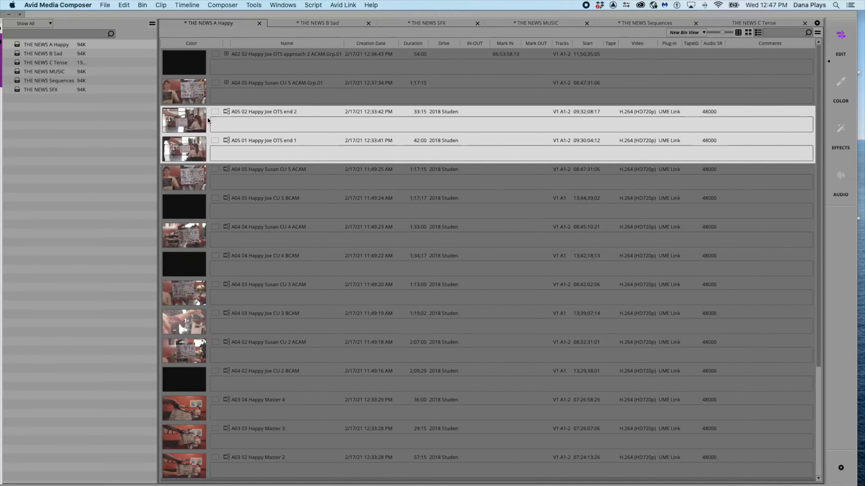
right_click(188, 114)
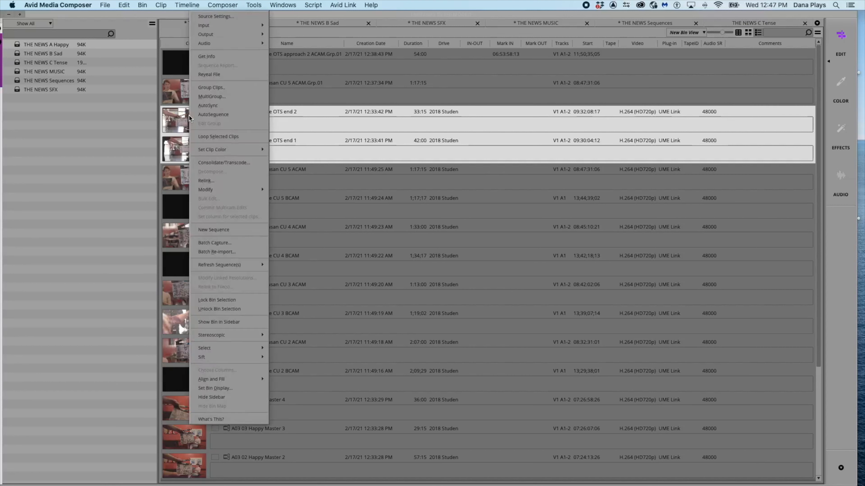
left_click(199, 88)
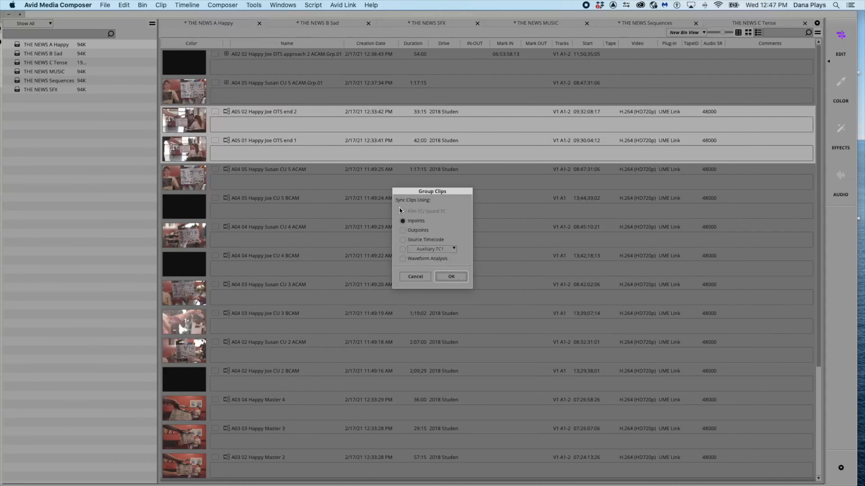
left_click(415, 277)
- Load the A05 01 Happy Joe OTS end 1 clip into the source monitor
left_click(182, 122)
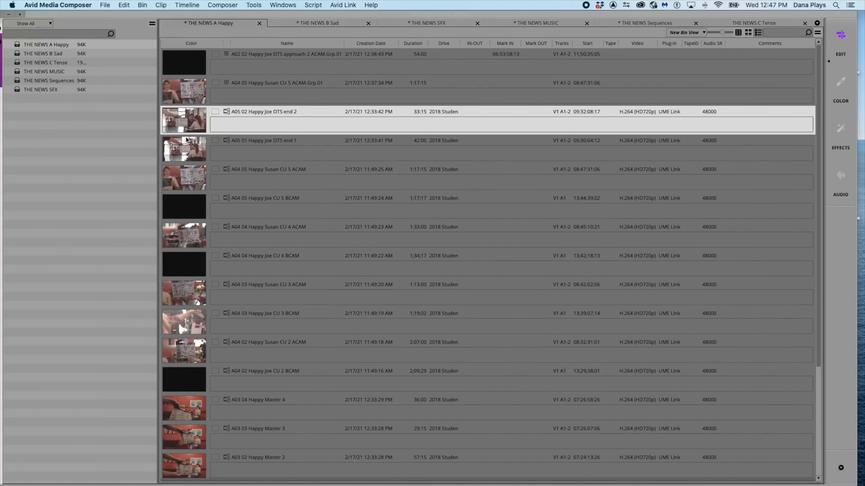
key("Down")
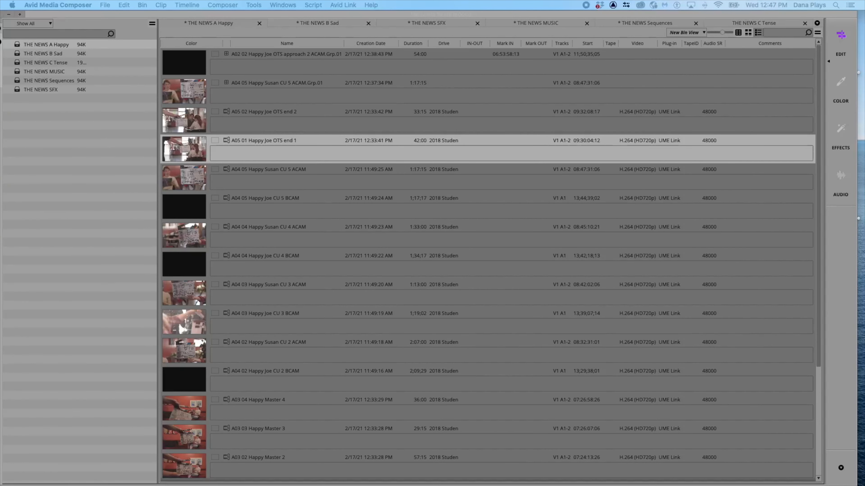
key("Return")
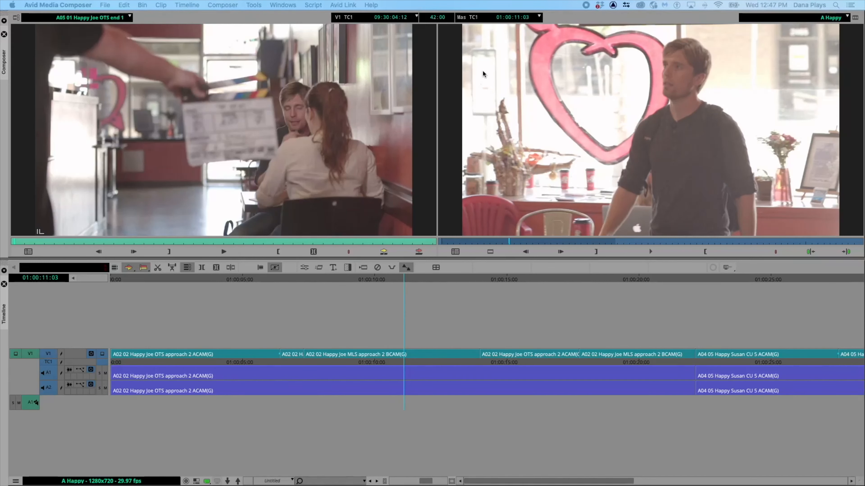
- Scrub into the A05 01 Happy Joe OTS end 1 clip and mark an IN point where Joe and Susan sit together
scroll(482, 304, "down", 10)
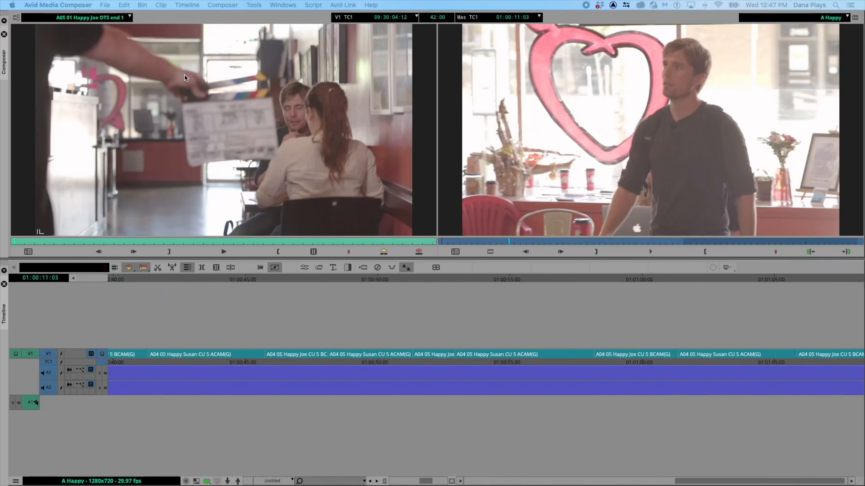
left_click(131, 17)
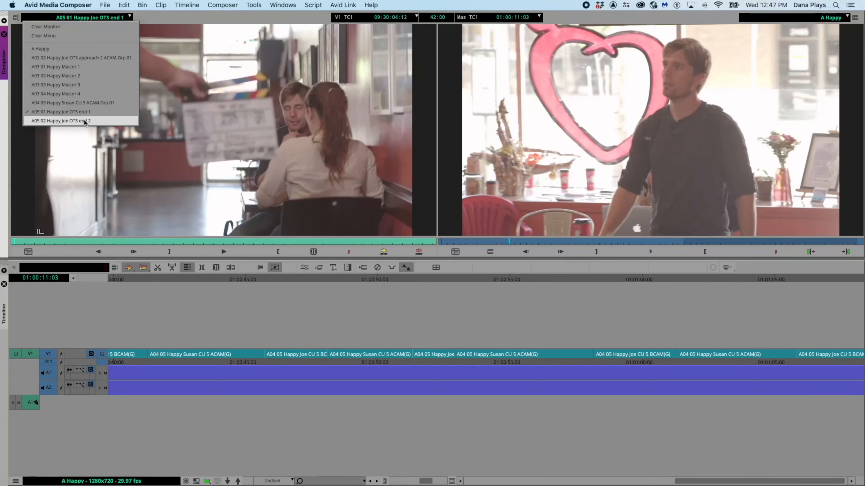
left_click(81, 113)
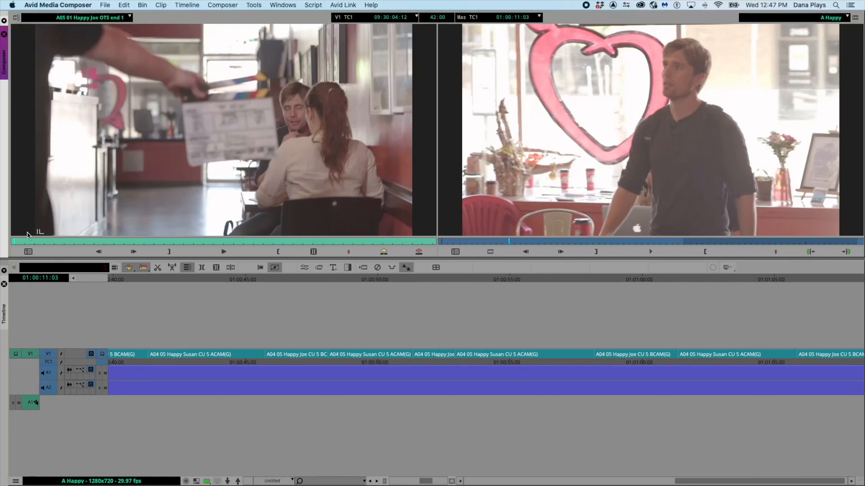
left_click(184, 241)
left_click_drag(182, 241, 260, 241)
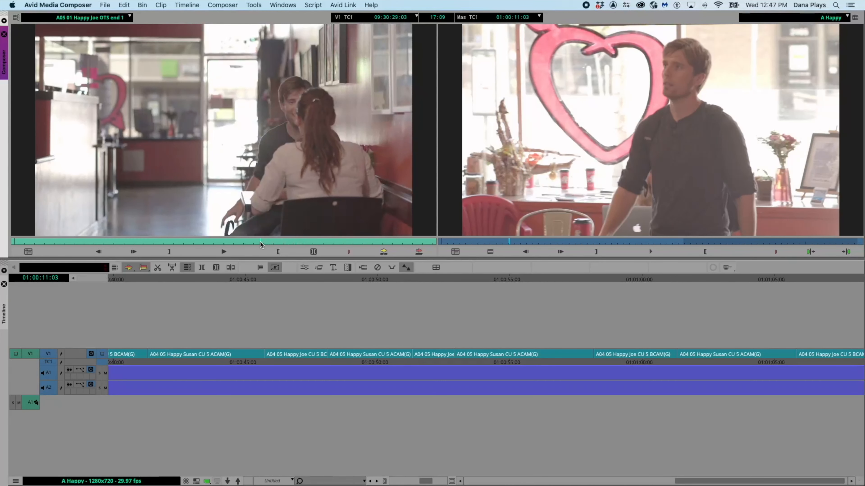
key("i")
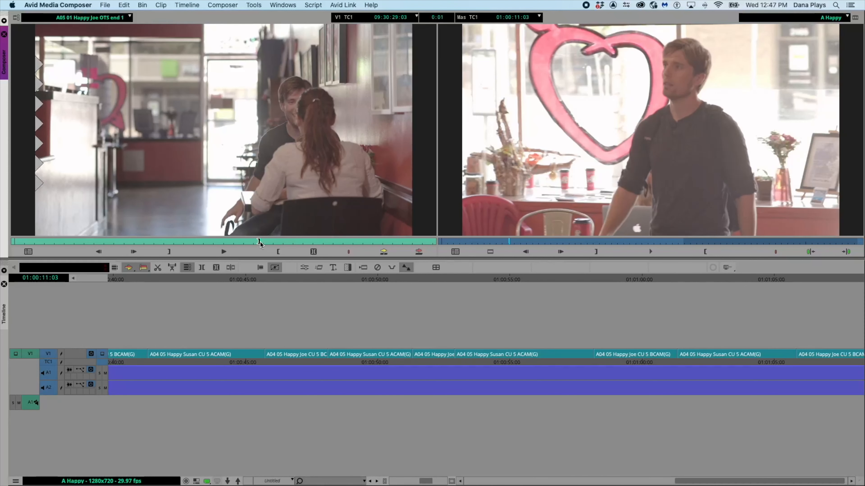
- Edit the marked A05 01 Happy Joe OTS end 1 clip onto the end of the A Happy sequence
left_click(579, 281)
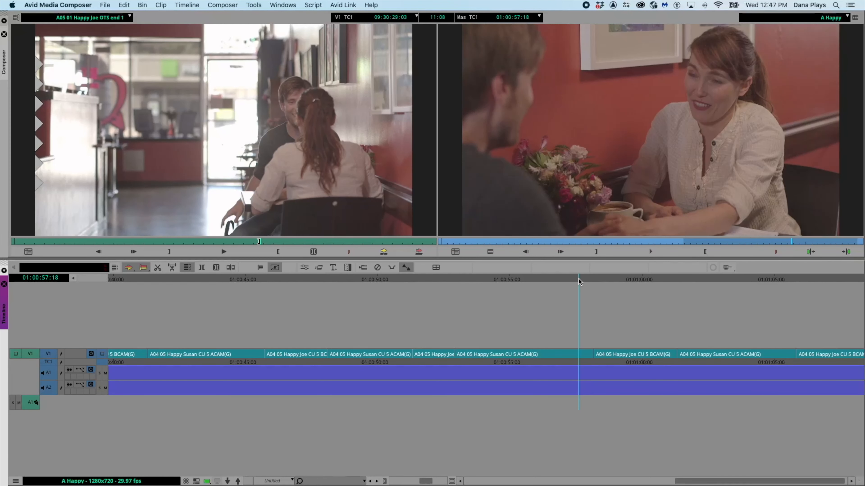
key("End")
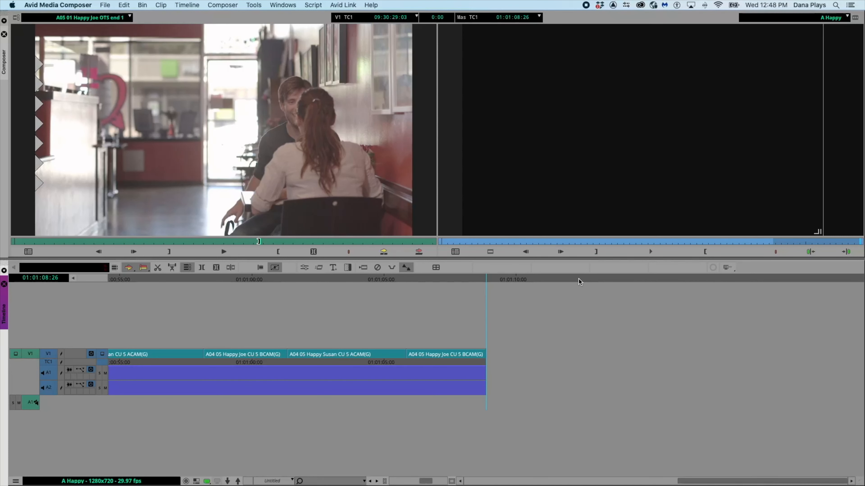
left_click(385, 252)
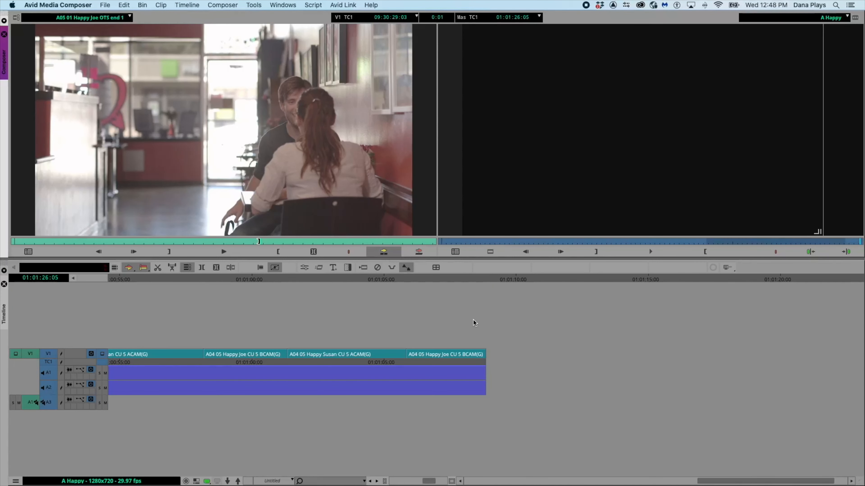
- Scroll through the sequence timeline from its start to its end to review the appended clip
scroll(516, 370, "up", 10)
scroll(513, 370, "up", 5)
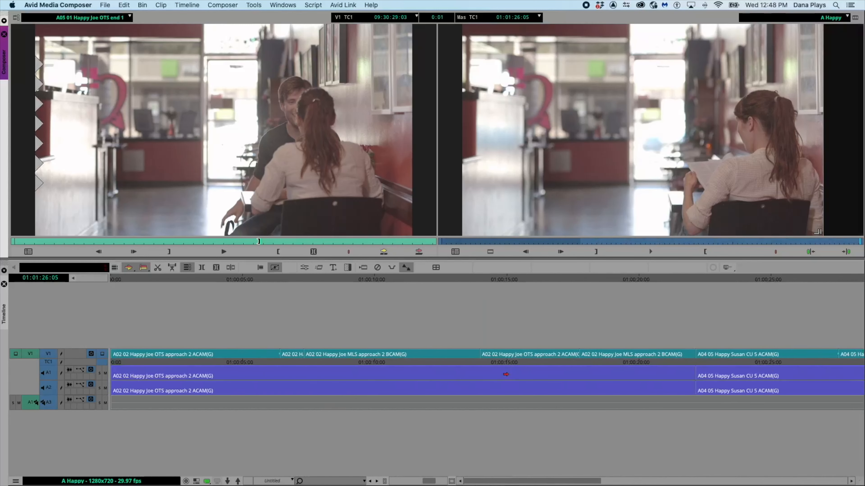
left_click(111, 280)
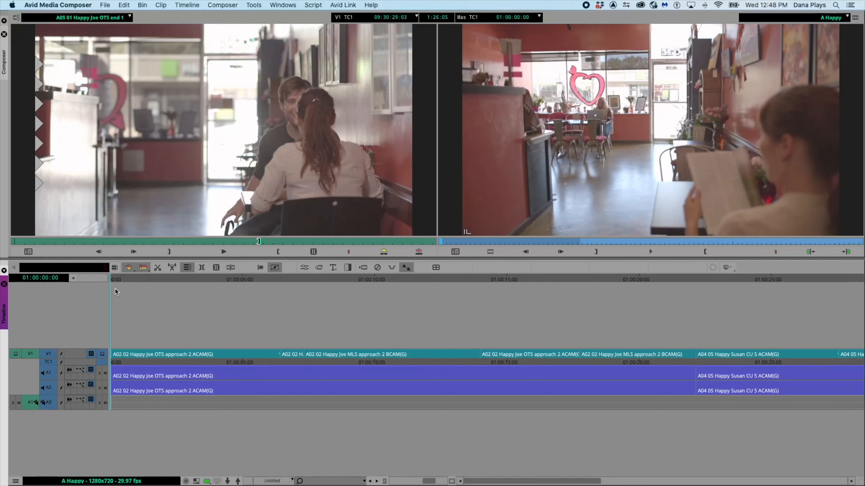
left_click(111, 277)
right_click(135, 301)
mouse_move(147, 217)
left_click(269, 309)
scroll(286, 317, "right", 10)
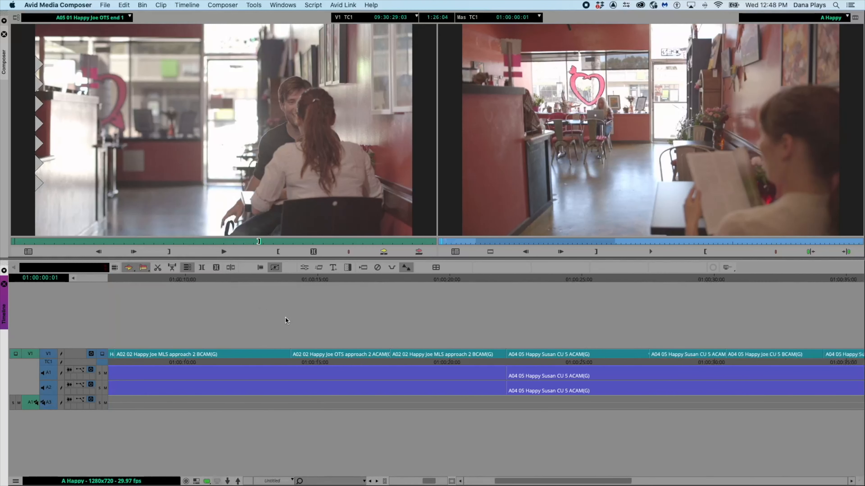
scroll(285, 317, "right", 5)
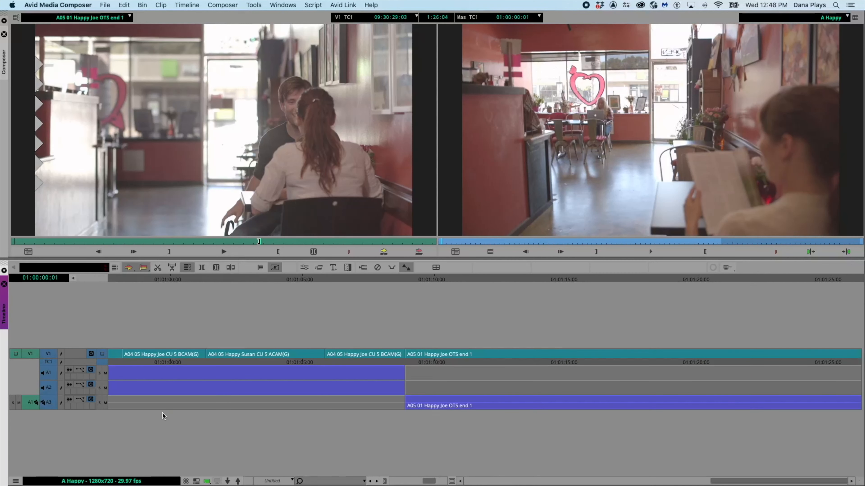
scroll(402, 453, "left", 15)
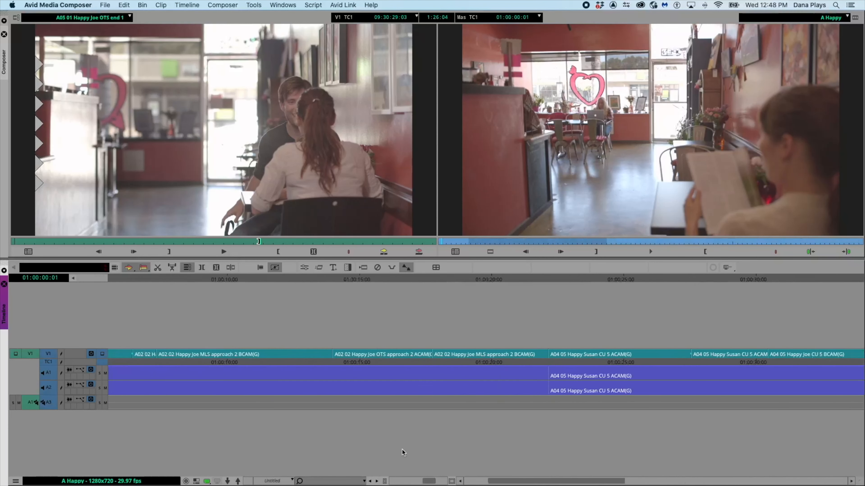
- Add a new stereo audio track to the sequence
right_click(130, 302)
mouse_move(149, 213)
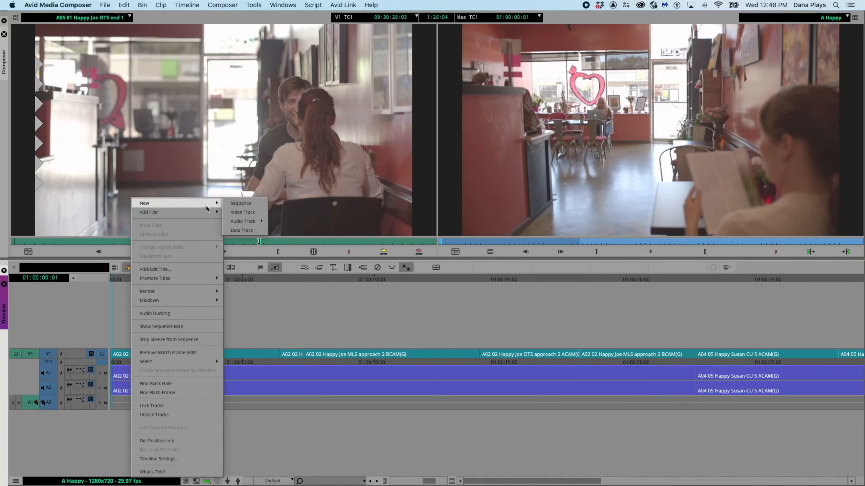
mouse_move(240, 225)
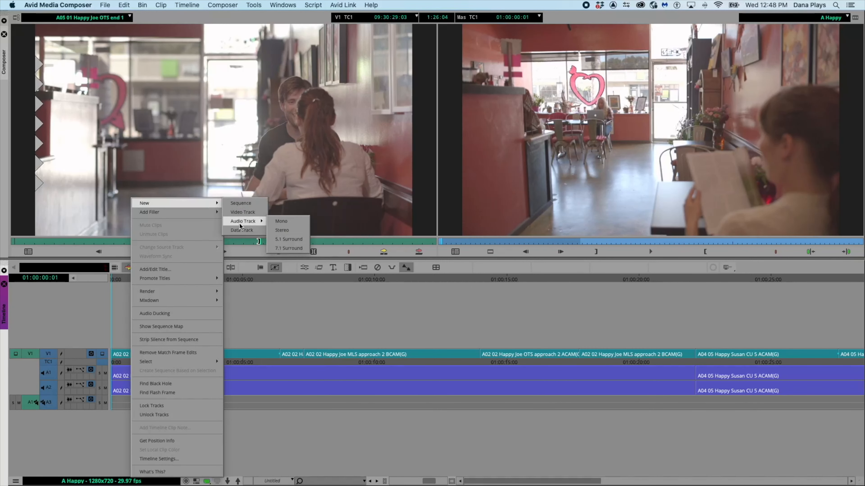
left_click(281, 230)
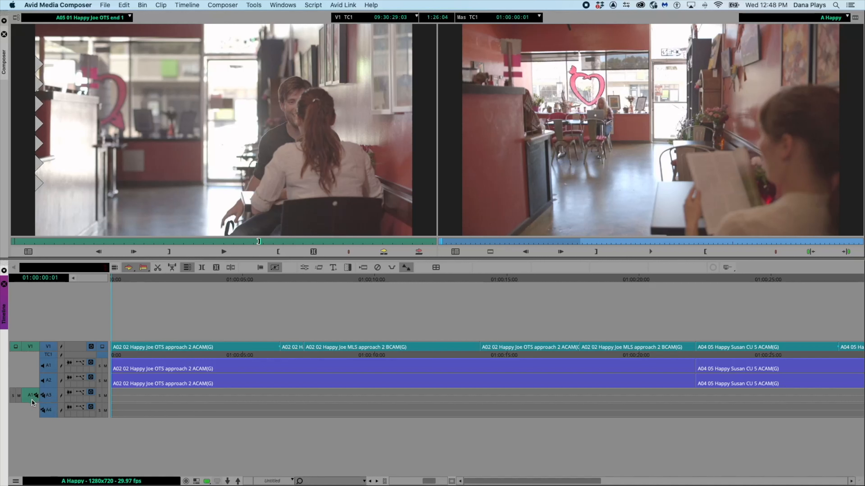
- Open THE NEWS MUSIC bin and load 405370_Sunny Sunday.wav into the source monitor
left_click_drag(31, 396, 34, 410)
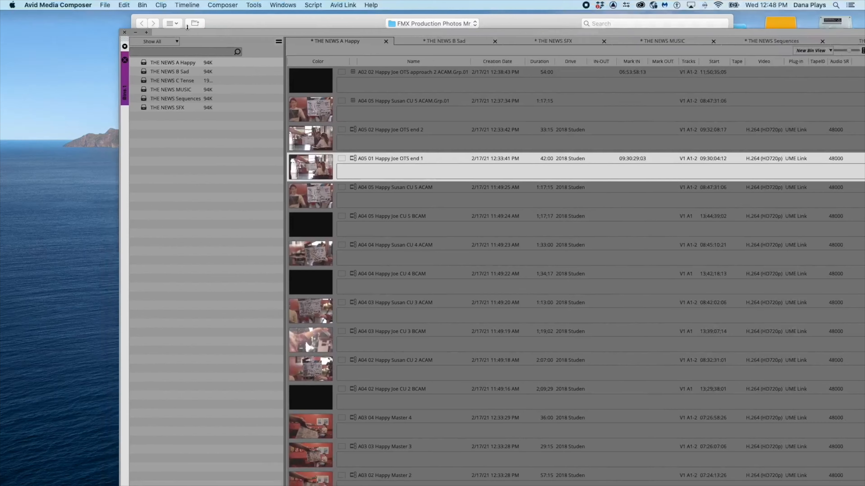
left_click_drag(195, 35, 170, 18)
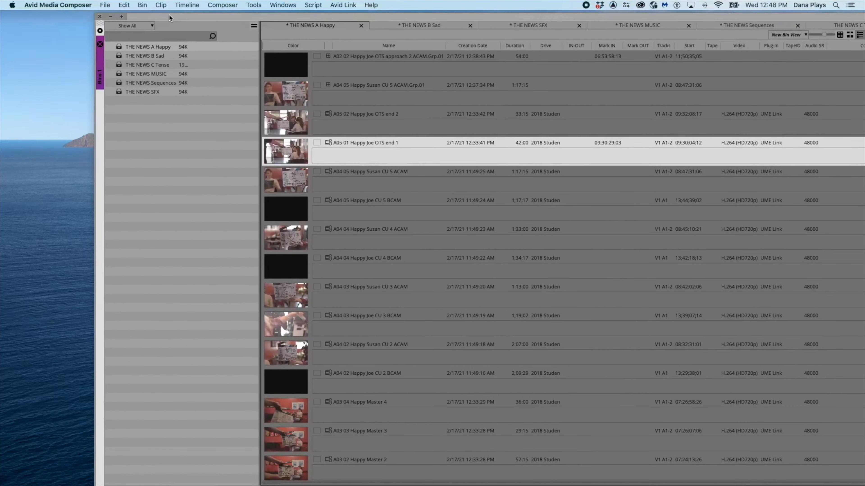
left_click(123, 75)
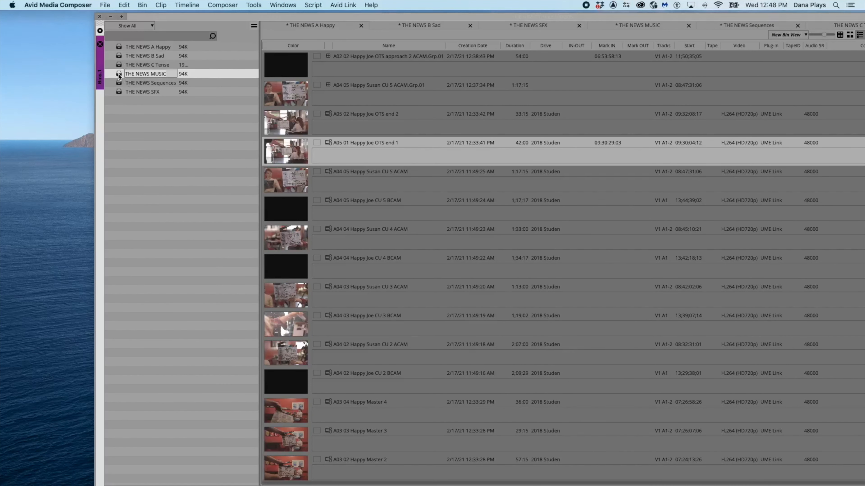
double_click(124, 75)
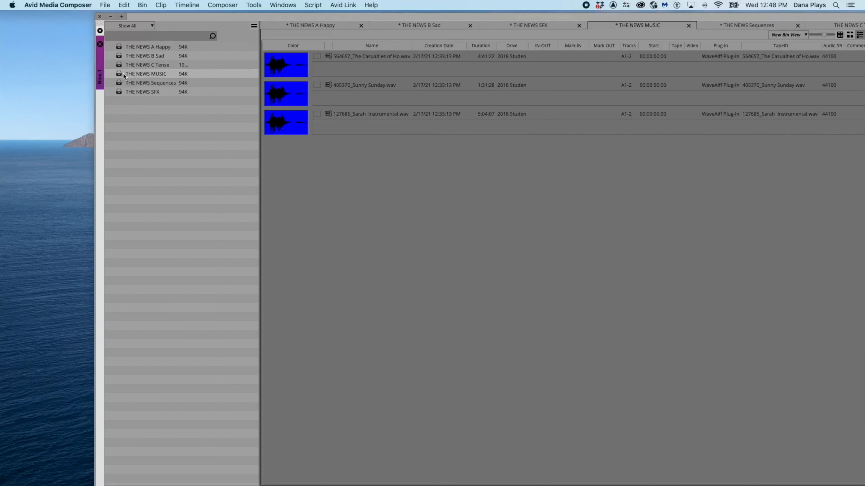
left_click(296, 86)
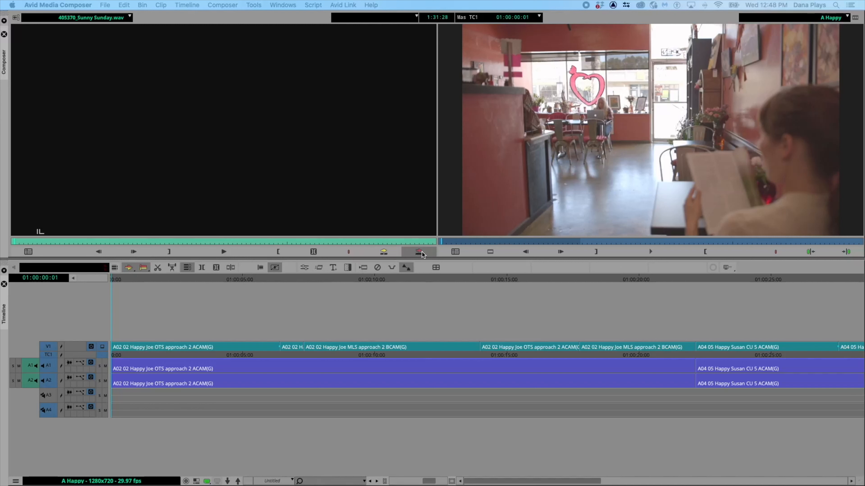
- Set the record track selectors on the new audio tracks A3 and A4 for the music edit
left_click(45, 415)
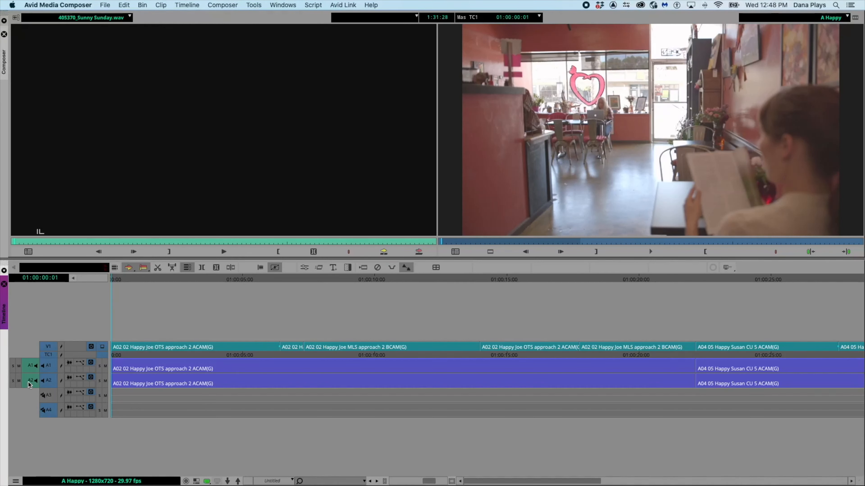
left_click(45, 397)
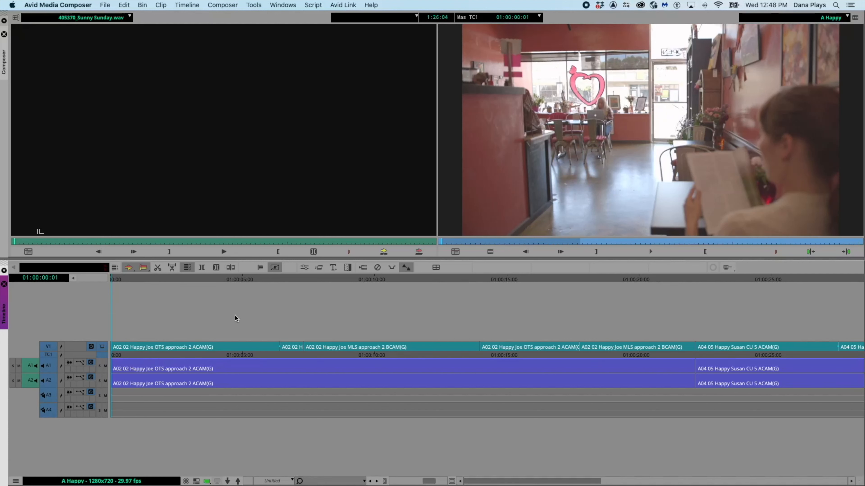
left_click(196, 481)
left_click(196, 482)
left_click(141, 281)
key("o")
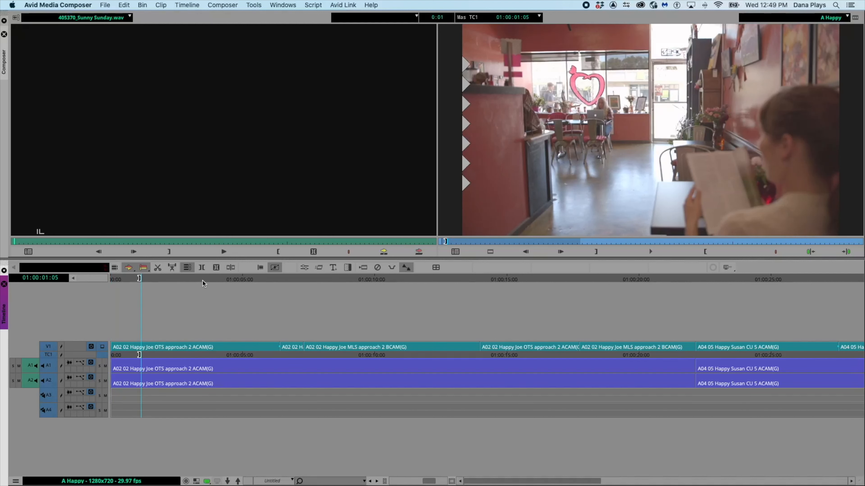
left_click(202, 281)
key("i")
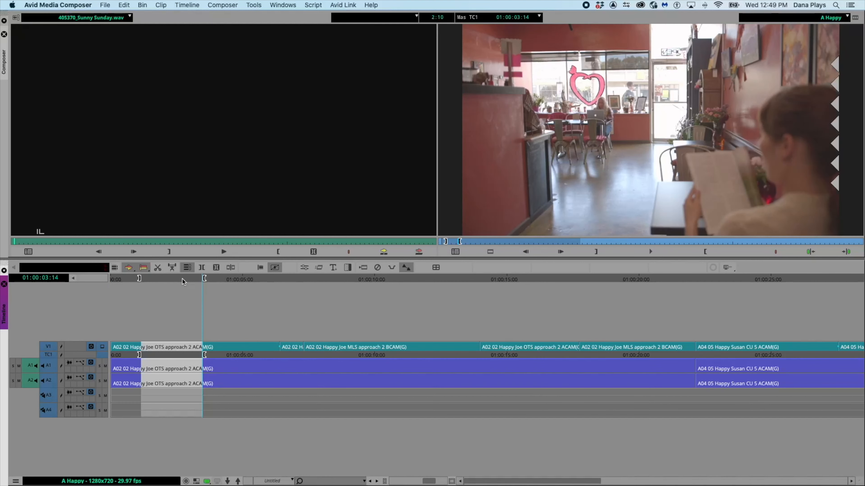
left_click(202, 268)
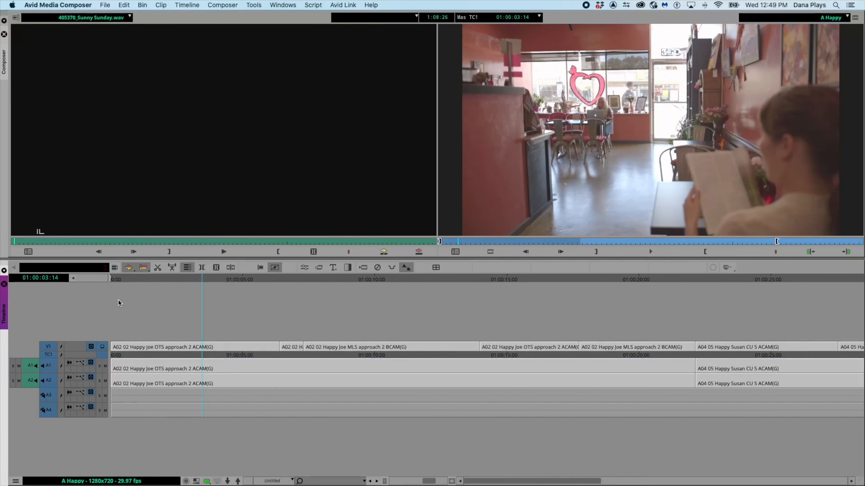
left_click(216, 268)
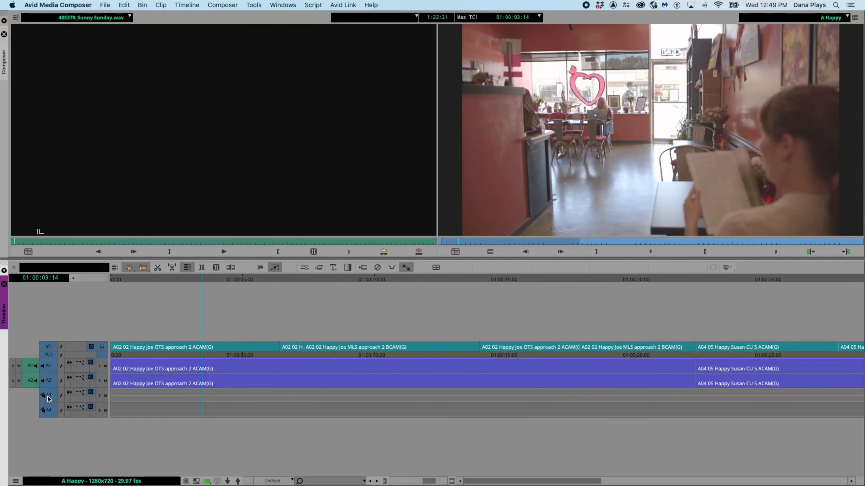
- Edit 405370_Sunny Sunday.wav into the sequence start on new audio tracks A5 and A6
left_click(48, 380)
left_click(48, 366)
left_click_drag(139, 184, 111, 426)
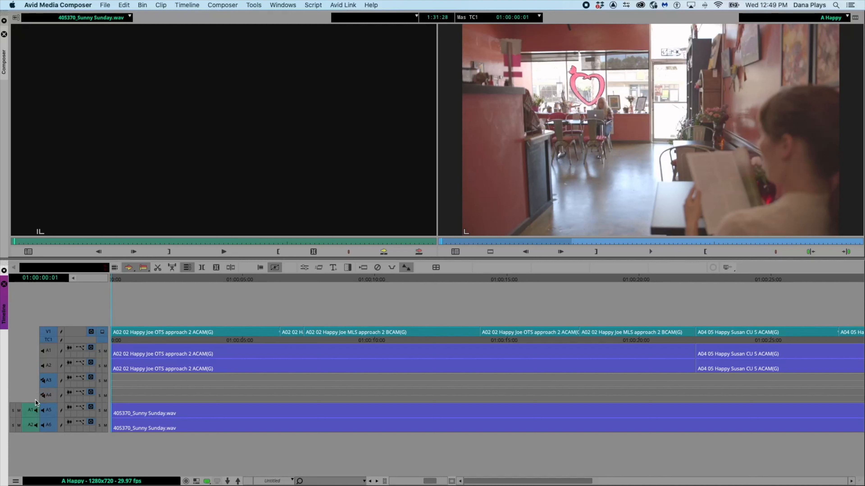
left_click(49, 396)
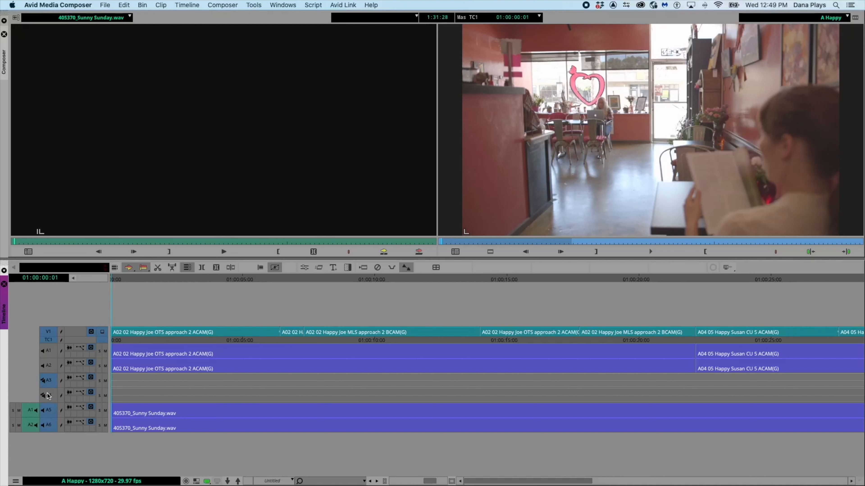
left_click(130, 393)
key("Delete")
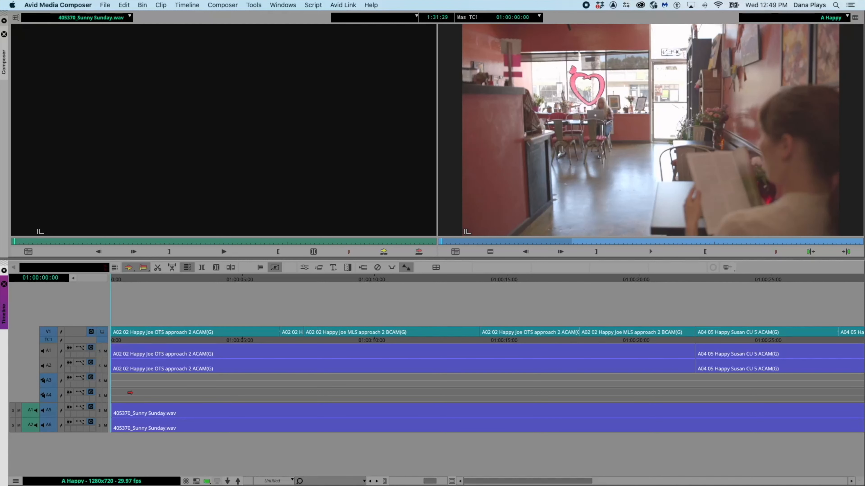
left_click(144, 396)
right_click(147, 396)
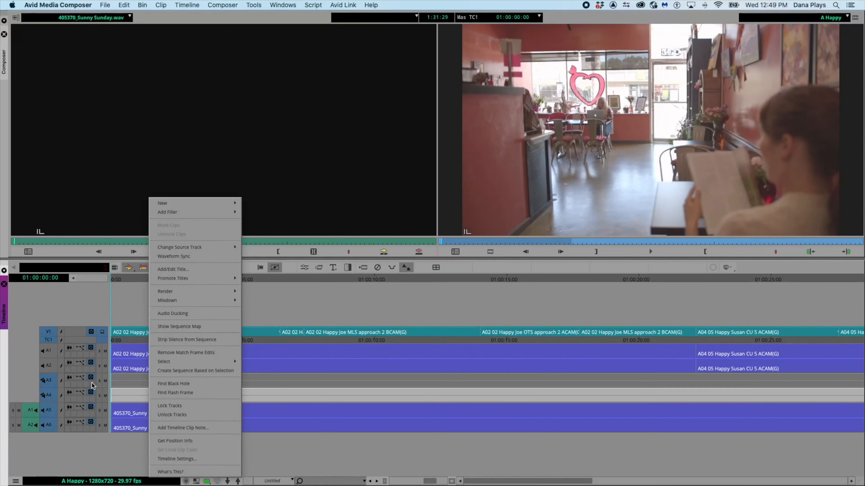
left_click(49, 396)
left_click(144, 395)
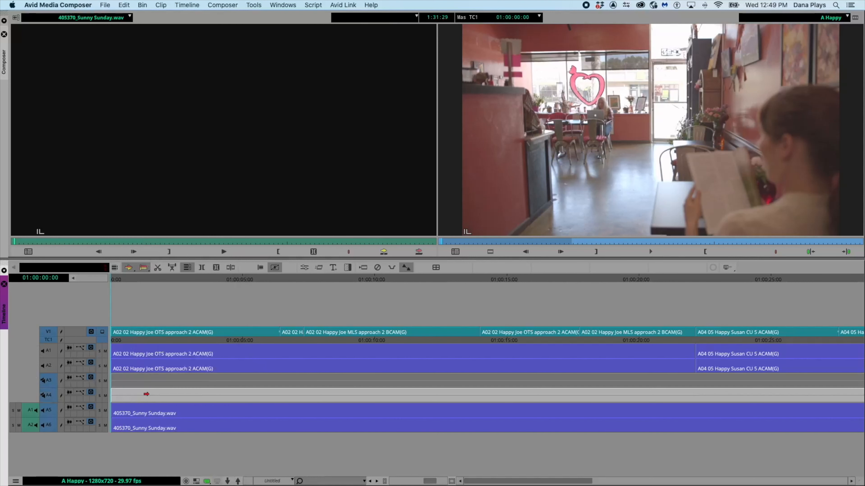
right_click(90, 301)
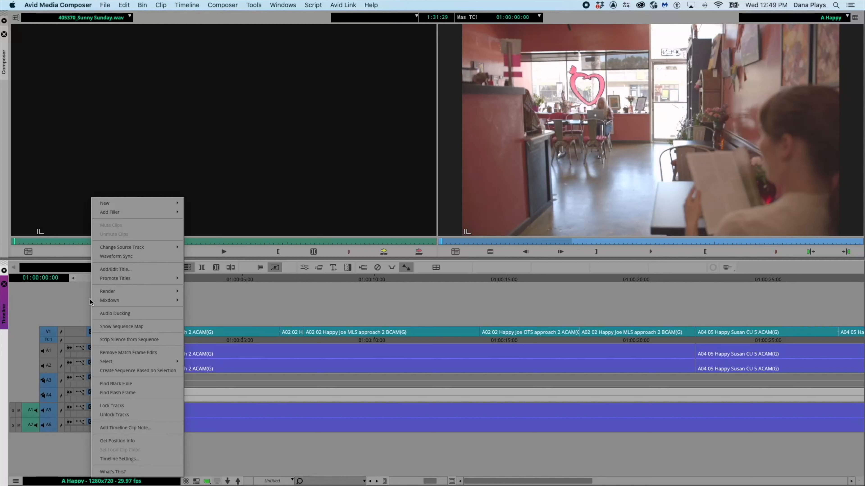
left_click(64, 295)
left_click(64, 295)
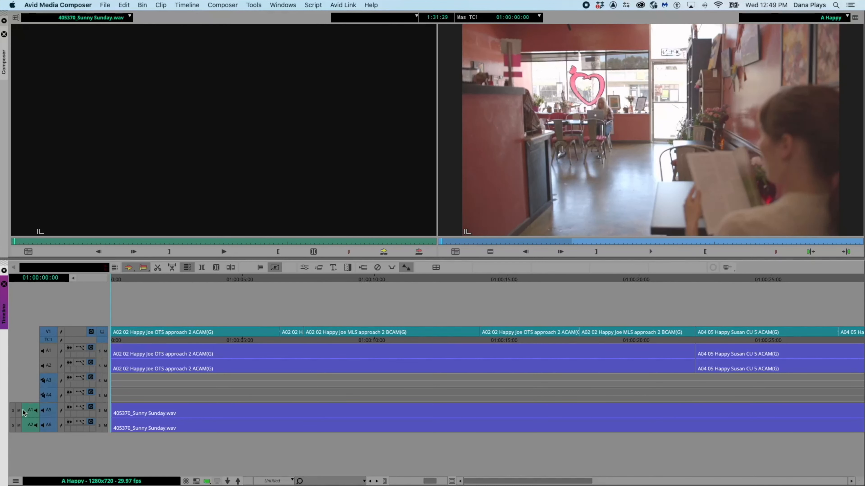
left_click_drag(28, 410, 52, 353)
left_click_drag(31, 425, 47, 365)
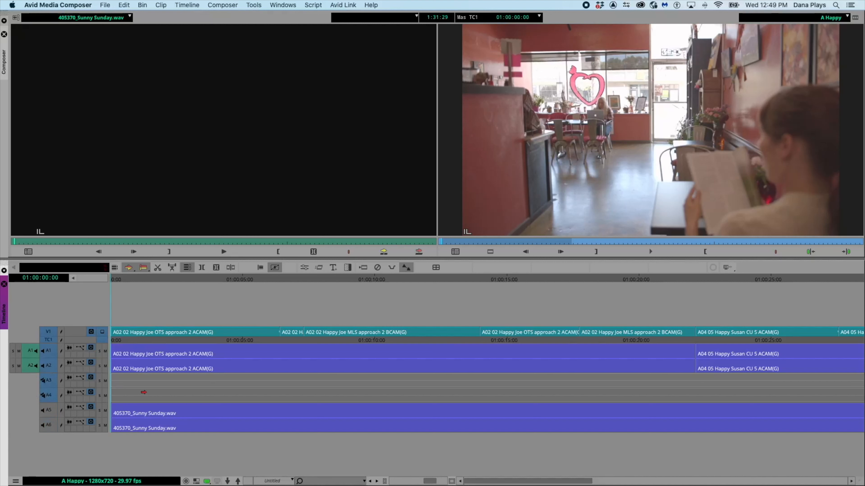
left_click(131, 394)
right_click(134, 395)
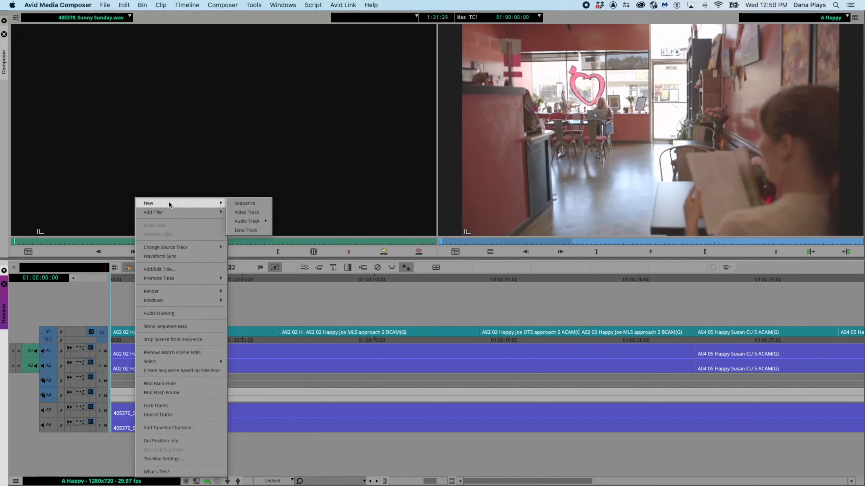
left_click(120, 280)
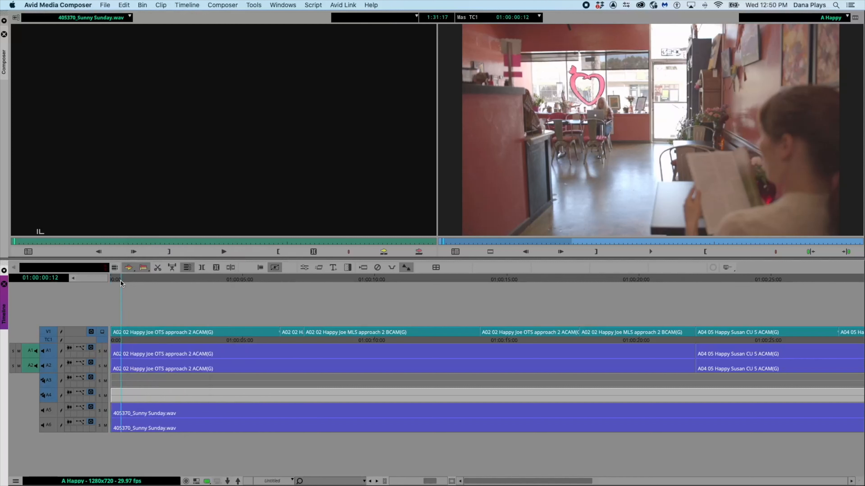
- Delete the empty audio track A4 from the sequence
right_click(48, 399)
left_click(52, 402)
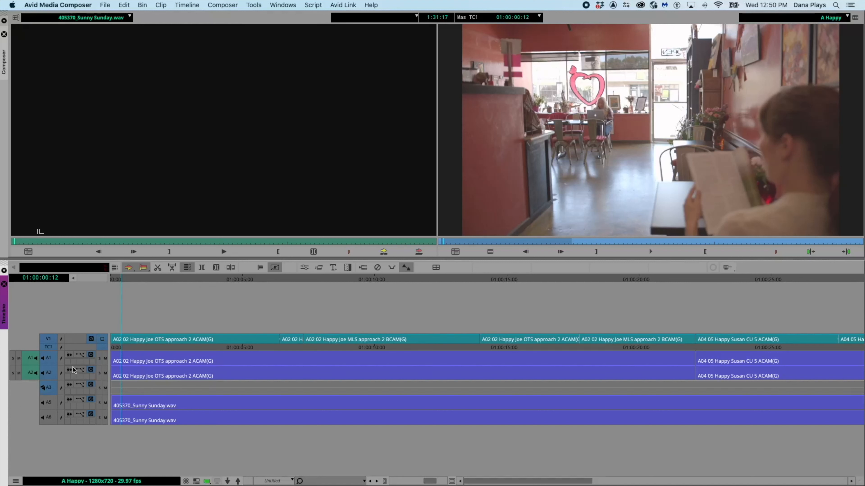
left_click_drag(29, 360, 33, 404)
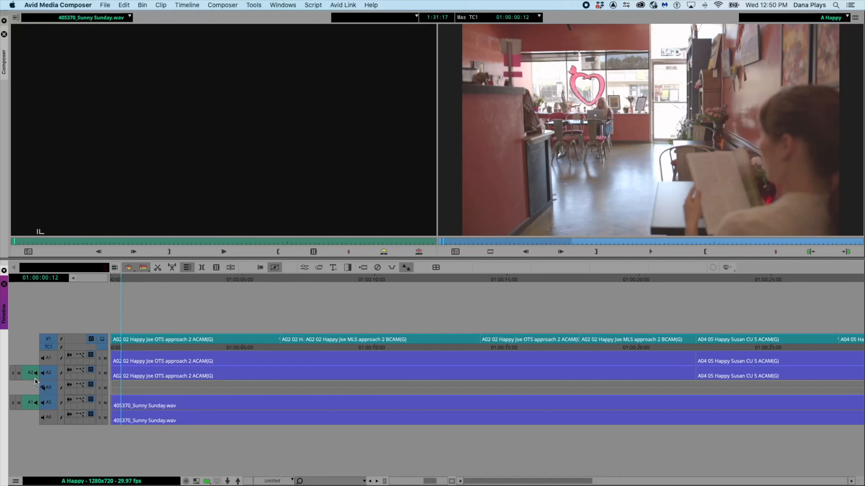
left_click_drag(30, 374, 48, 360)
left_click_drag(31, 403, 47, 374)
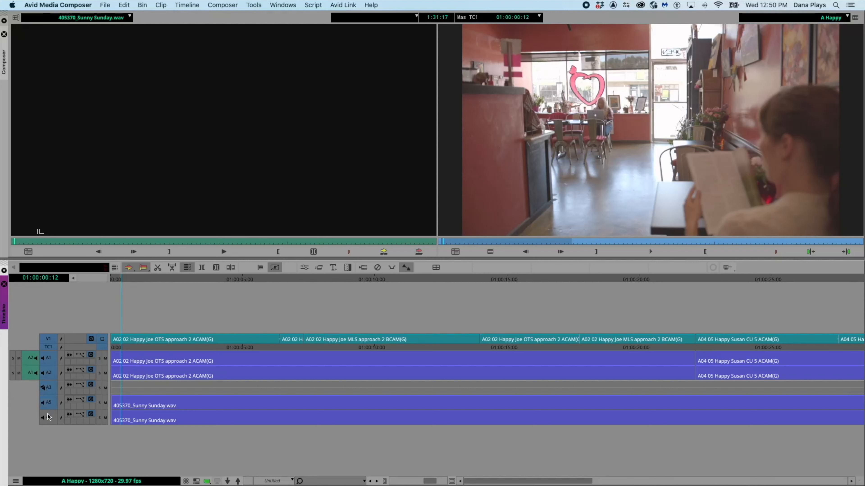
- Delete the music tracks A5 and A6 from the sequence
right_click(45, 403)
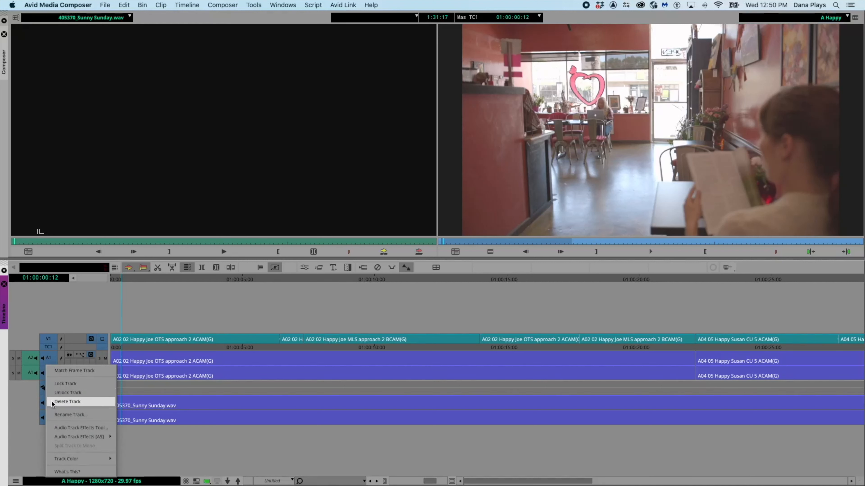
left_click(51, 402)
right_click(44, 411)
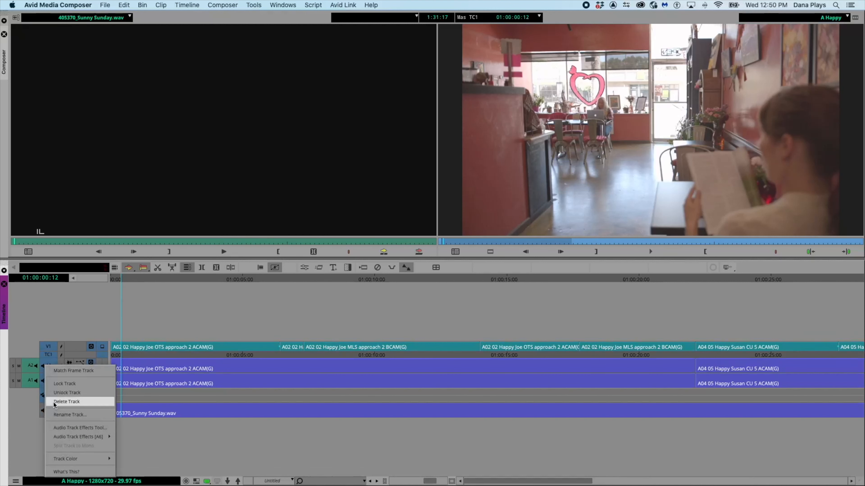
left_click(51, 400)
- Add two new stereo audio tracks to the sequence
left_click_drag(118, 282, 83, 284)
right_click(75, 314)
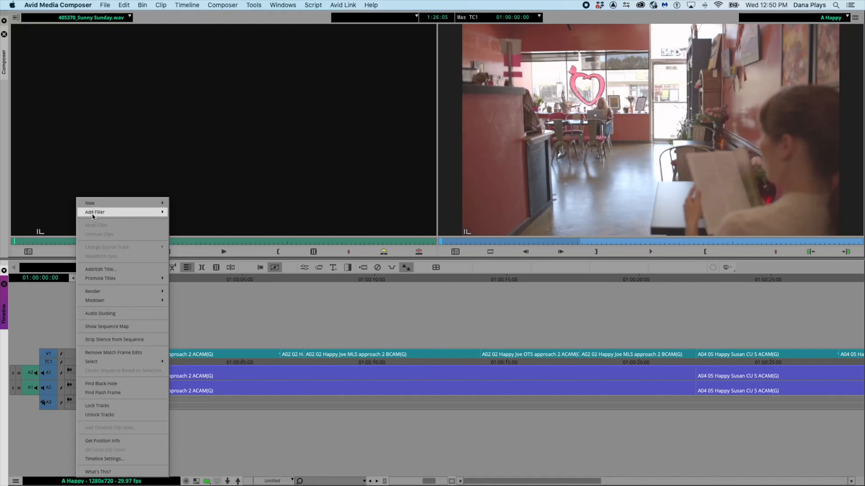
mouse_move(117, 203)
mouse_move(184, 221)
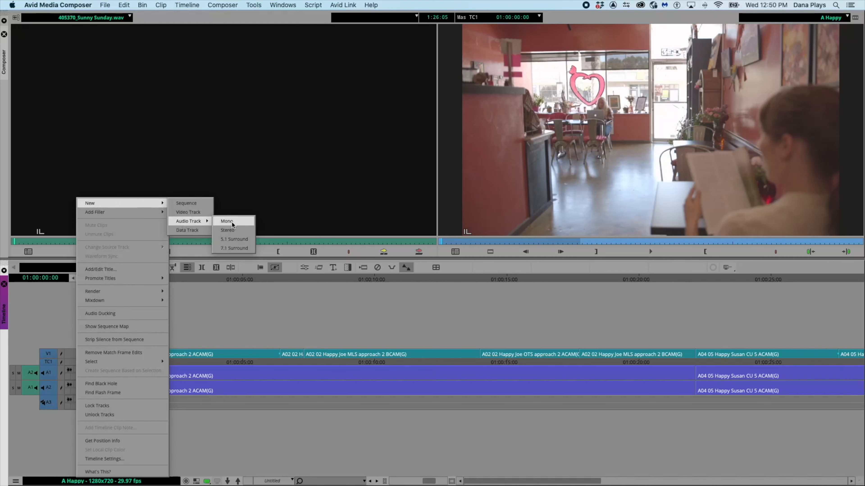
left_click(231, 229)
right_click(68, 294)
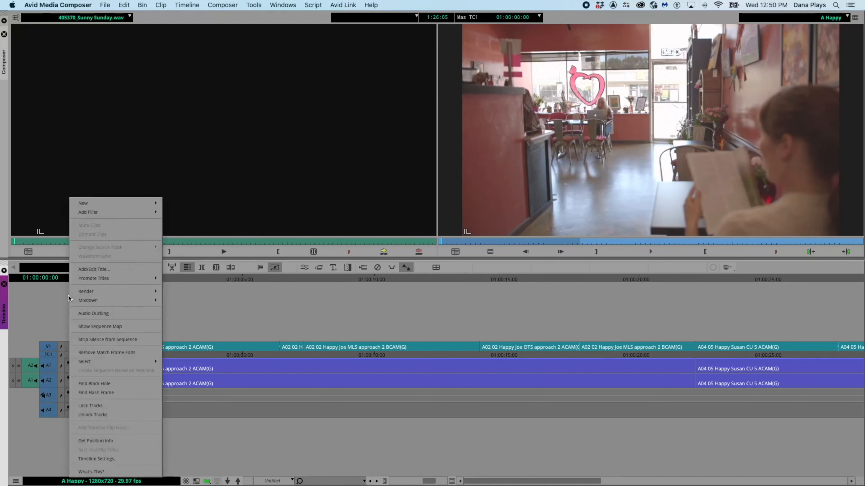
mouse_move(155, 203)
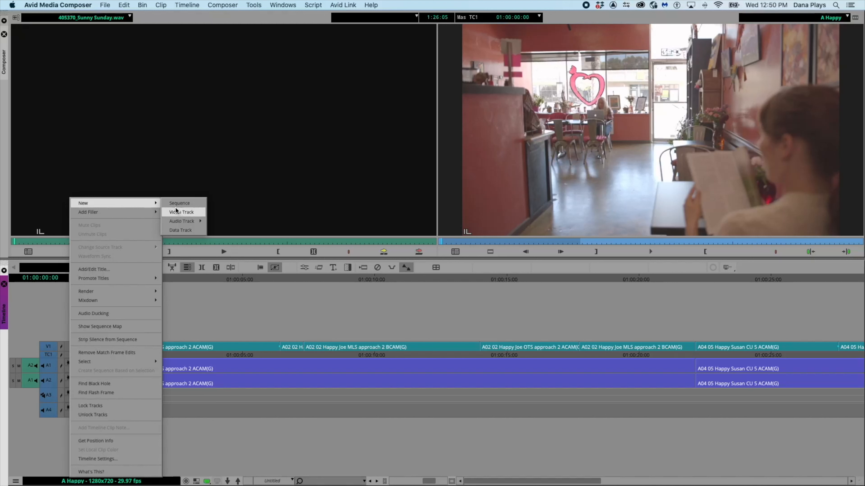
mouse_move(184, 221)
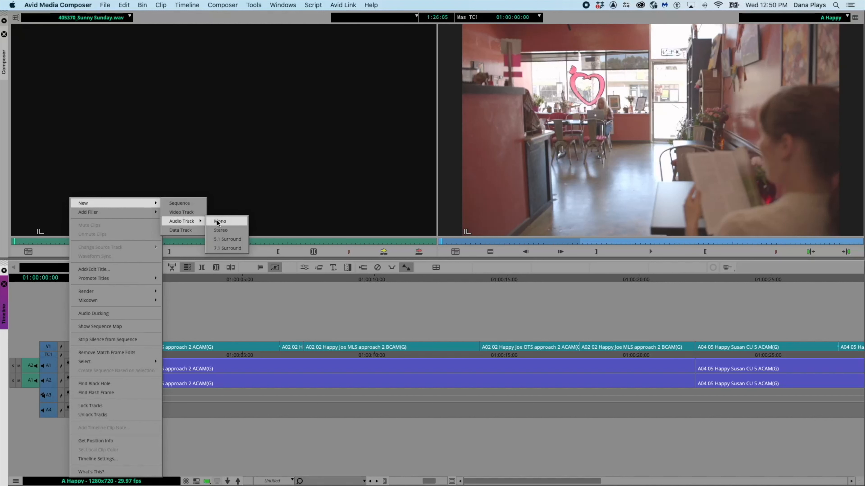
left_click(220, 228)
- Patch the source audio to tracks A4 and A5 and overwrite 405370_Sunny Sunday.wav at the sequence start
left_click_drag(31, 357, 50, 408)
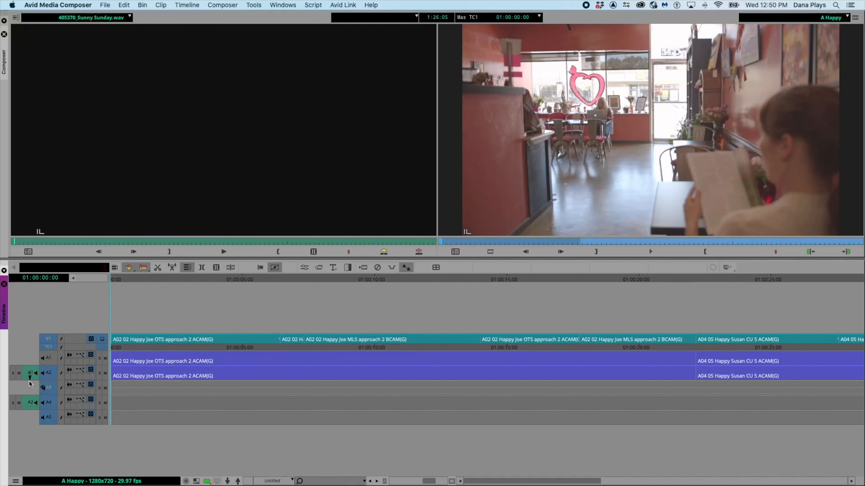
left_click_drag(33, 405, 46, 417)
left_click_drag(33, 372, 51, 403)
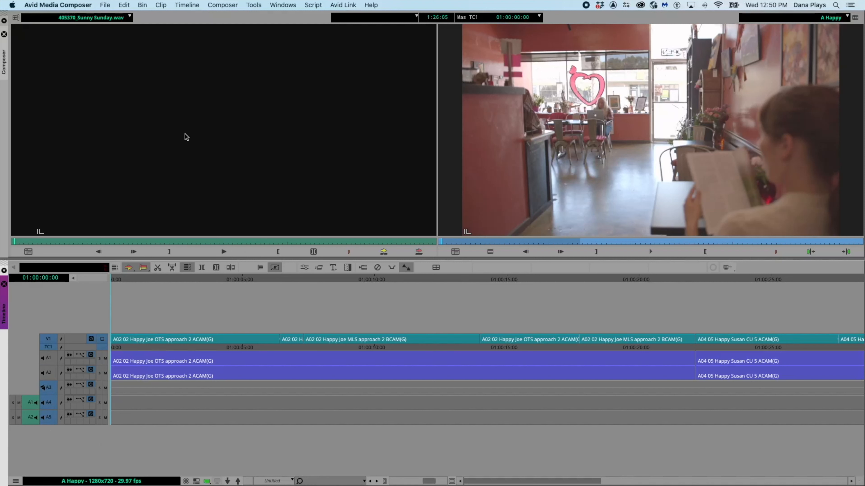
left_click(82, 132)
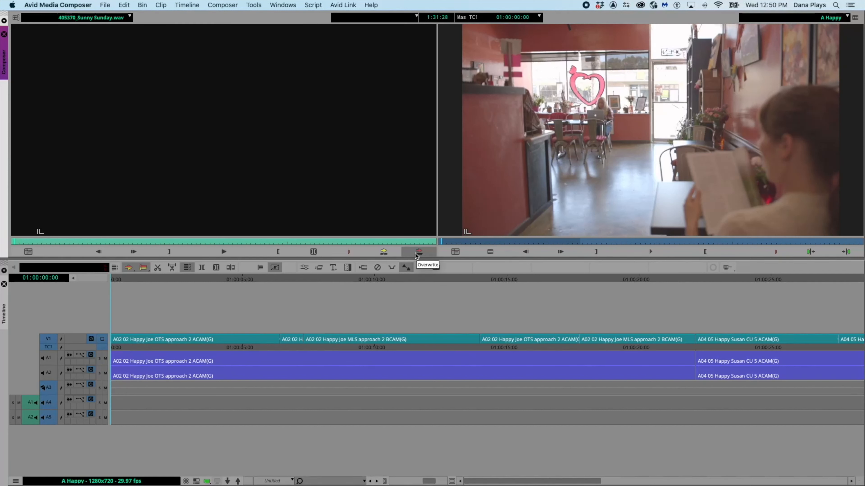
left_click(47, 386)
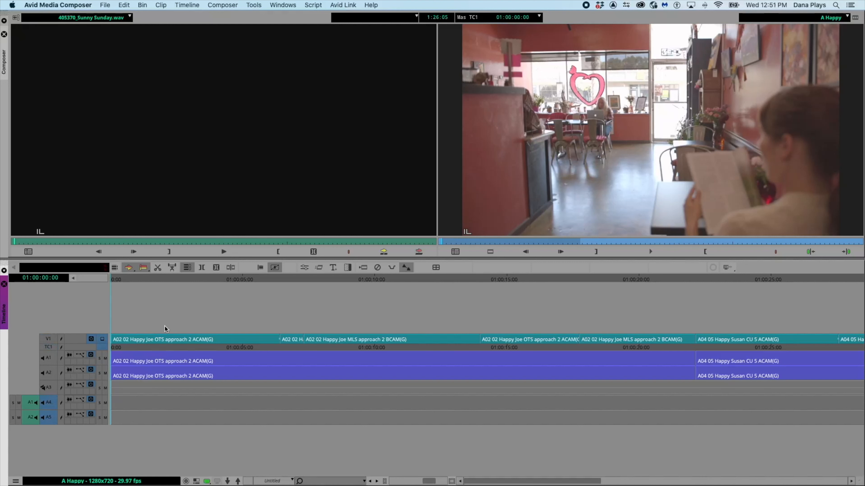
left_click(419, 252)
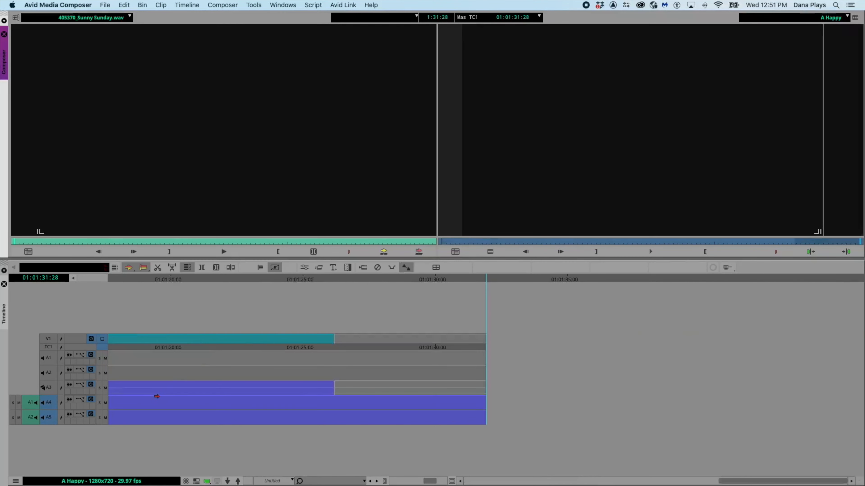
- Show clip gain on music tracks A4 and A5 and lower their clip gain to about -1 dB
scroll(181, 403, "left", 5)
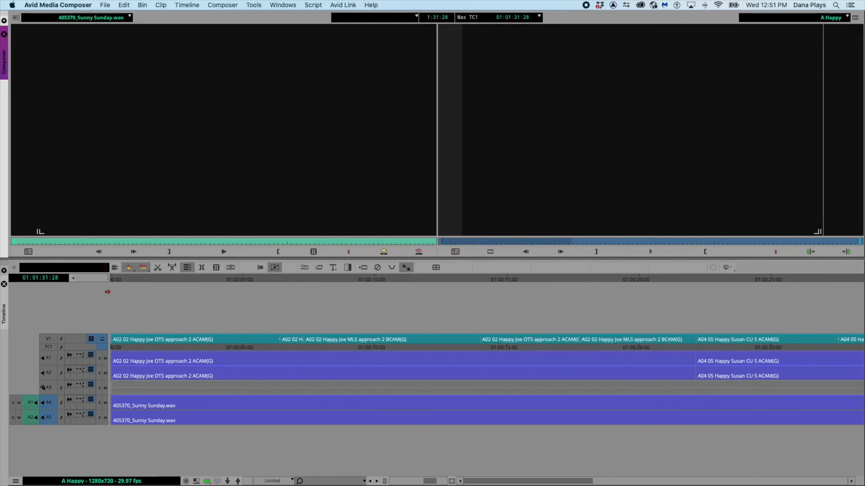
left_click(110, 281)
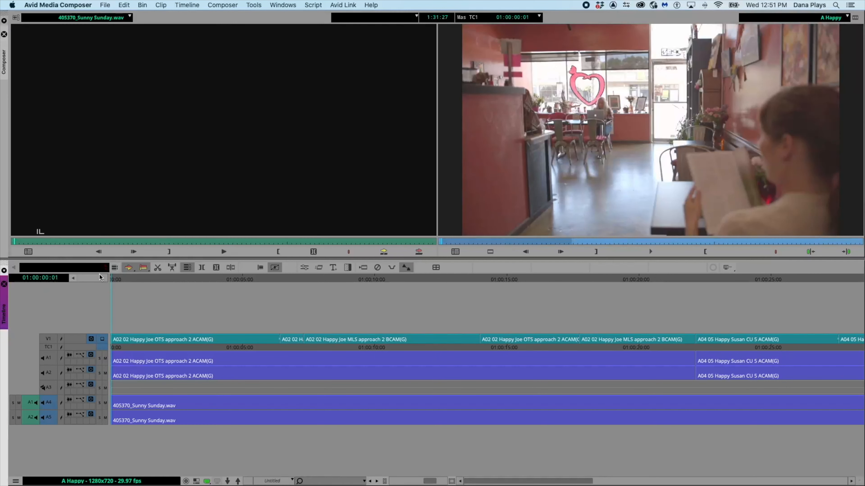
left_click(72, 279)
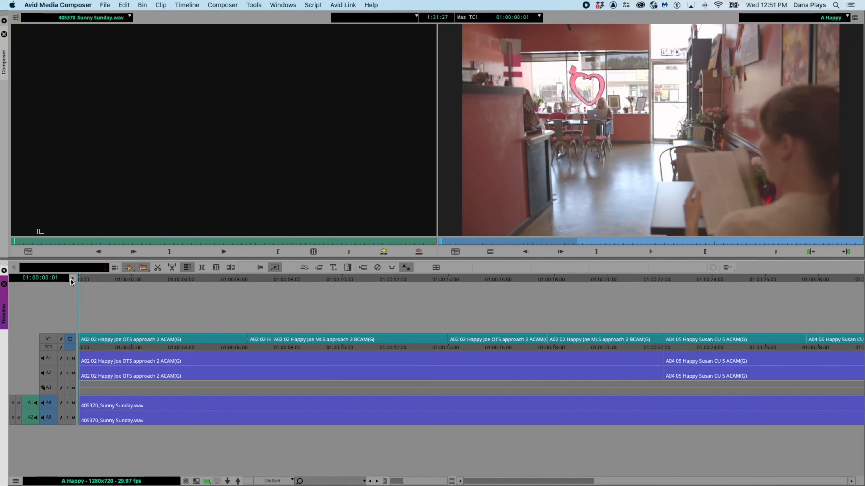
left_click(72, 278)
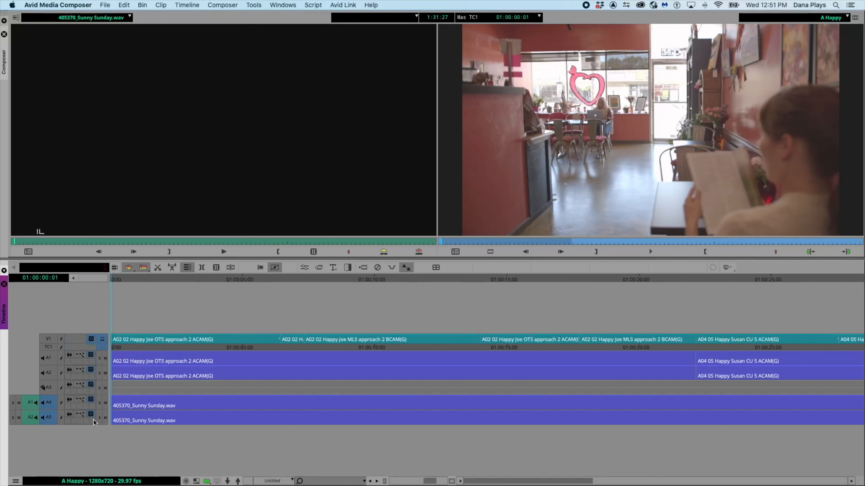
left_click(49, 339)
left_click(80, 400)
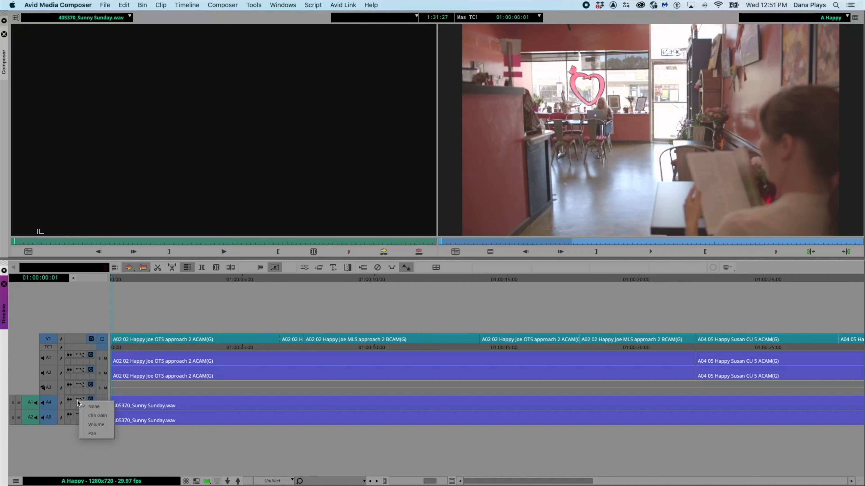
left_click(90, 415)
left_click(79, 414)
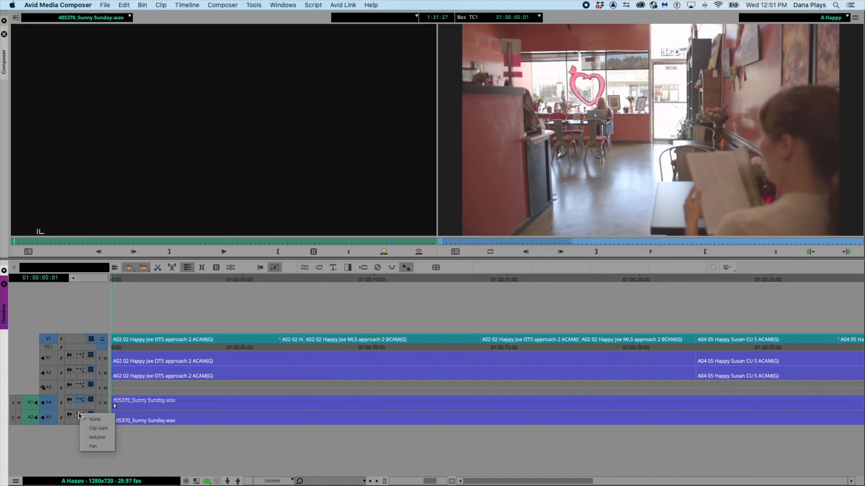
left_click(98, 428)
left_click_drag(114, 407, 115, 426)
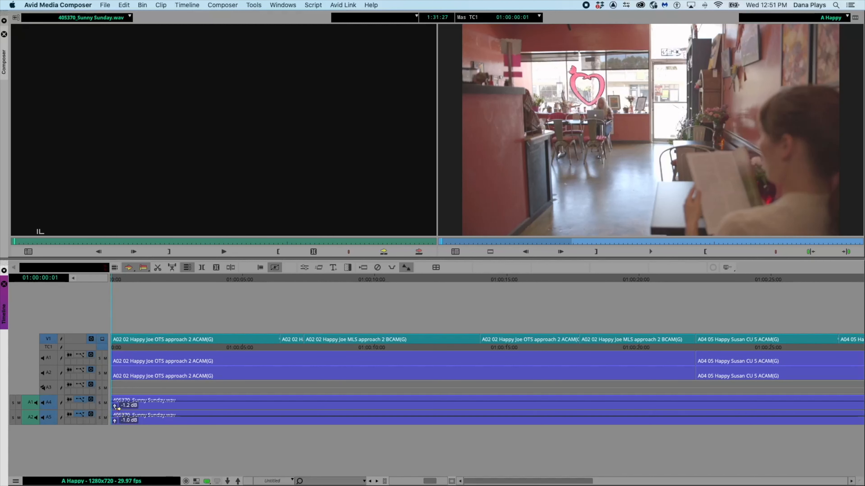
left_click_drag(116, 406, 115, 422)
scroll(188, 441, "right", 2)
scroll(189, 442, "right", 15)
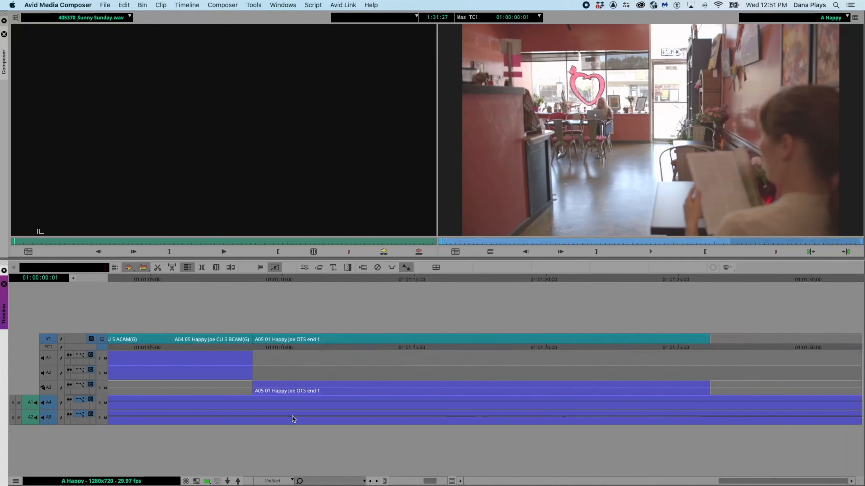
- Add an edit to the Sunny Sunday music on A4 and A5 at about 01:00:02:03 and delete the music after the cut
scroll(144, 435, "left", 15)
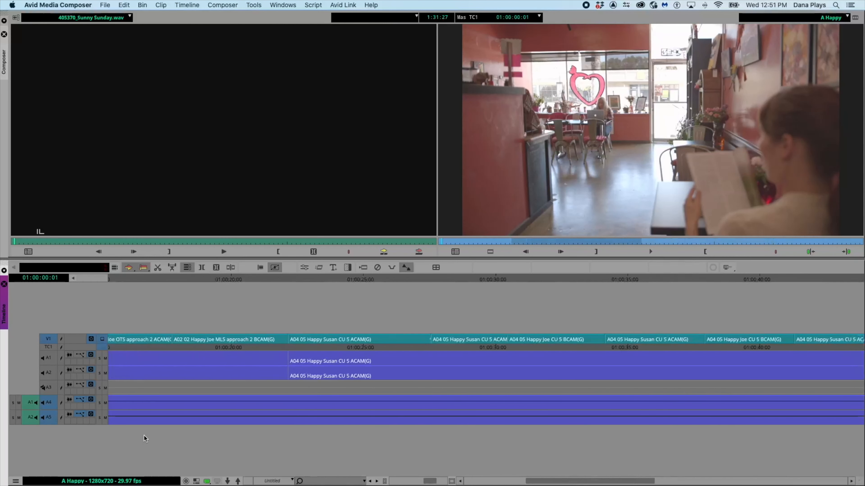
left_click(166, 397)
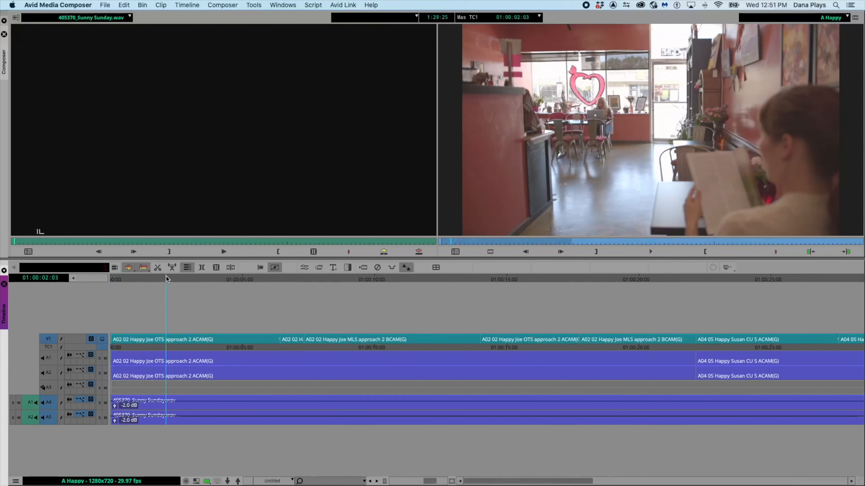
left_click(167, 400)
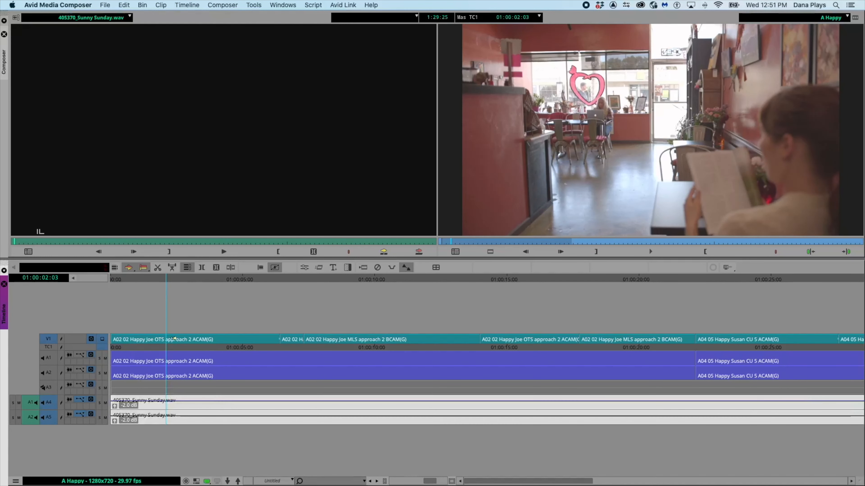
left_click(230, 268)
left_click(184, 404)
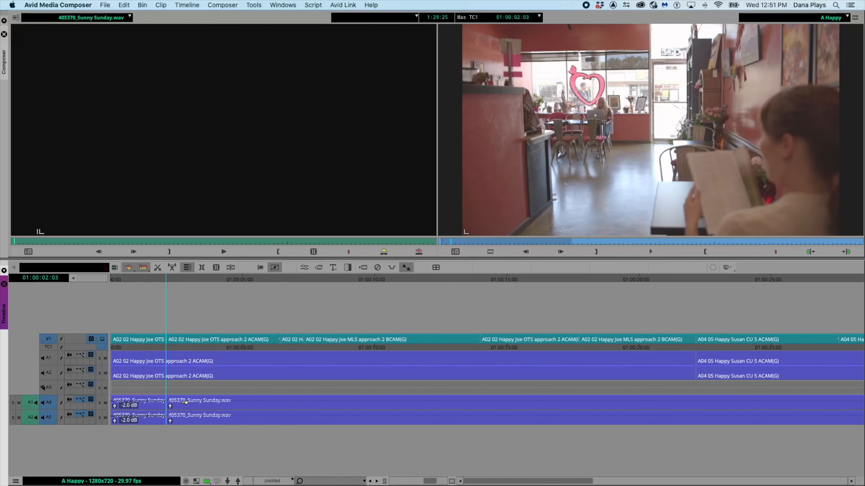
left_click(185, 402)
key("Delete")
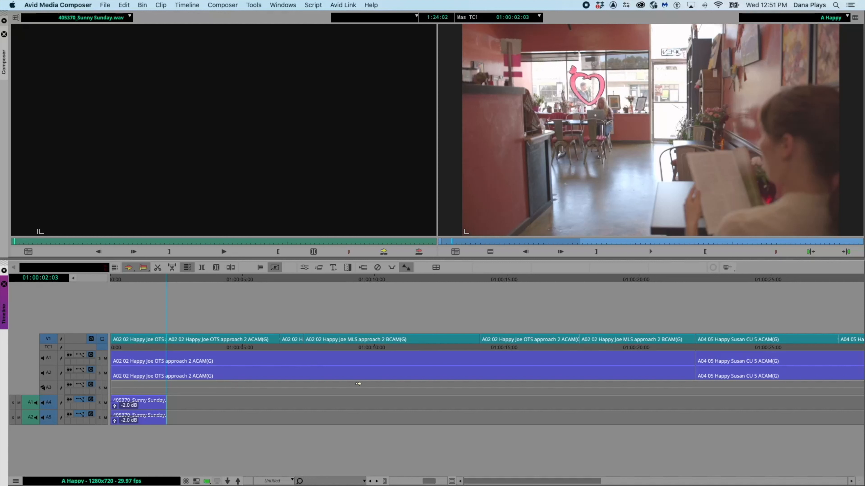
- Add two new mono audio tracks to the sequence
right_click(66, 298)
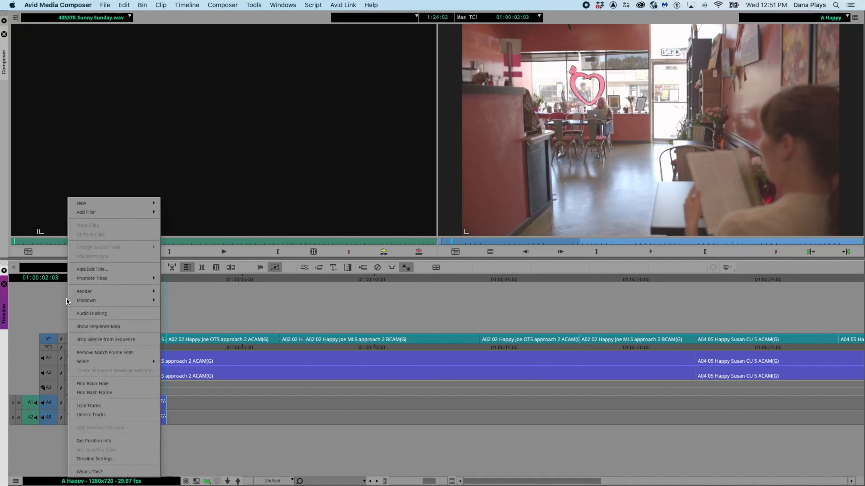
mouse_move(88, 205)
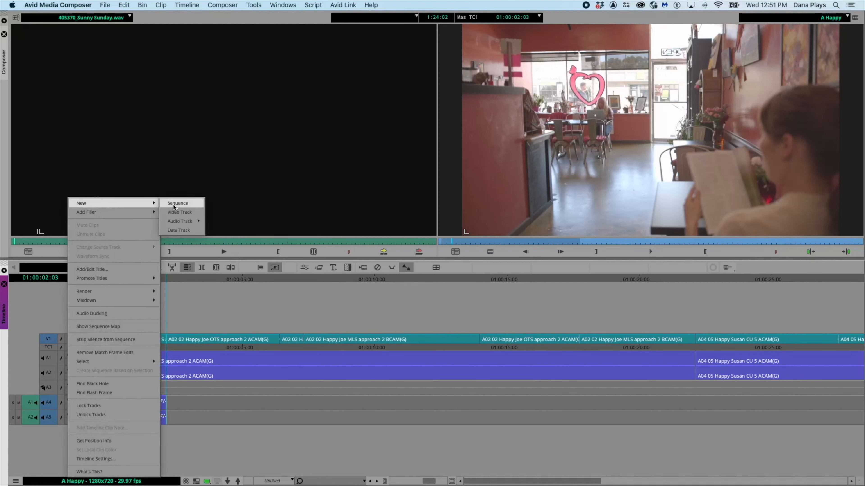
mouse_move(187, 222)
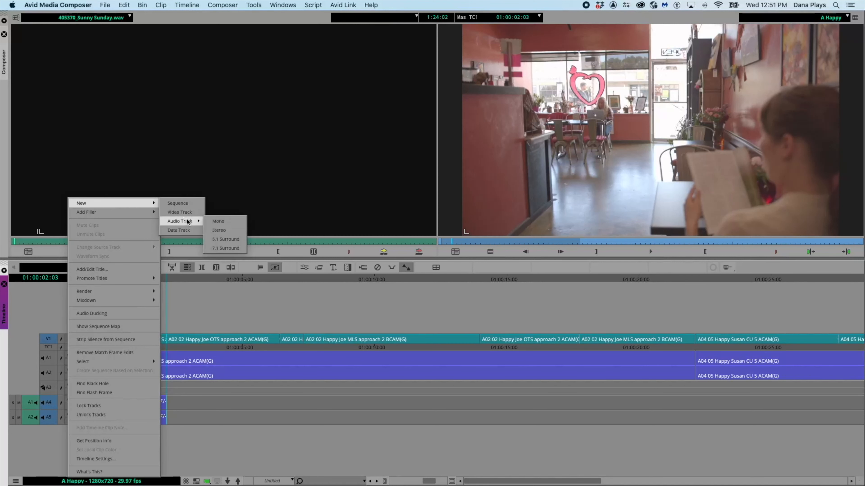
left_click(227, 223)
right_click(97, 286)
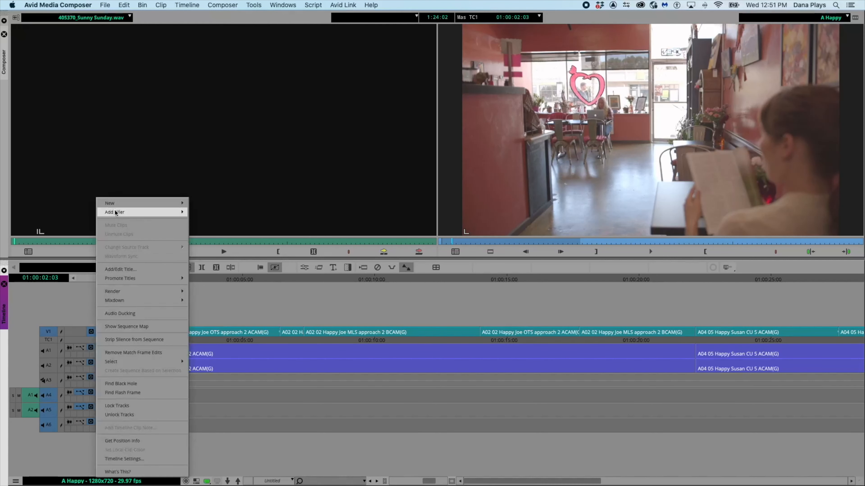
mouse_move(115, 205)
mouse_move(208, 221)
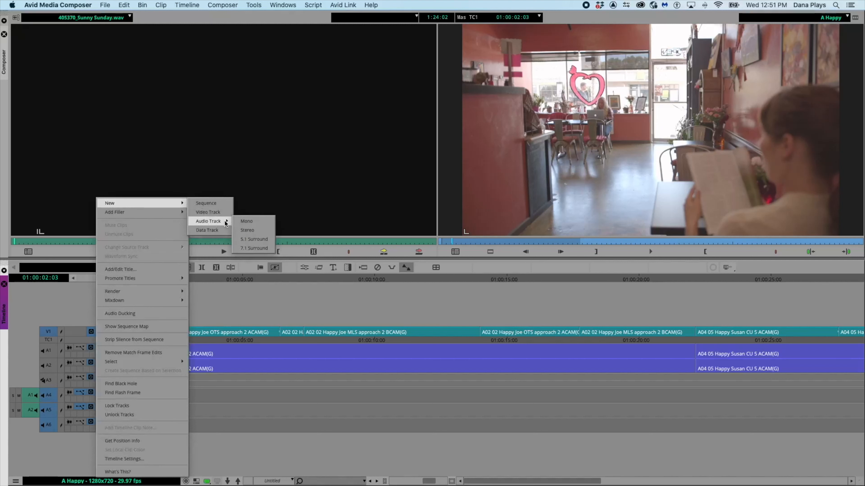
left_click(244, 223)
- Patch the source audio to tracks A6 and A7 and load 546493_Coffee Shop Cafe Ambience.wav from THE NEWS SFX bin
left_click_drag(27, 407, 51, 432)
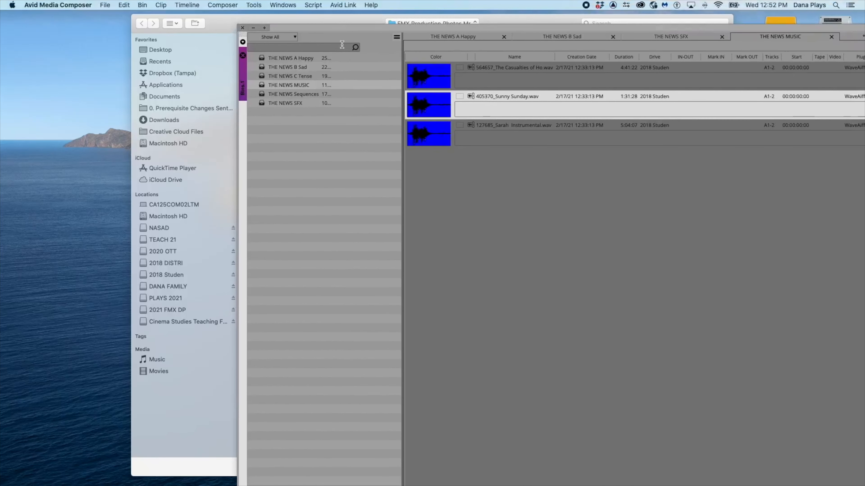
left_click(278, 103)
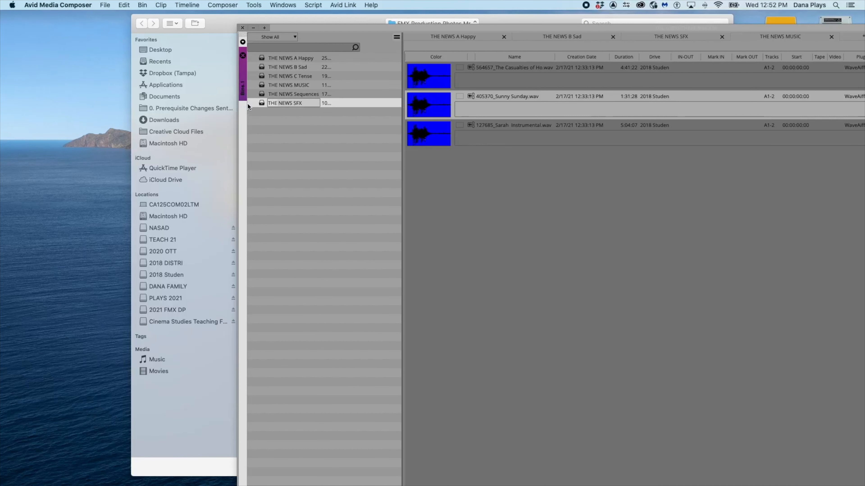
double_click(261, 103)
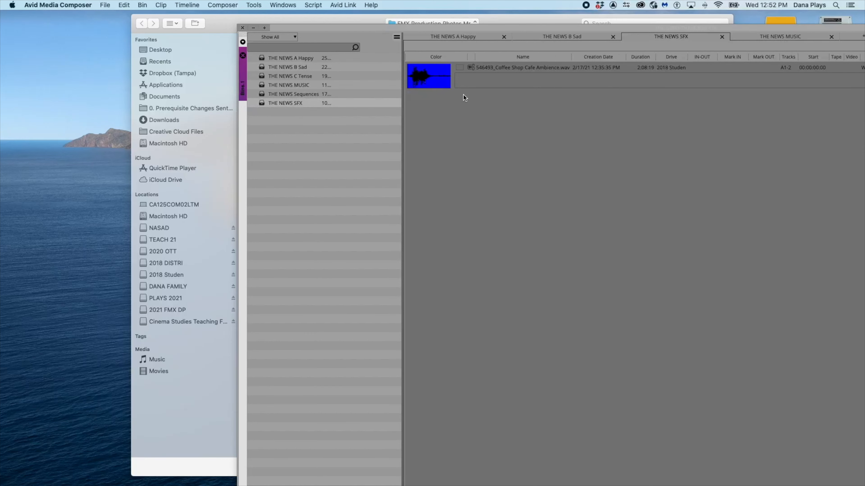
left_click(432, 79)
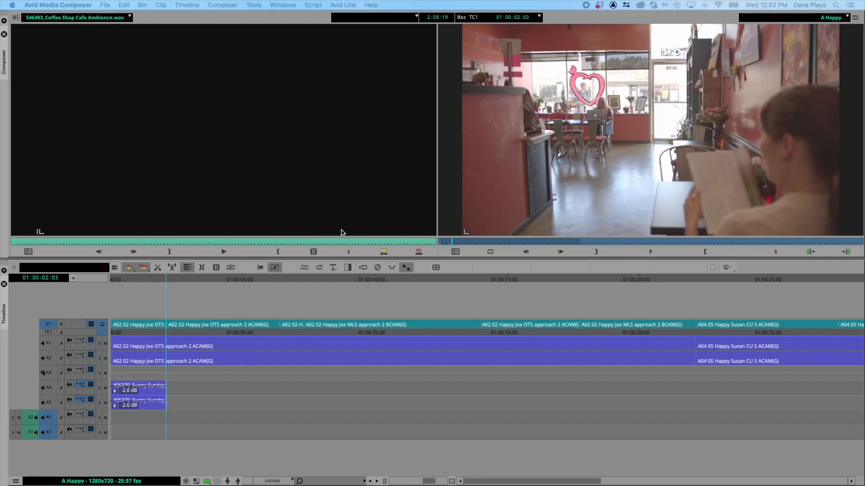
- Overwrite the cafe ambience clip onto tracks A6 and A7 at the sequence start
left_click_drag(139, 280, 96, 276)
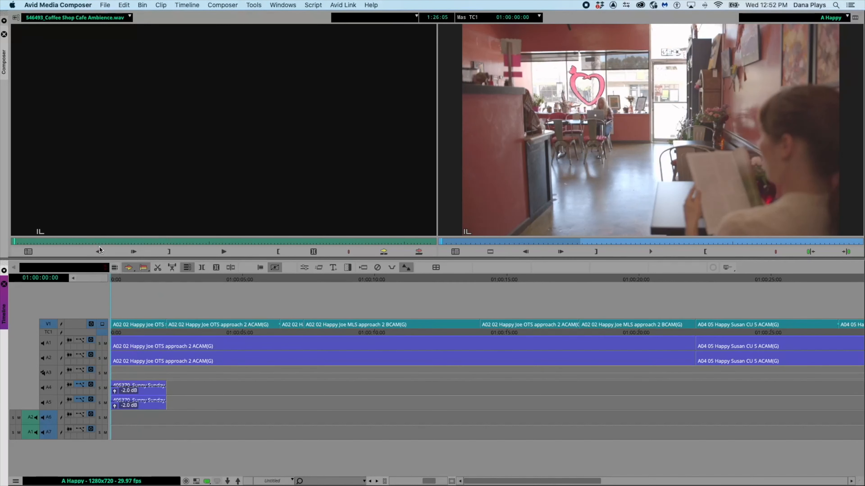
left_click(49, 323)
left_click(418, 252)
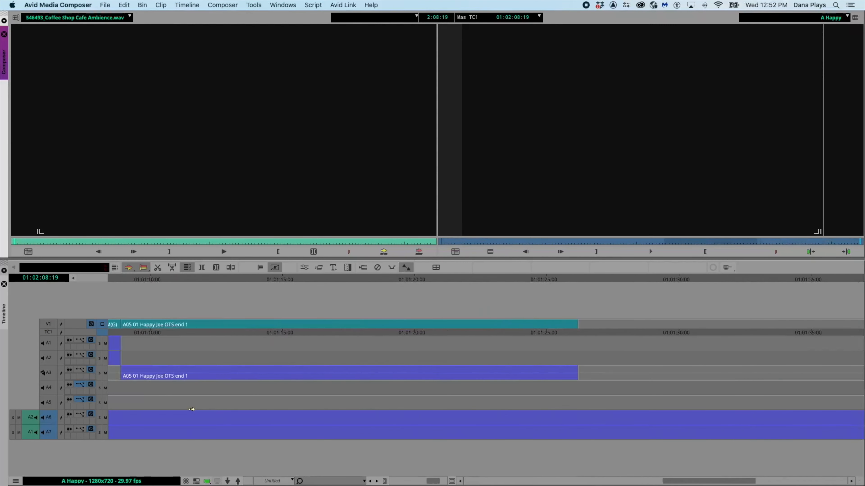
scroll(191, 409, "left", 20)
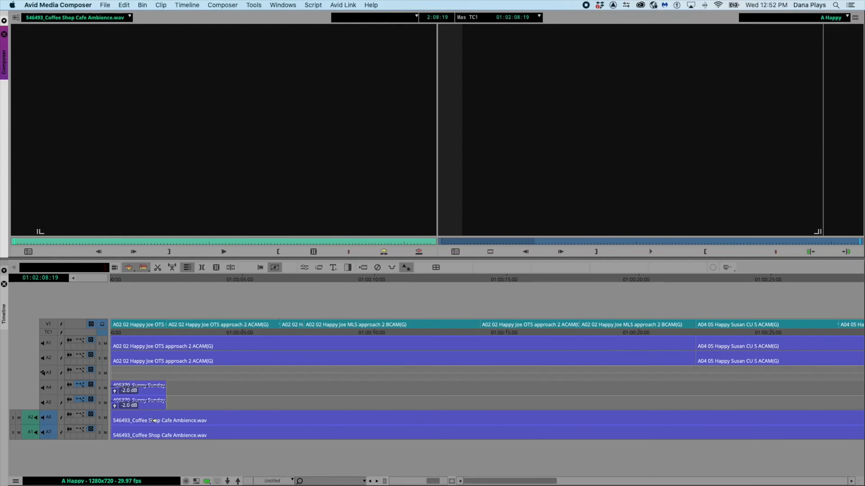
- Show clip gain on the ambience tracks A6 and A7
left_click(79, 415)
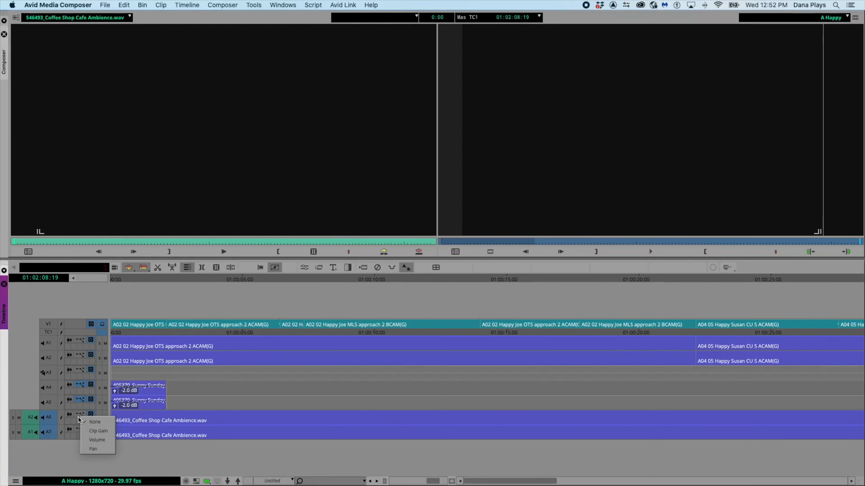
left_click(88, 429)
left_click(79, 429)
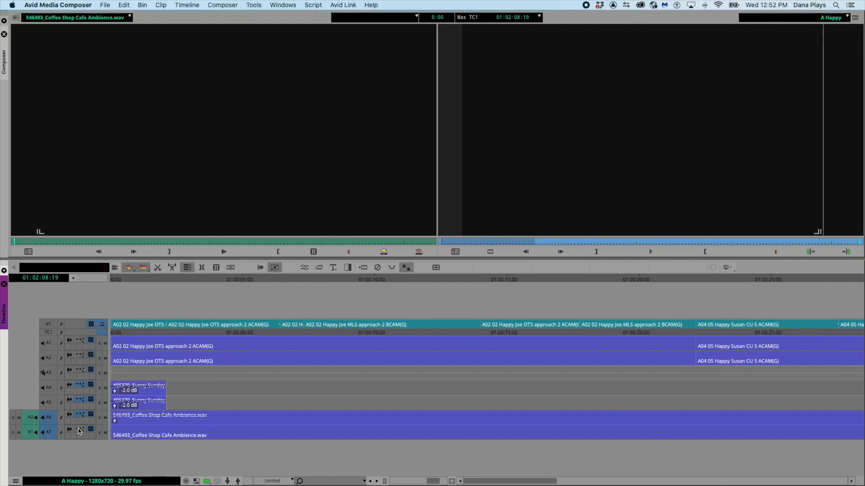
left_click(96, 444)
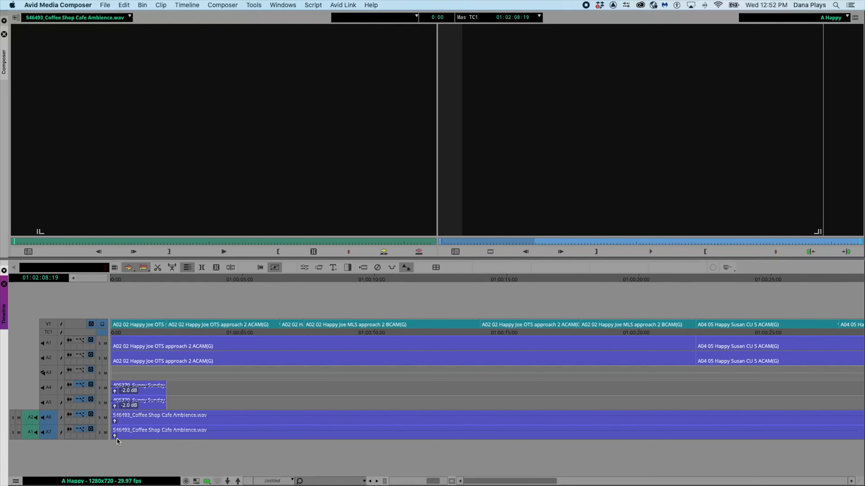
- Lower the ambience clip gain to about -14 dB on A6 and about -11.6 dB on A7
left_click_drag(114, 435, 111, 458)
left_click_drag(115, 421, 110, 455)
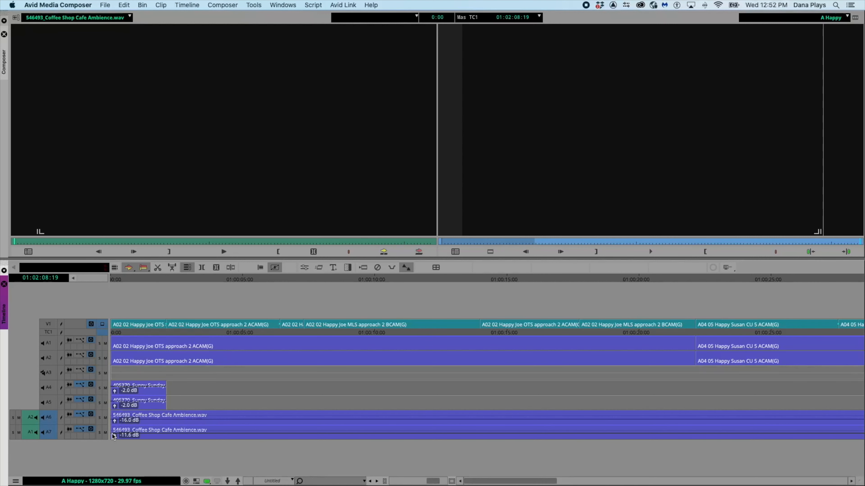
mouse_move(114, 421)
left_mouse_down()
mouse_move(113, 438)
mouse_move(115, 417)
left_mouse_up()
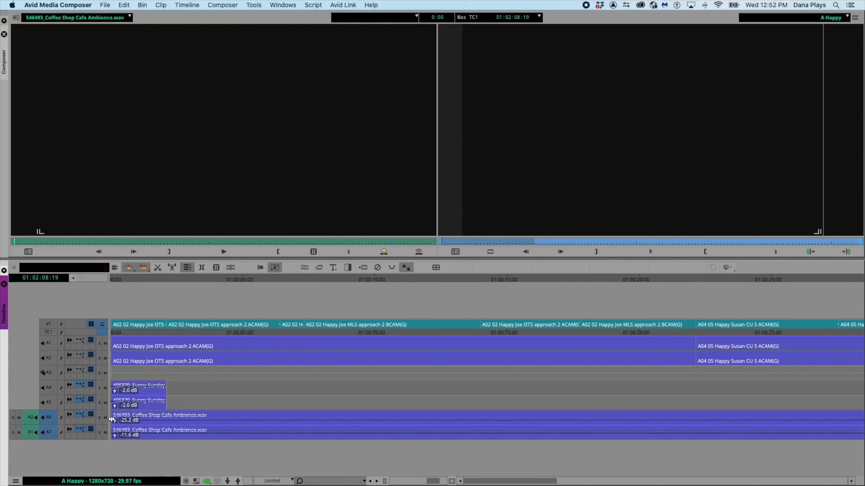
left_click_drag(114, 435, 112, 412)
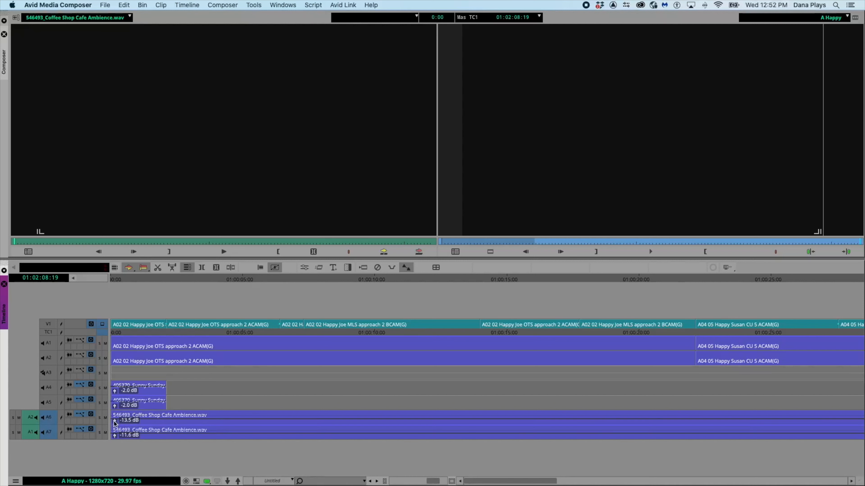
left_click(114, 423)
left_click(114, 424)
left_click(114, 422)
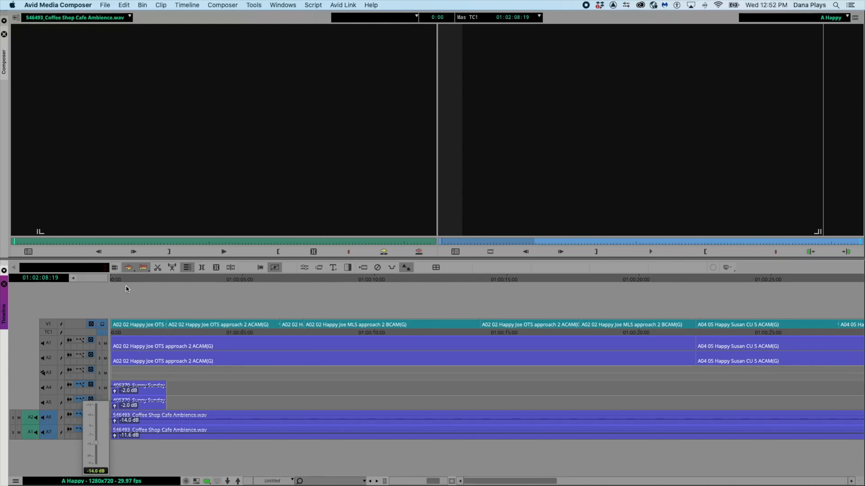
left_click(146, 303)
- Trim the cut points between the Joe approach shots on the V1 track
left_click(138, 281)
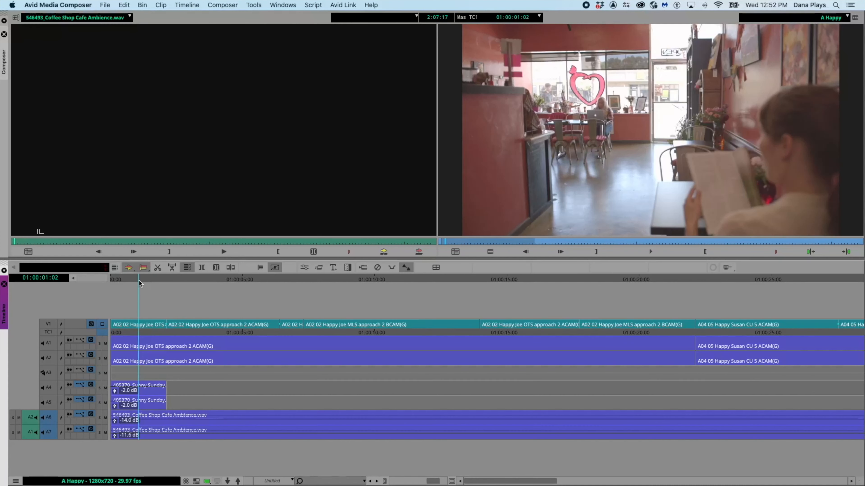
scroll(521, 322, "right", 10)
scroll(522, 322, "left", 10)
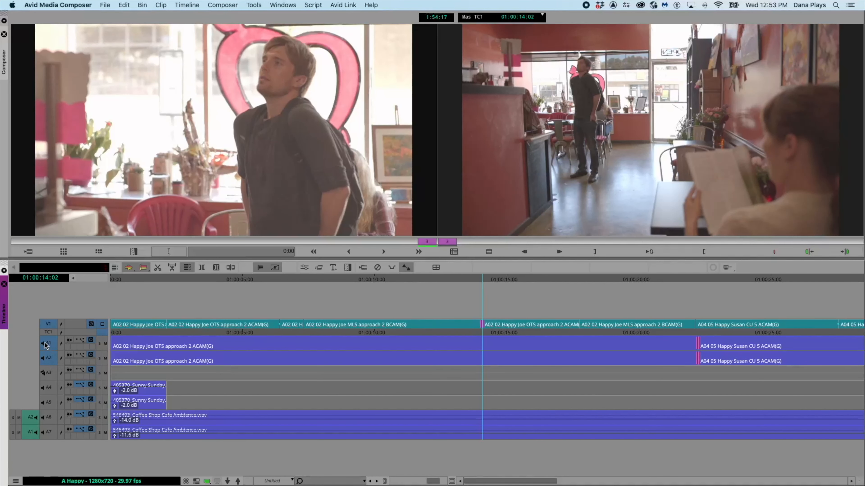
left_click(45, 342)
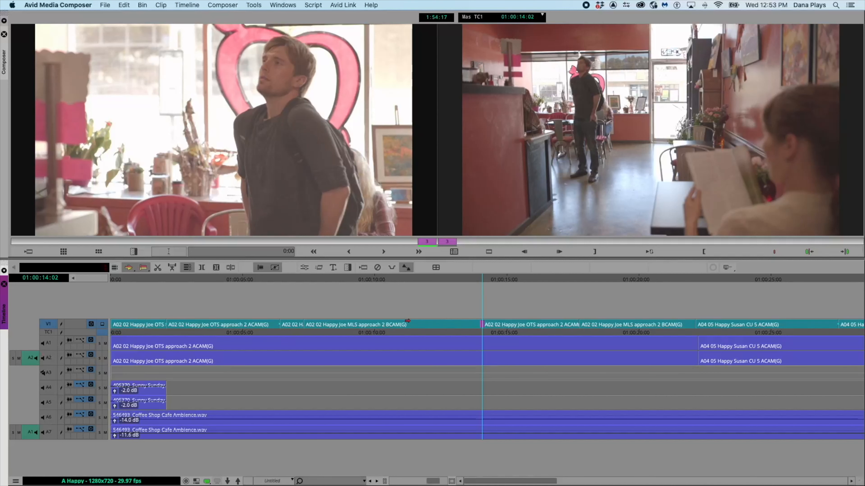
mouse_move(482, 324)
left_mouse_down()
mouse_move(450, 325)
mouse_move(482, 325)
left_mouse_up()
left_click_drag(582, 324, 606, 328)
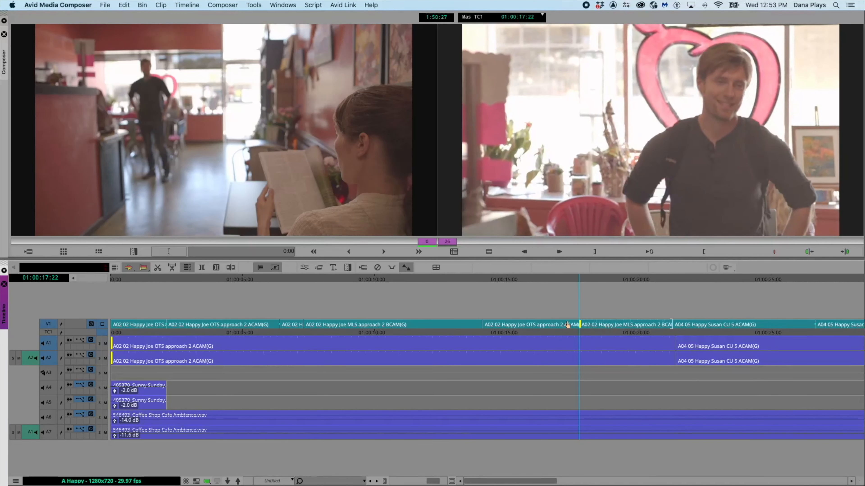
left_click_drag(280, 326, 266, 328)
scroll(708, 305, "right", 10)
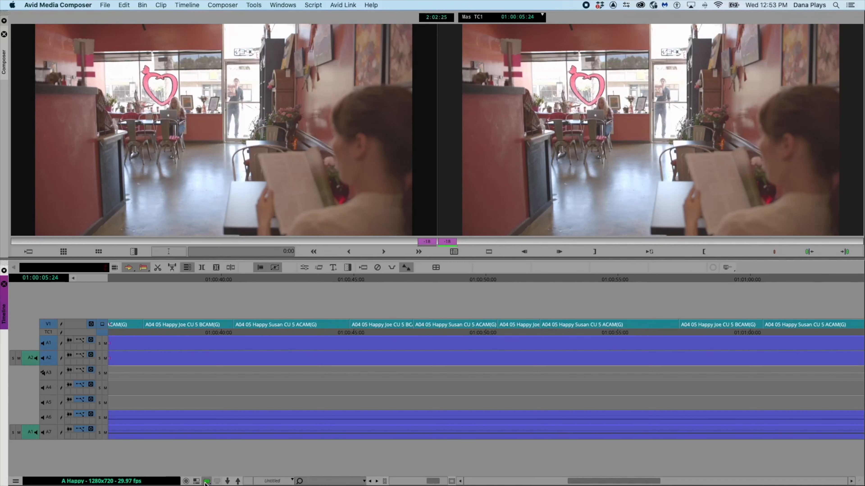
- Toggle the timeline between showing the loaded source clip and the sequence
left_click(196, 481)
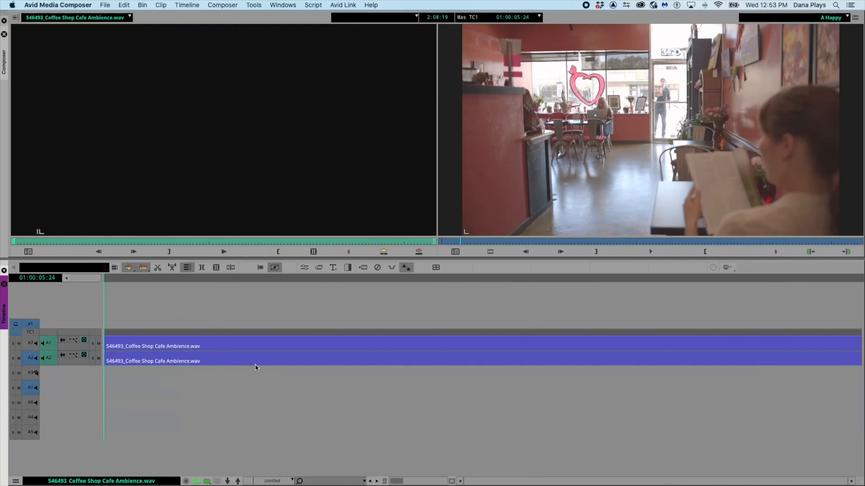
left_click(201, 479)
left_click(201, 481)
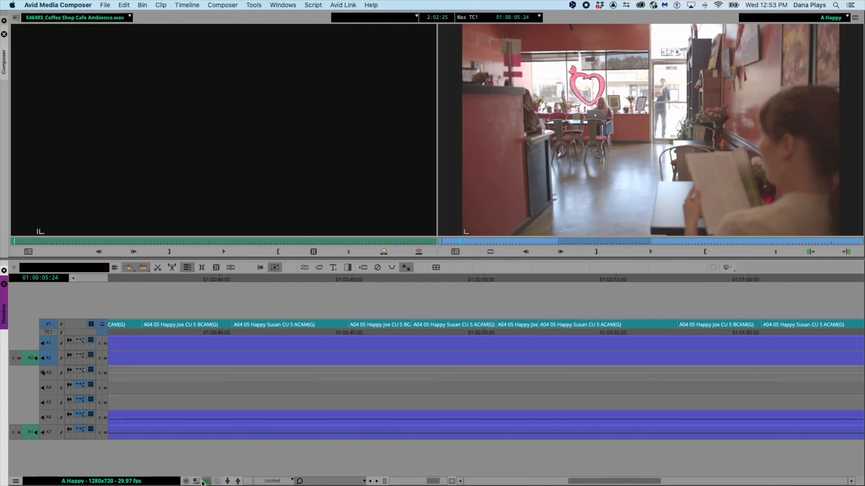
left_click(199, 481)
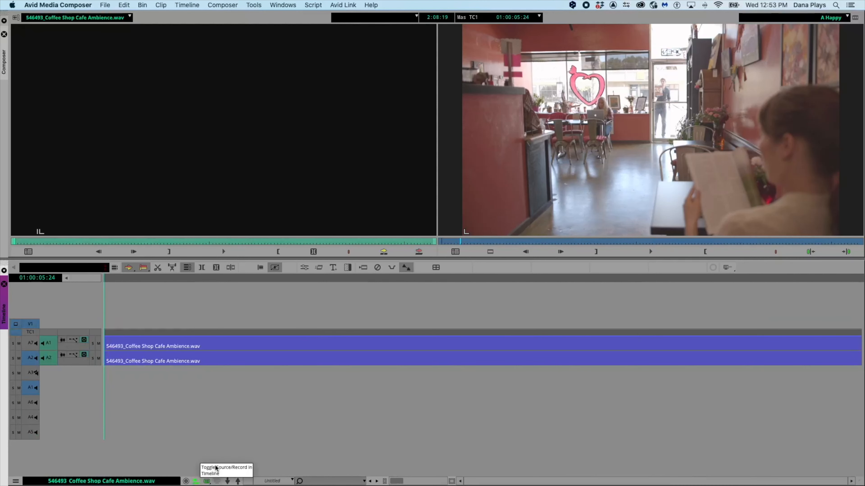
left_click(199, 481)
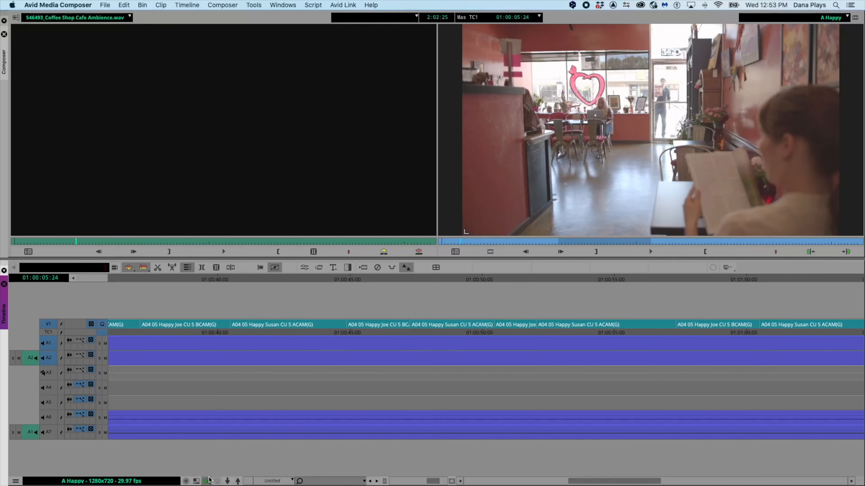
left_click(134, 280)
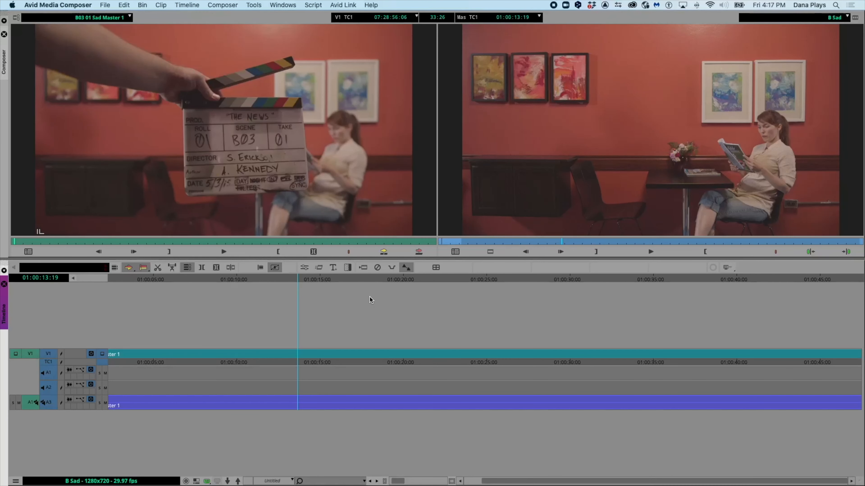
scroll(369, 296, "left", 2)
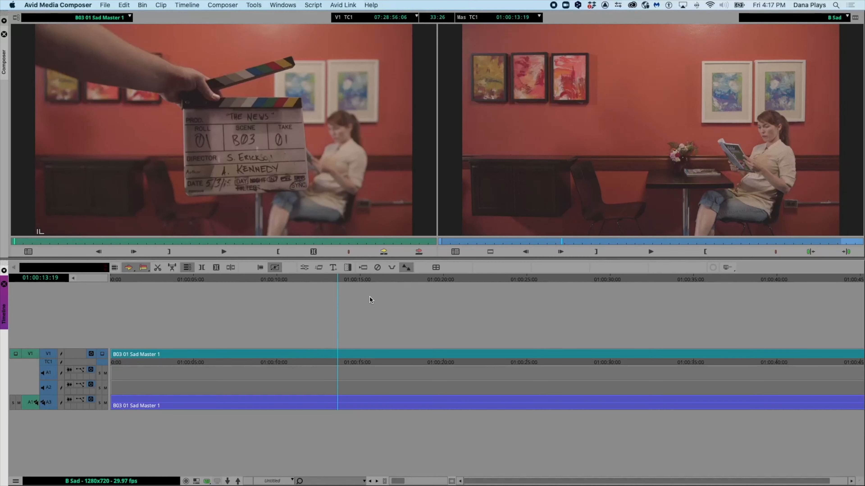
- Switch the record monitor through the A Happy, C Tense and Master sequences
left_click(846, 16)
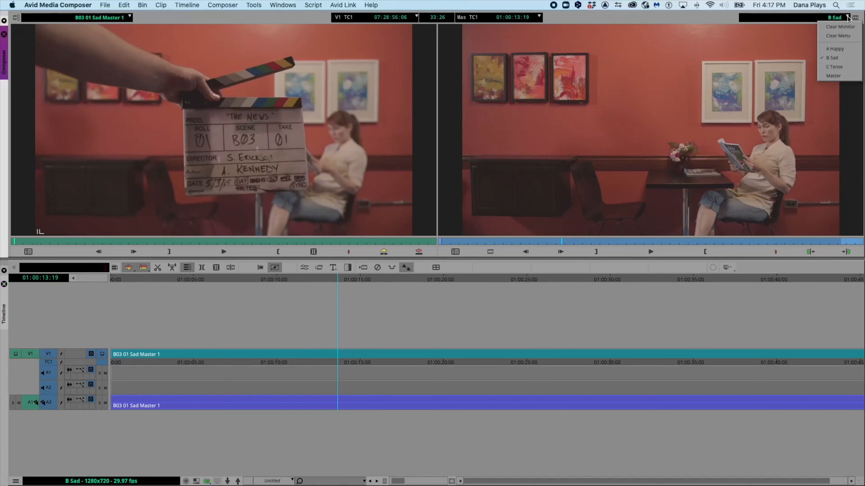
left_click(831, 50)
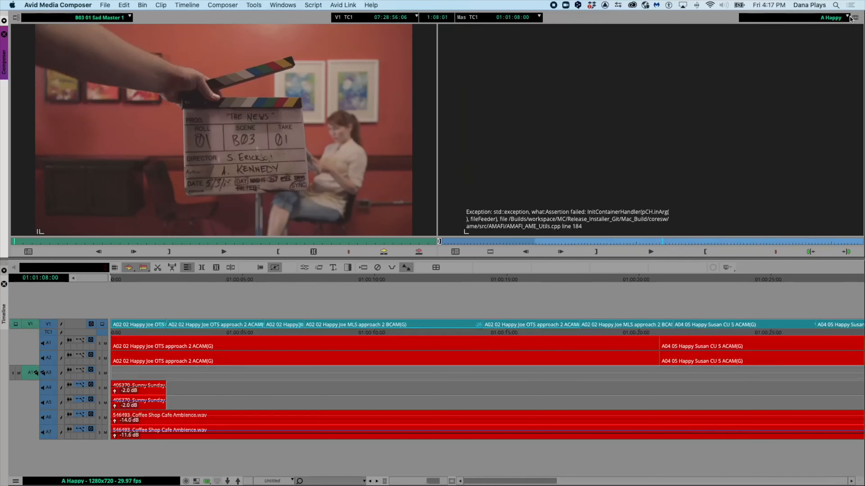
left_click(846, 17)
left_click(835, 67)
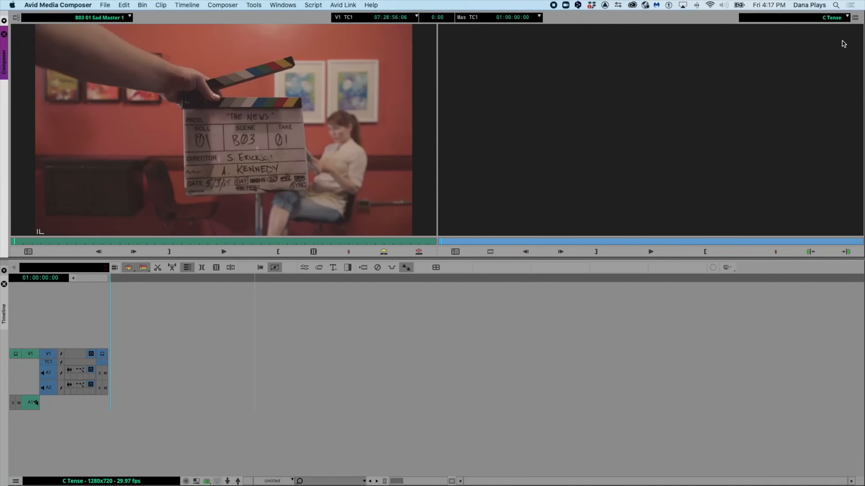
left_click(847, 17)
left_click(833, 76)
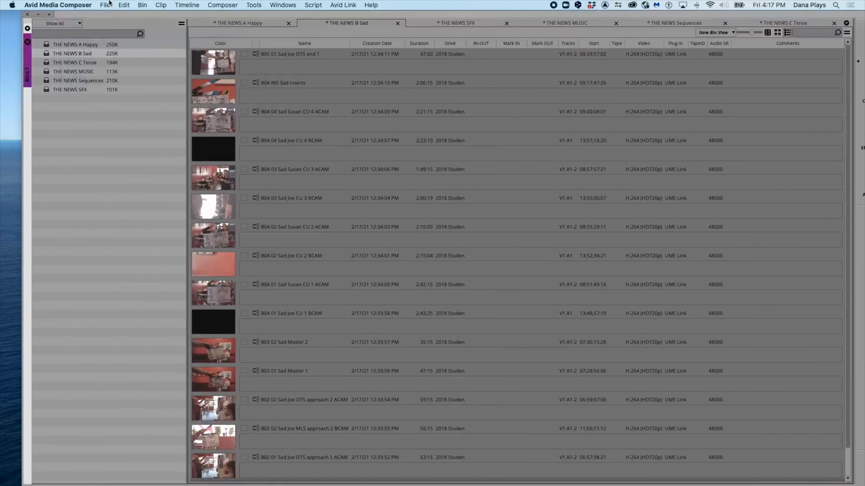
- Open the THE NEWS Sequences bin and look through its A Happy, B Sad, C Tense and Master sequences
left_click(35, 82)
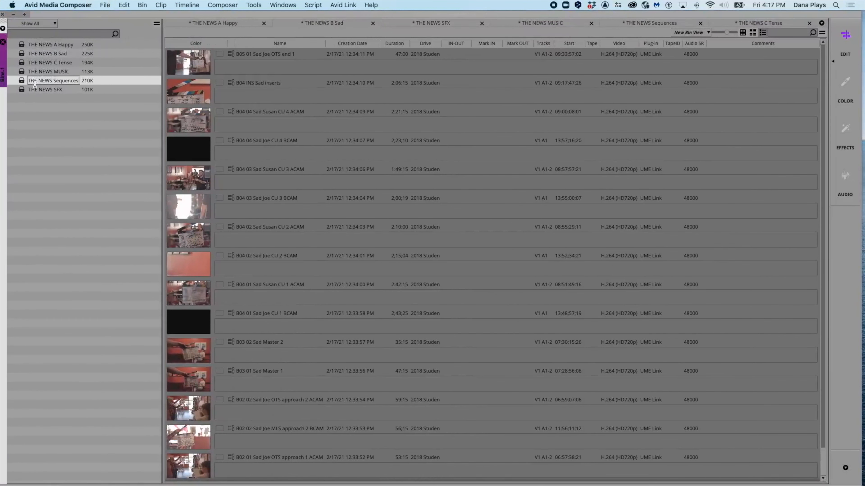
double_click(35, 82)
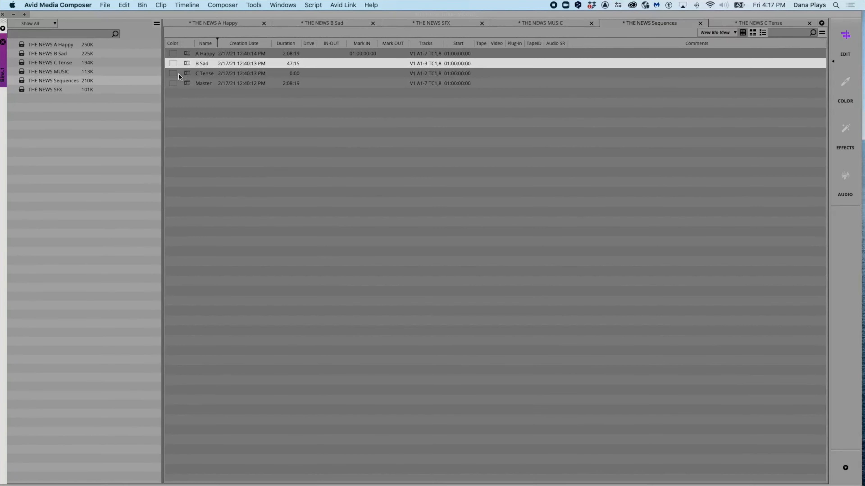
left_click(184, 84)
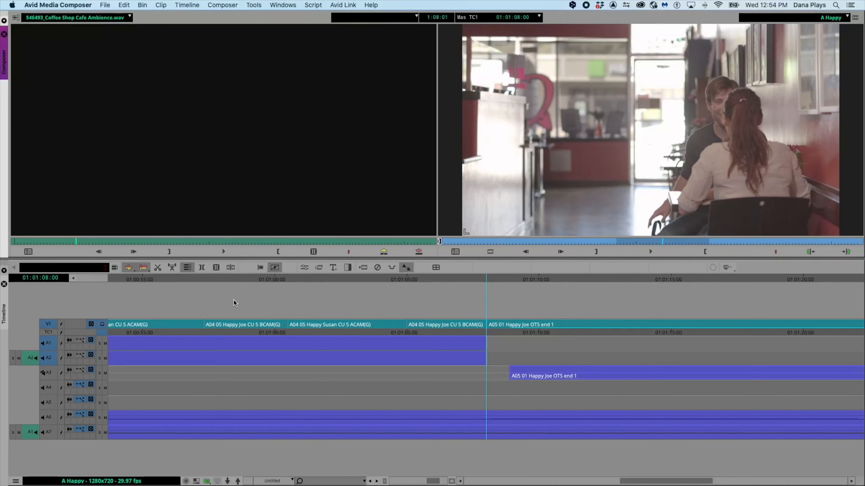
scroll(267, 304, "up", 3)
scroll(270, 307, "up", 2)
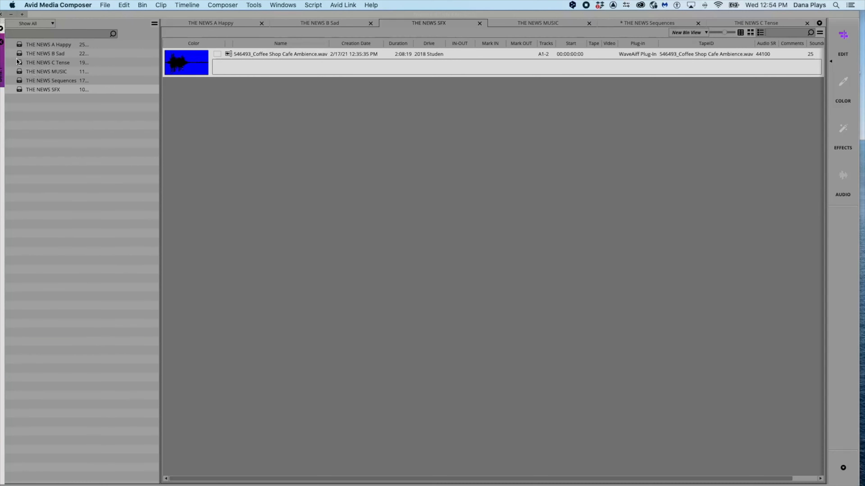
double_click(20, 80)
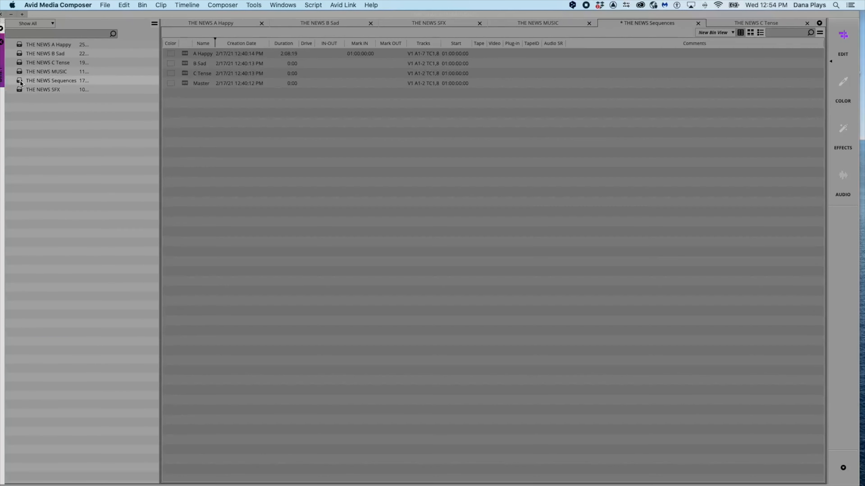
left_click(185, 85)
left_click_drag(112, 15, 109, 14)
left_click(185, 73)
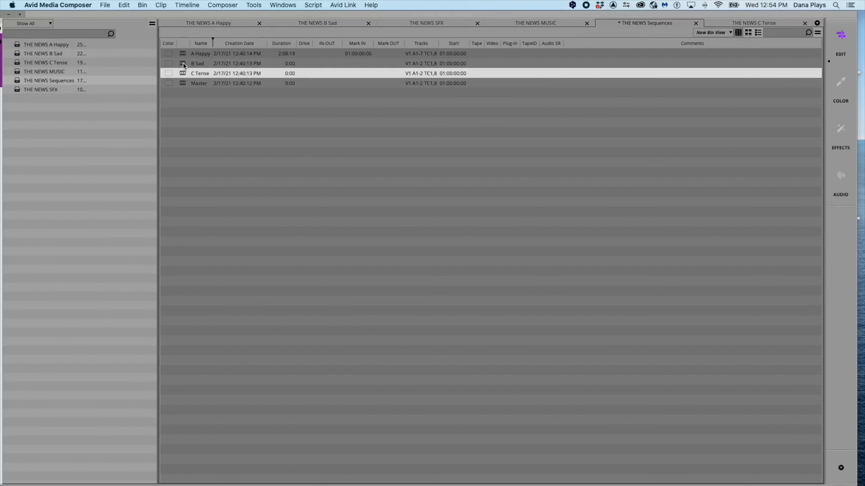
left_click(184, 54)
left_click(182, 73, "shift")
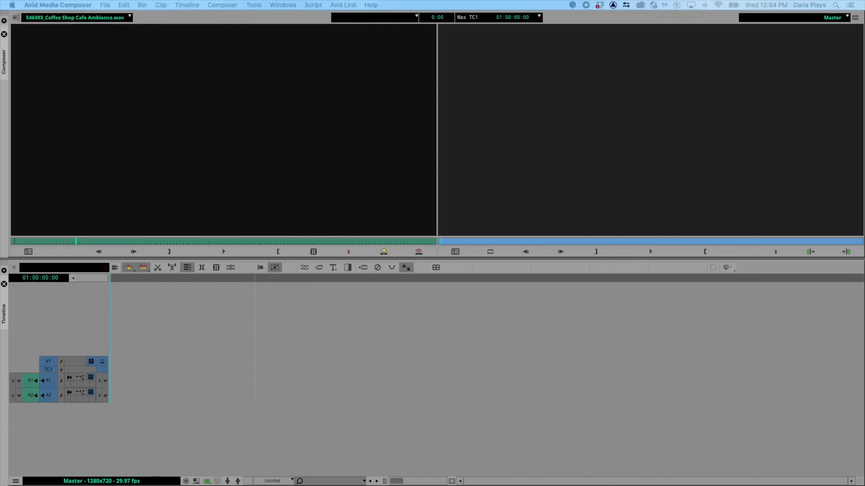
- Clear the source monitor and load the C Tense sequence into it
left_click(129, 17)
left_click(87, 29)
left_click(129, 16)
left_click(244, 48)
left_click_drag(864, 60, 253, 110)
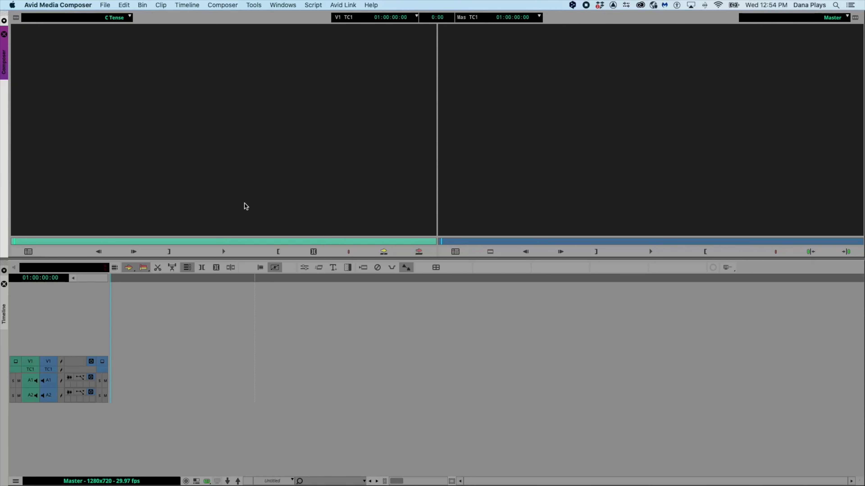
- Load the A Happy sequence as source and edit it into the Master sequence
left_click(131, 17)
left_click(44, 57)
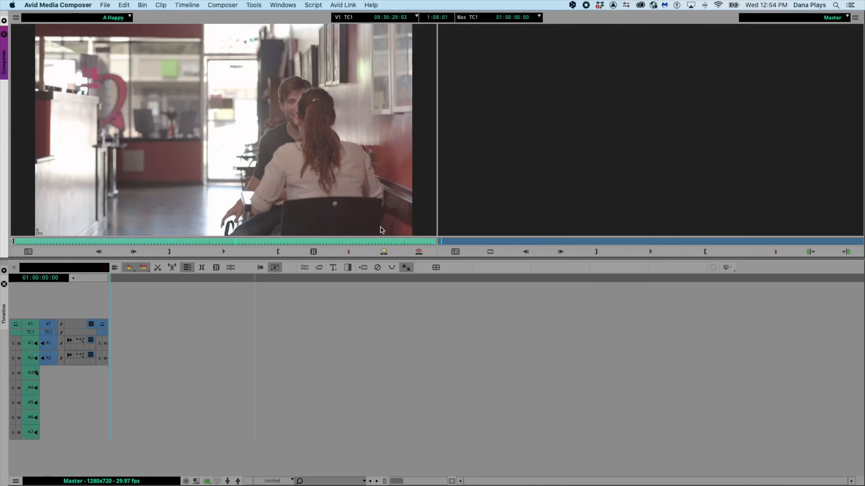
left_click(383, 251)
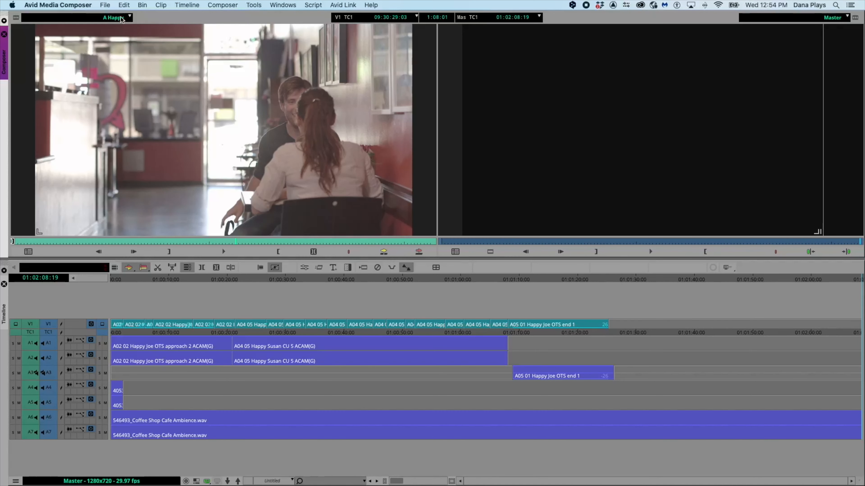
- Load the B Sad sequence as source and try to edit it into the Master sequence
left_click(130, 19)
left_click(52, 60)
left_click(384, 252)
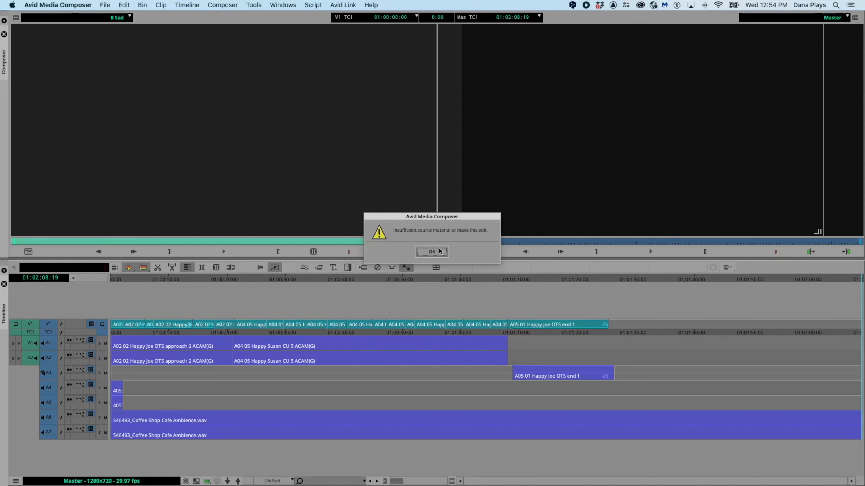
left_click(431, 252)
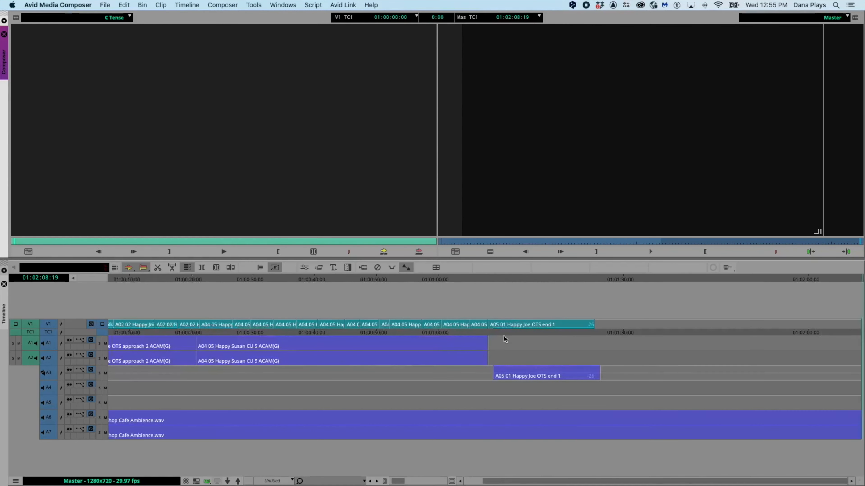
- Mark an in point at the start and an out point at the end of the Master sequence
scroll(504, 338, "left", 3)
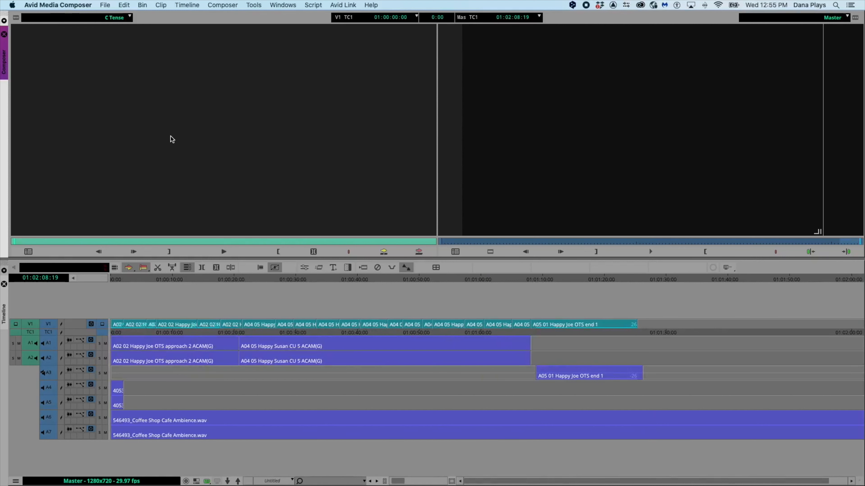
left_click(109, 286)
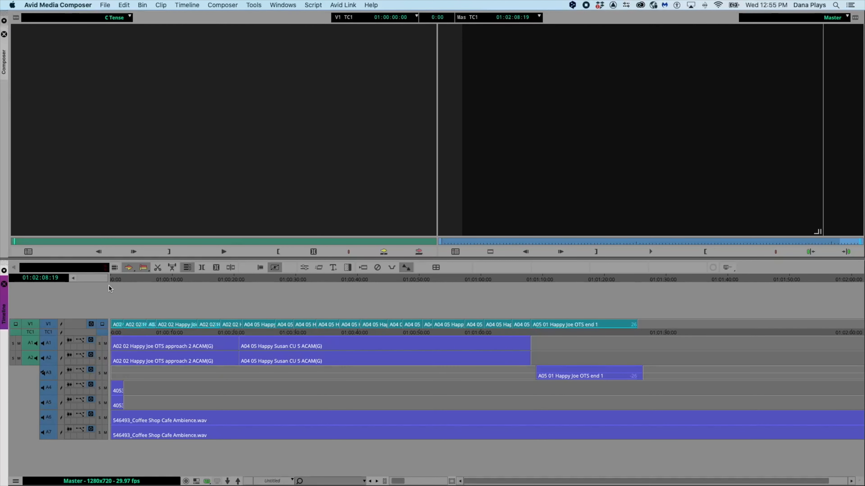
left_click(111, 281)
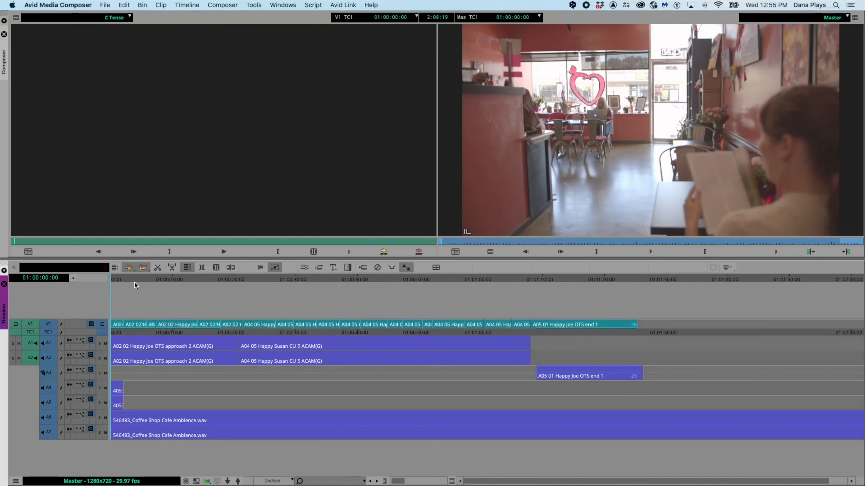
scroll(471, 297, "right", 2)
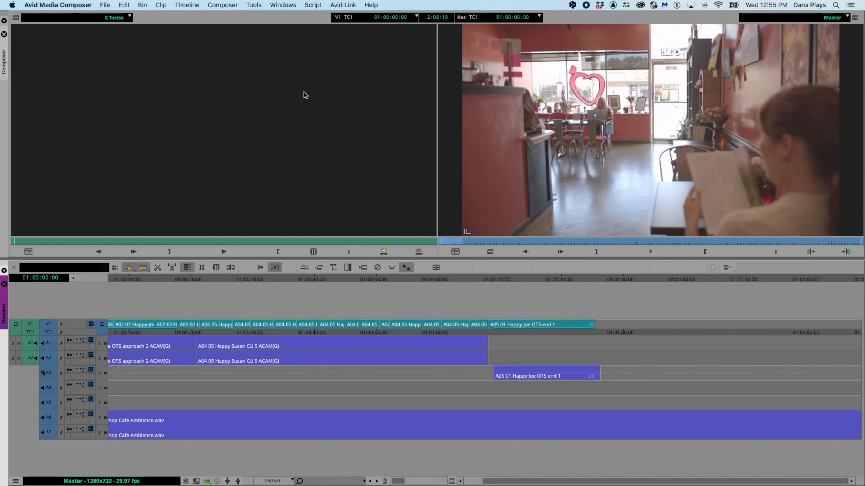
left_click(107, 4)
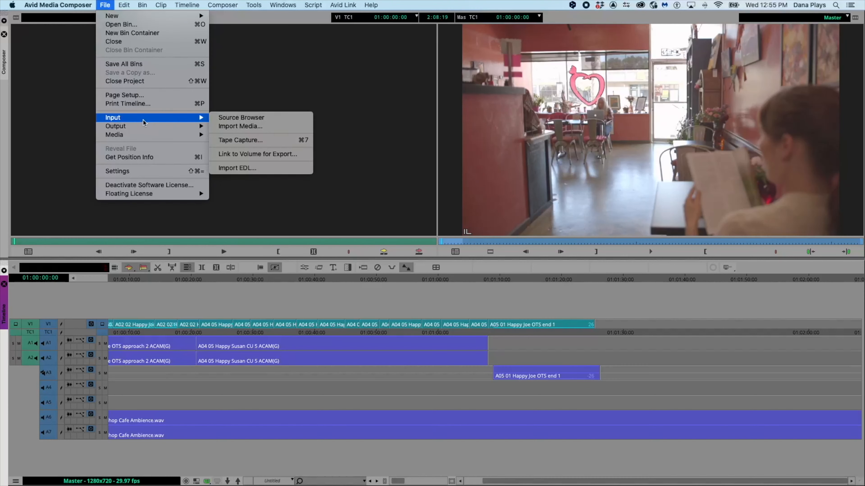
left_click(166, 290)
scroll(163, 309, "left", 3)
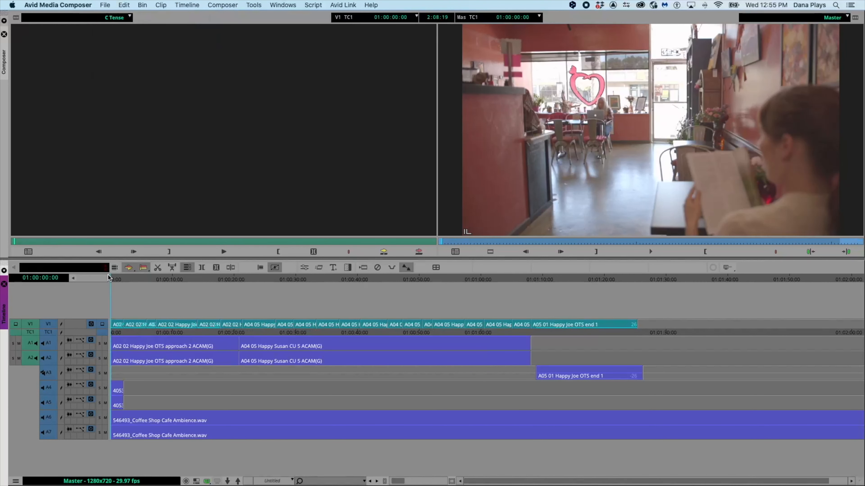
key("i")
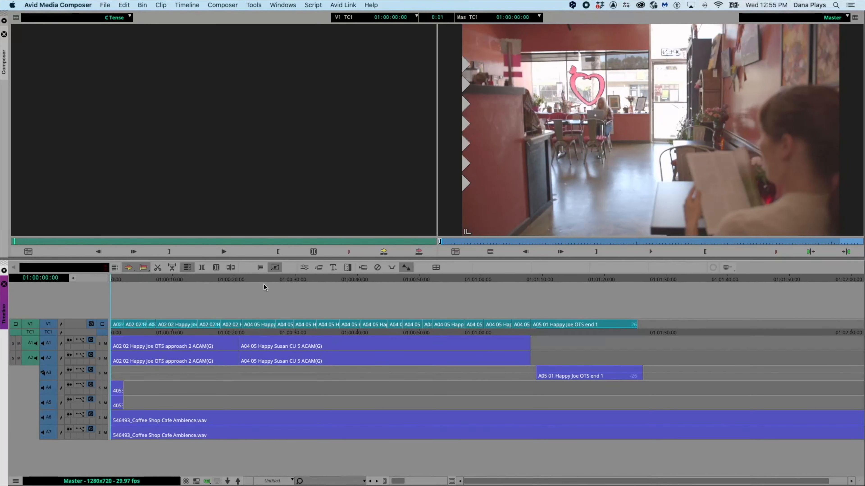
scroll(333, 288, "right", 2)
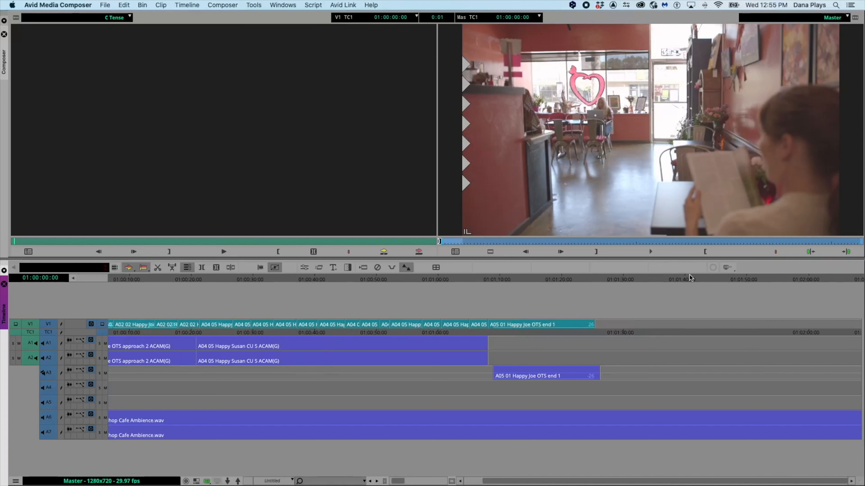
left_click(846, 252)
key("o")
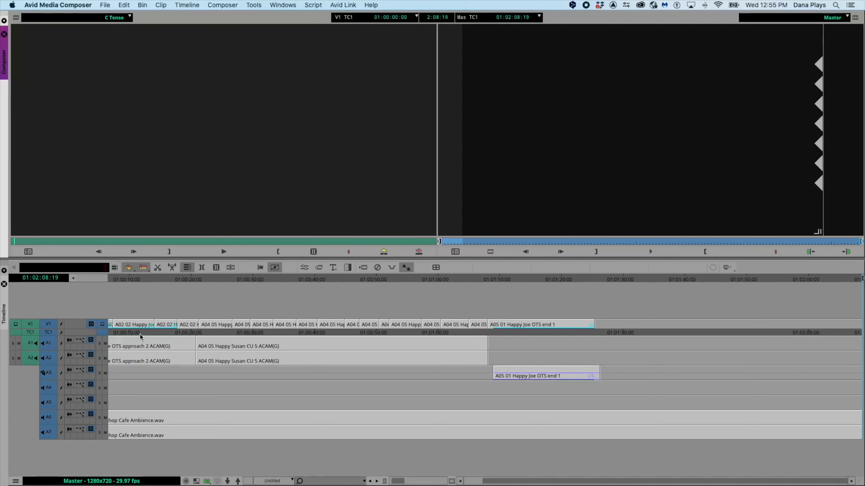
- Start exporting the sequence to a file and set the MOV export options to Use Marks
left_click(105, 5)
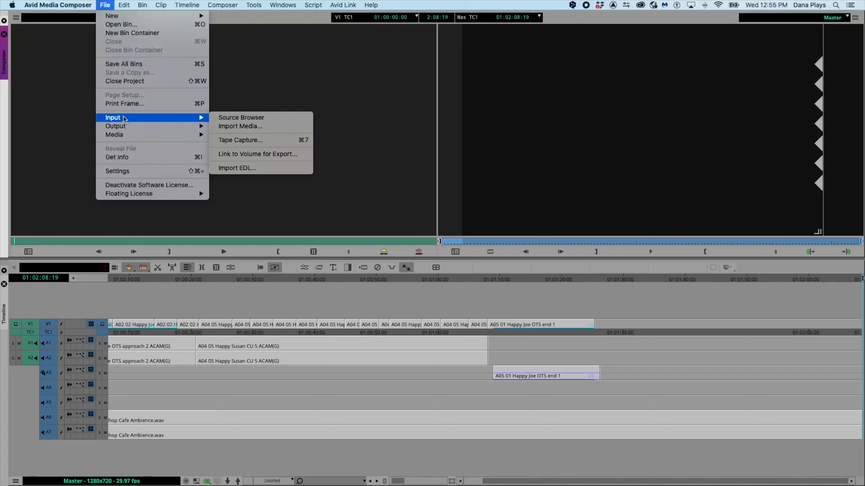
mouse_move(128, 127)
left_click(232, 134)
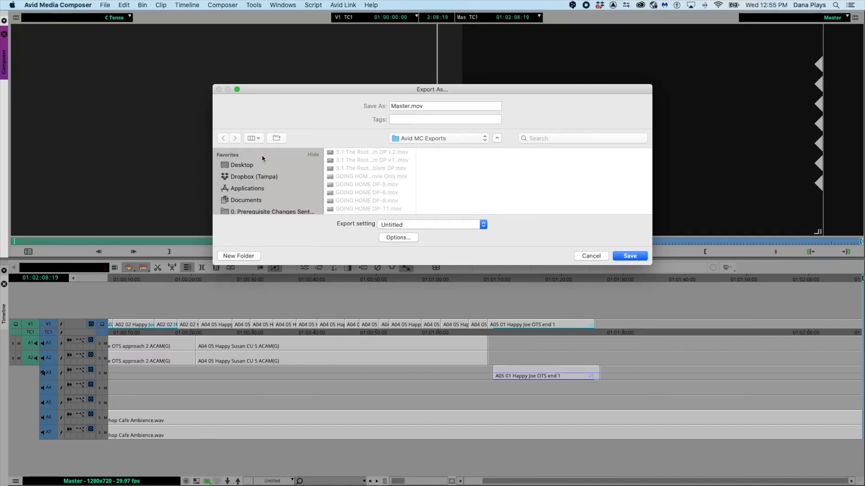
left_click(403, 238)
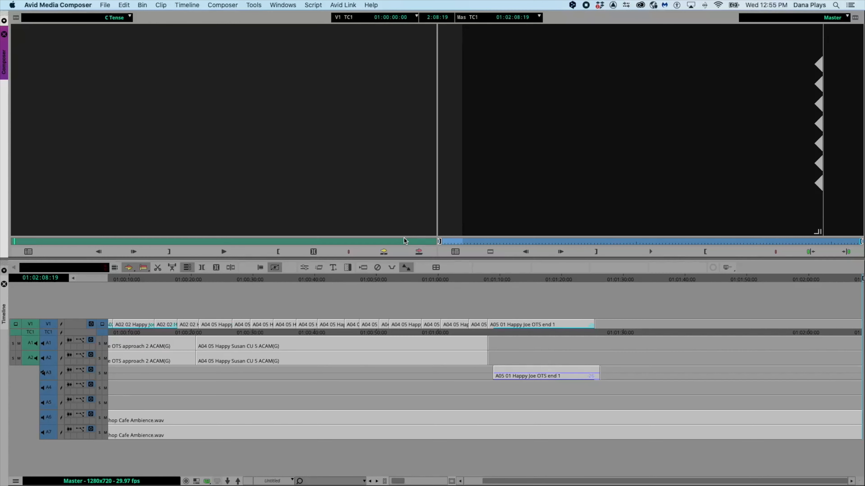
left_click(418, 106)
left_click(419, 117)
left_click(418, 128)
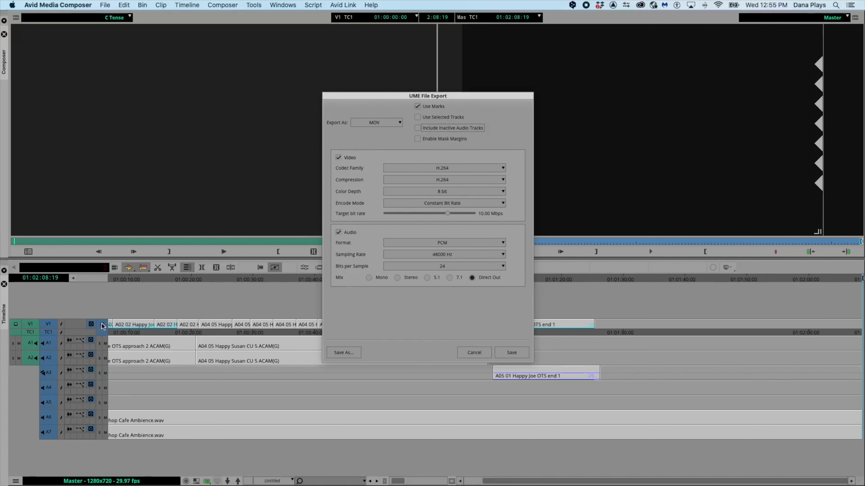
left_click(511, 353)
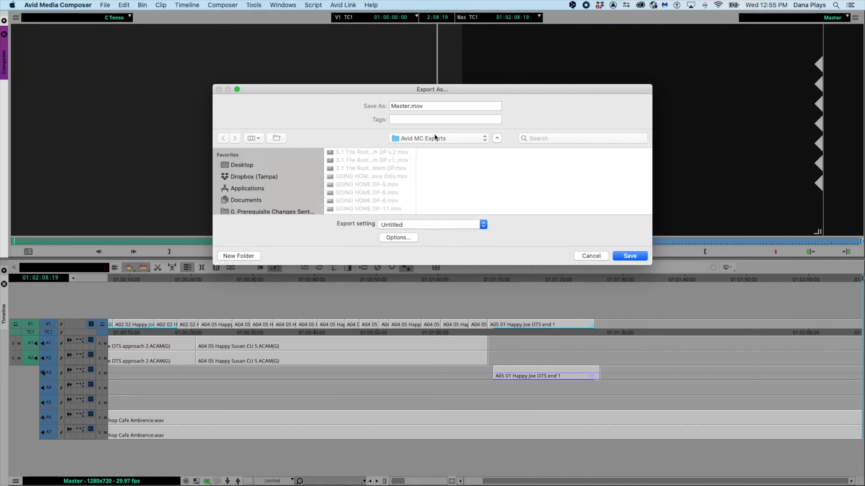
- Name the export file 3.2 DP and save it
left_click(392, 105)
type("3.2 DP")
key("Return")
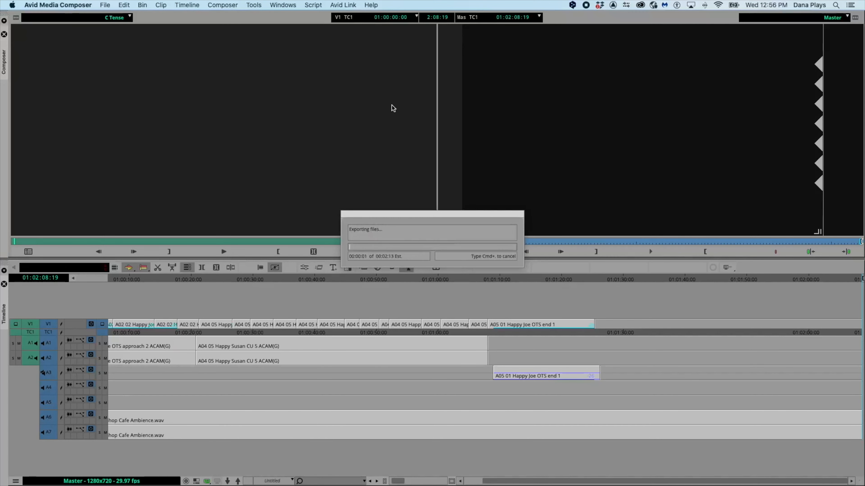